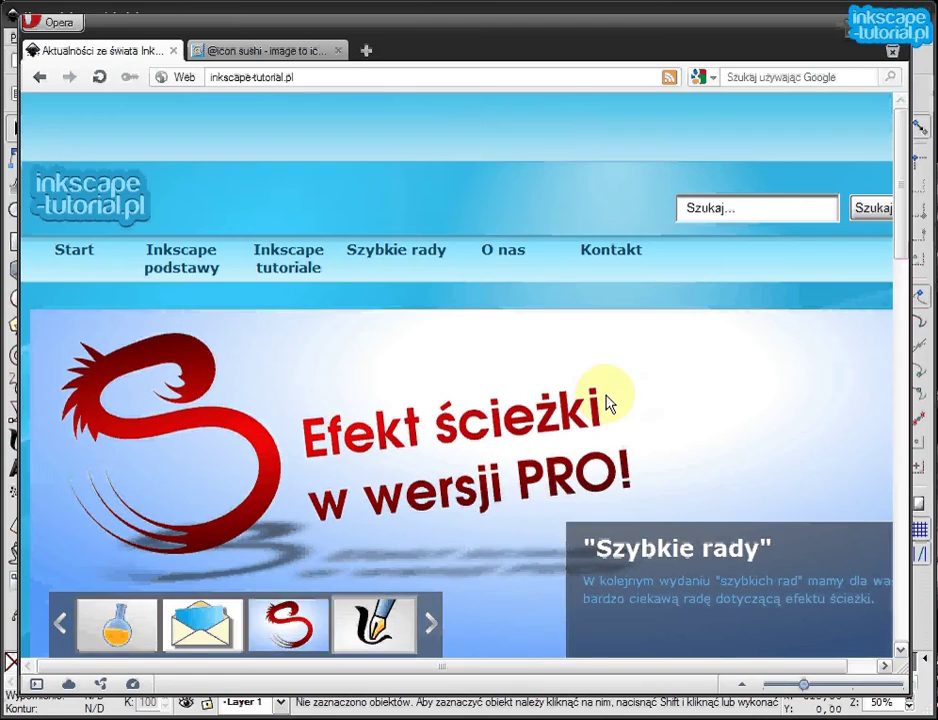
# Step: Look through the newsletter sign-up and the RSS channels in the sidebar of inkscape-tutorial.pl
pyautogui.scroll(-5, 605, 401)
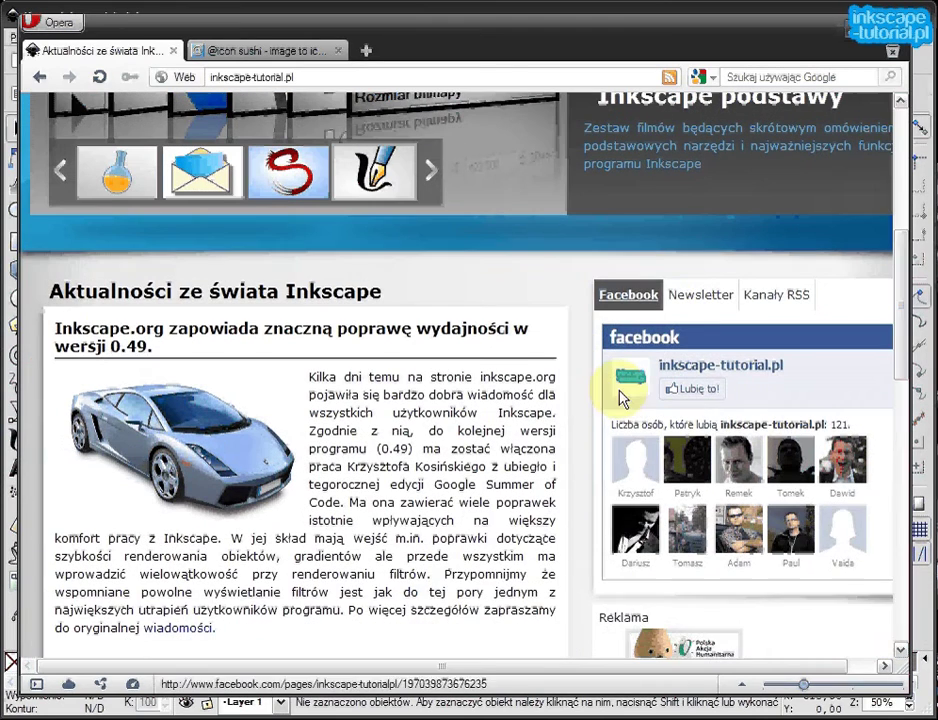
pyautogui.click(695, 296)
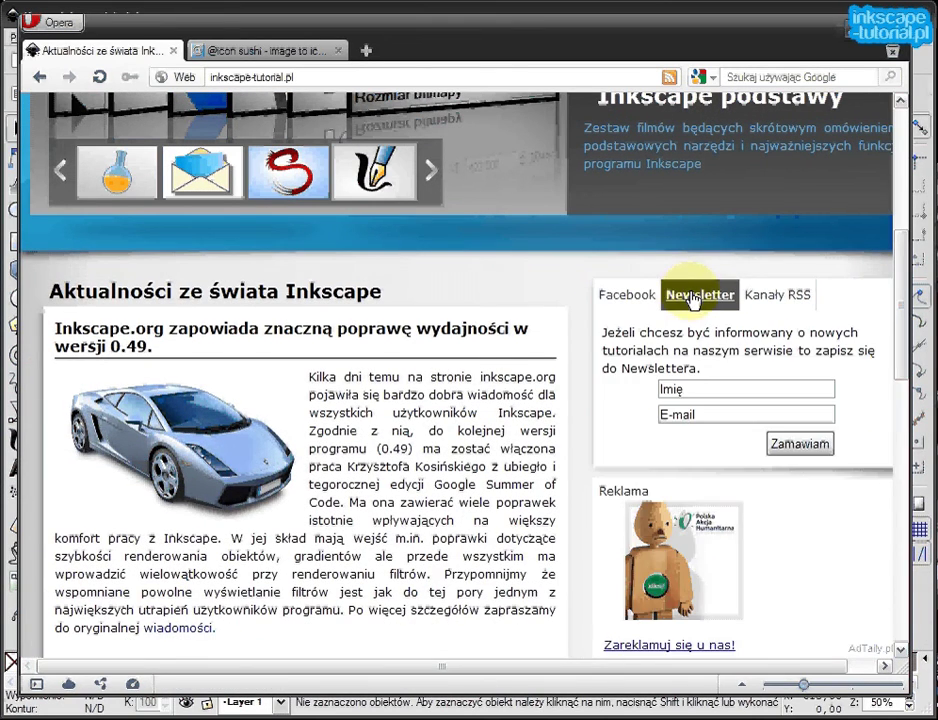
pyautogui.click(787, 295)
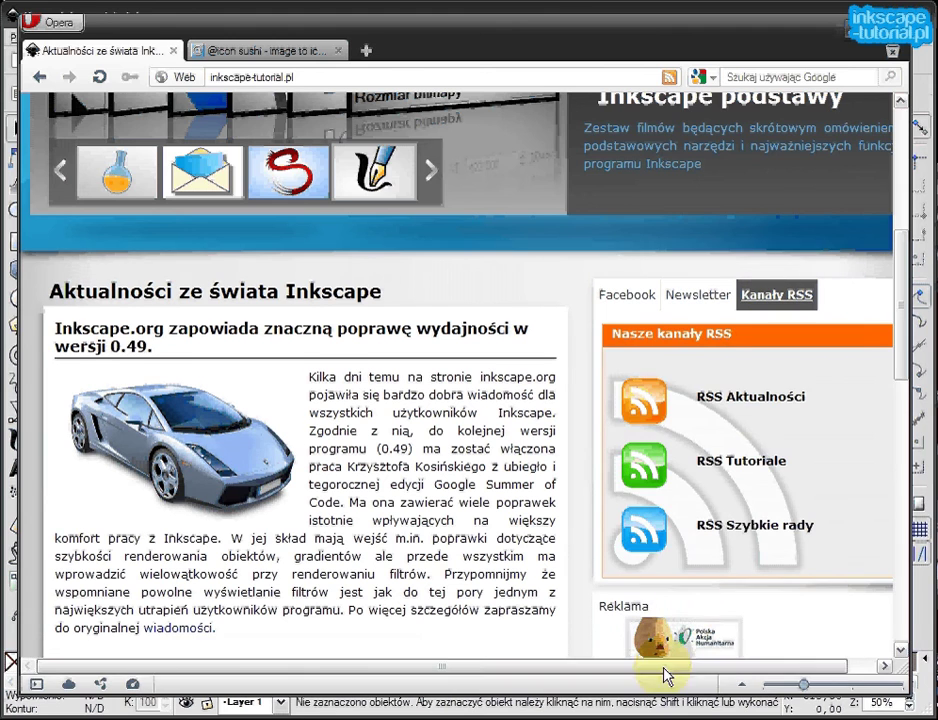
pyautogui.moveTo(665, 676); pyautogui.dragTo(701, 674)
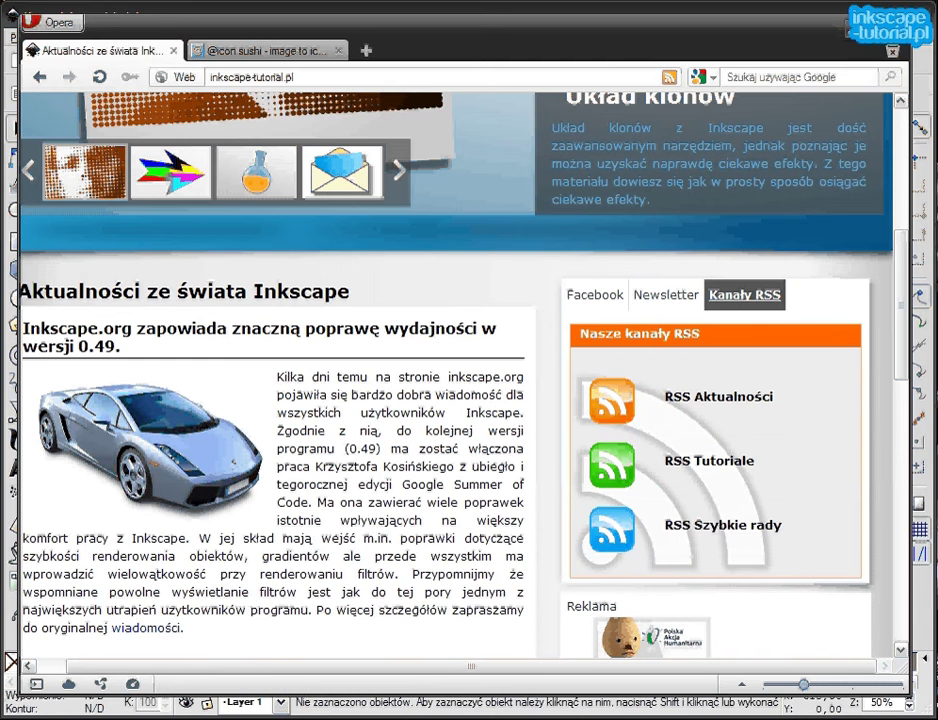
# Step: Switch to Inkscape and set the document's page size to the Icon 48x48 preset
pyautogui.hotkey('alt', 'Tab')
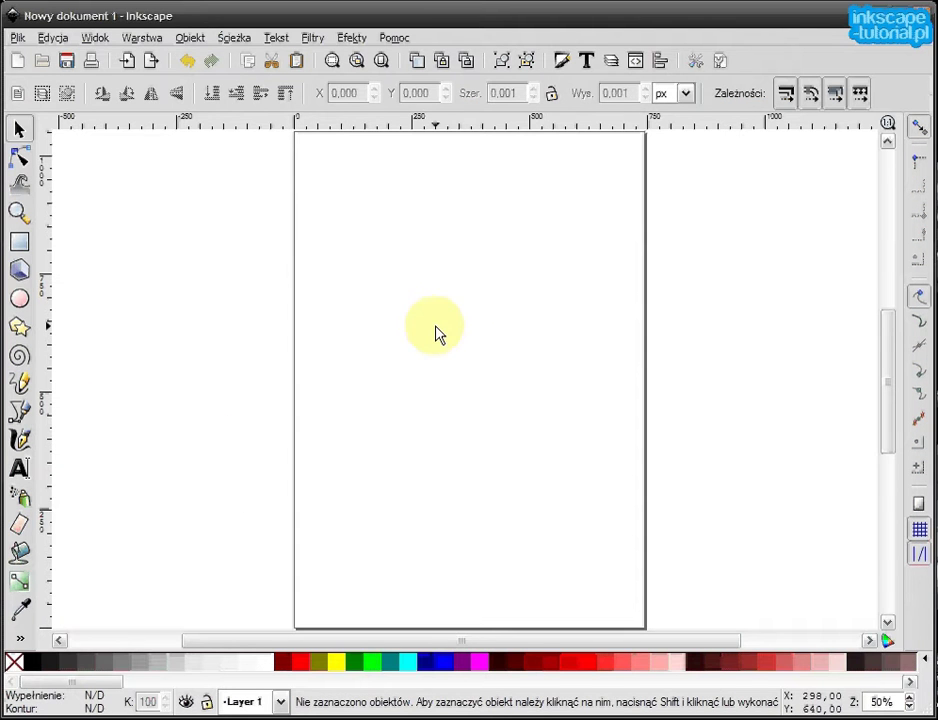
pyautogui.hscroll(-2, 484, 343)
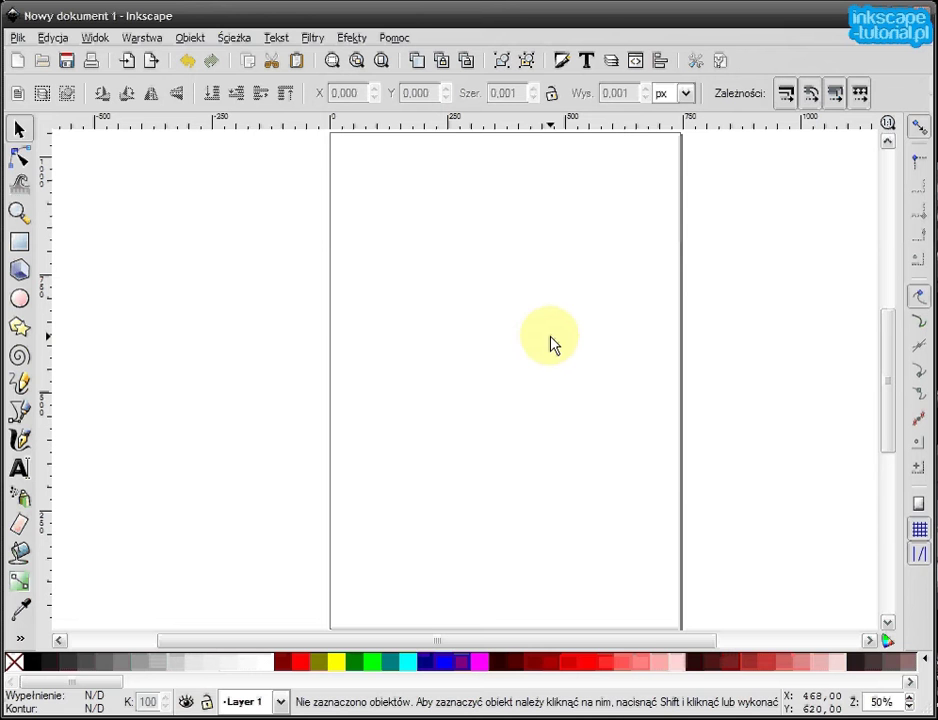
pyautogui.click(721, 63)
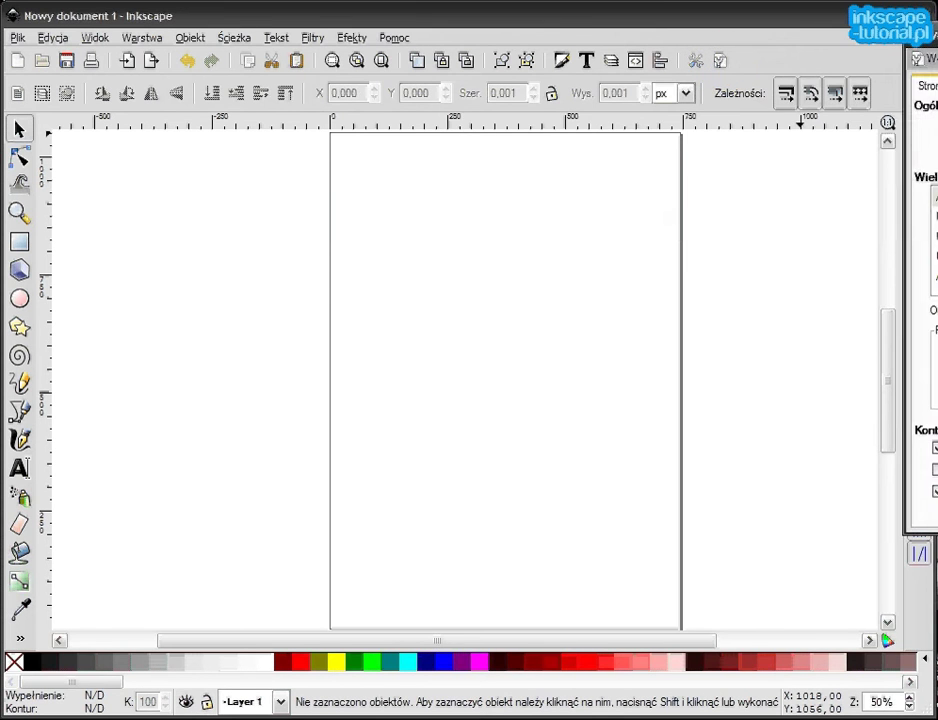
pyautogui.moveTo(921, 58); pyautogui.dragTo(561, 92)
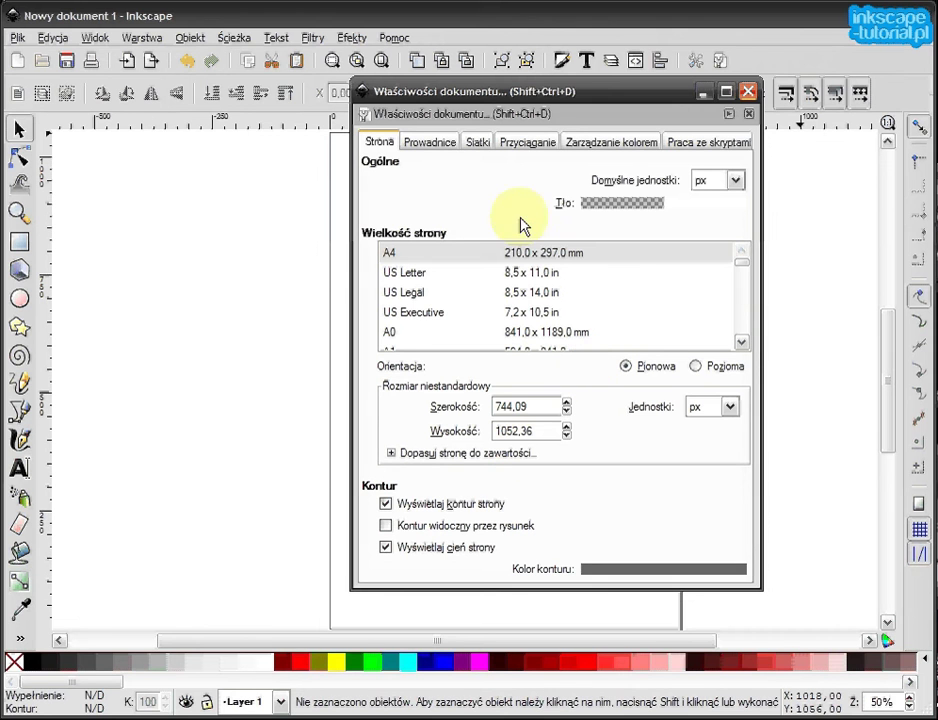
pyautogui.moveTo(744, 264); pyautogui.dragTo(743, 320)
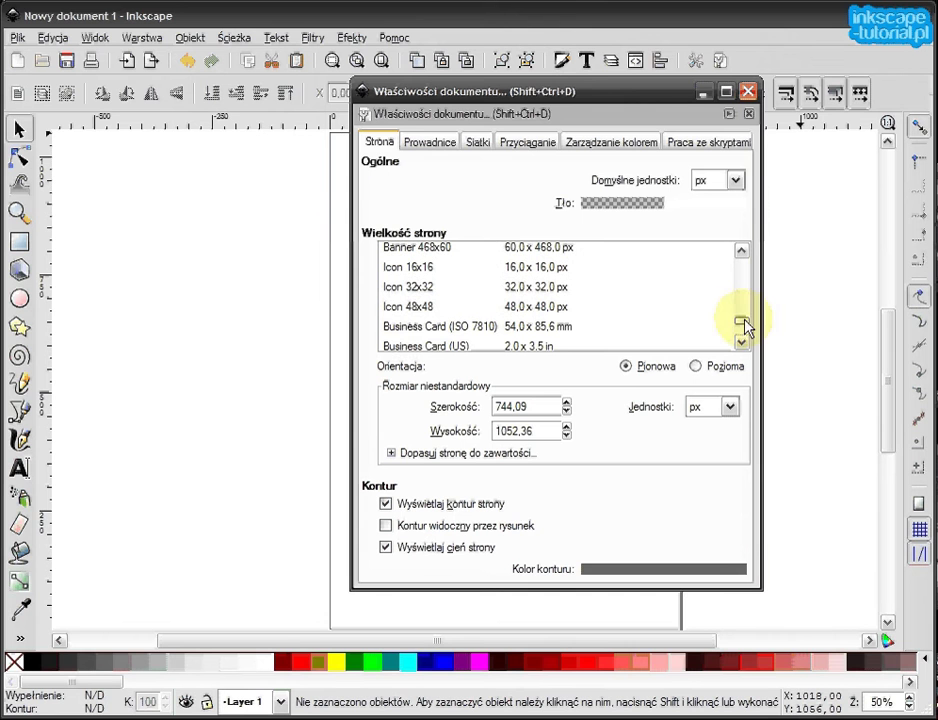
pyautogui.click(543, 314)
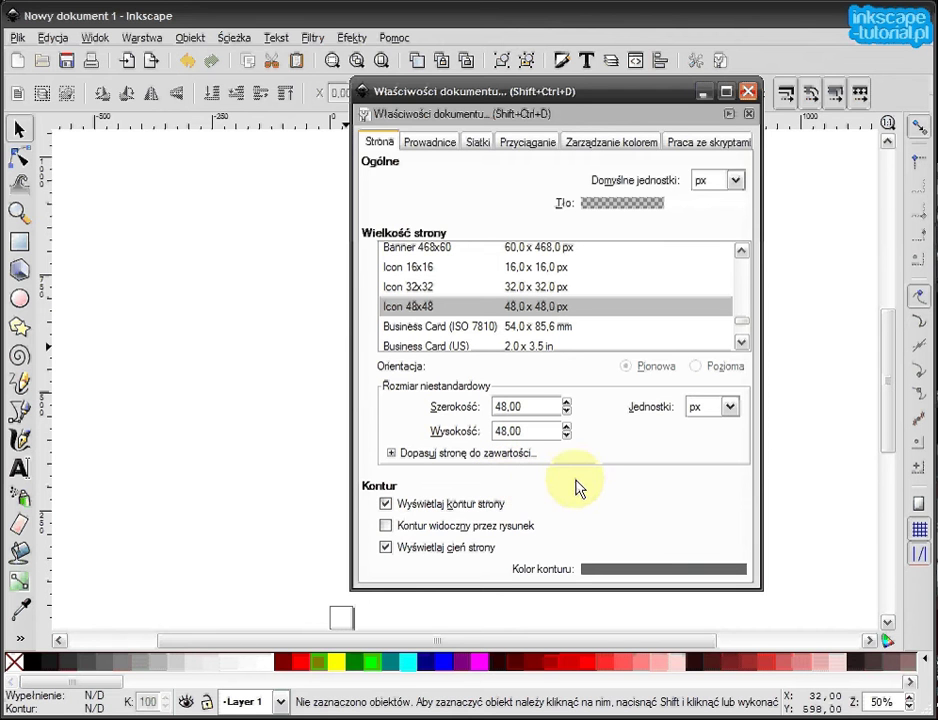
pyautogui.click(741, 342)
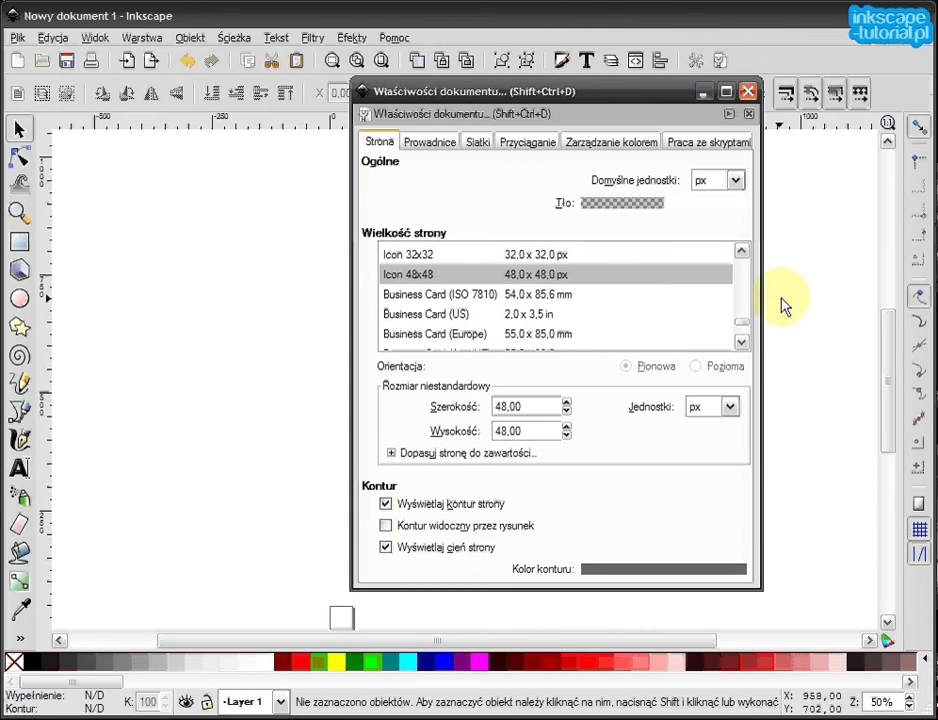
pyautogui.click(744, 252)
pyautogui.click(743, 251)
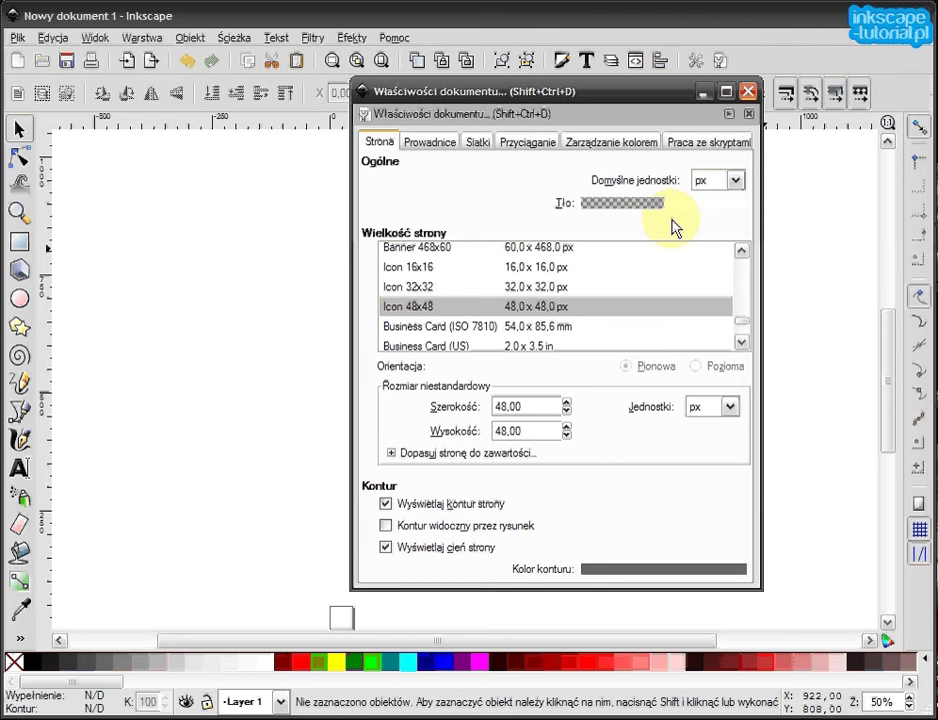
pyautogui.click(747, 91)
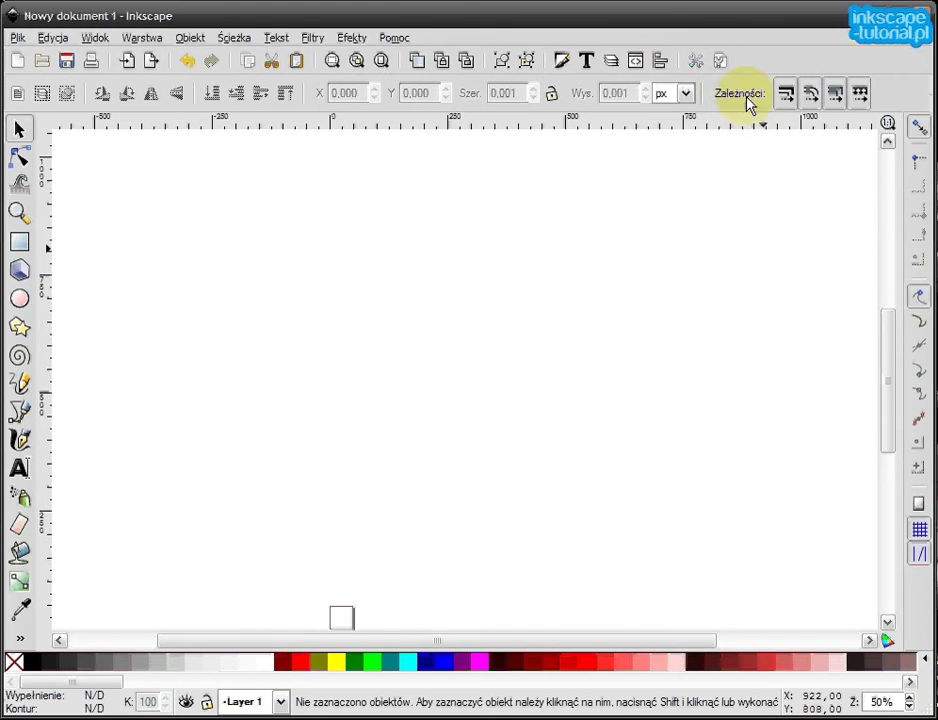
# Step: Show the grid over the 48 x 48 px icon page
pyautogui.moveTo(341, 620); pyautogui.dragTo(517, 362)
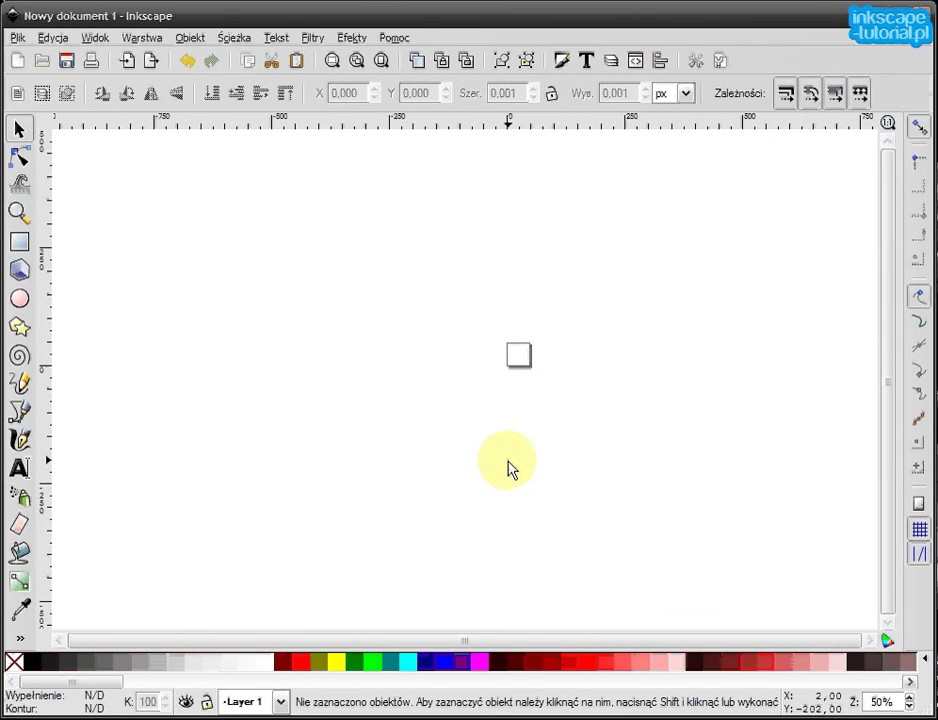
pyautogui.press('1')
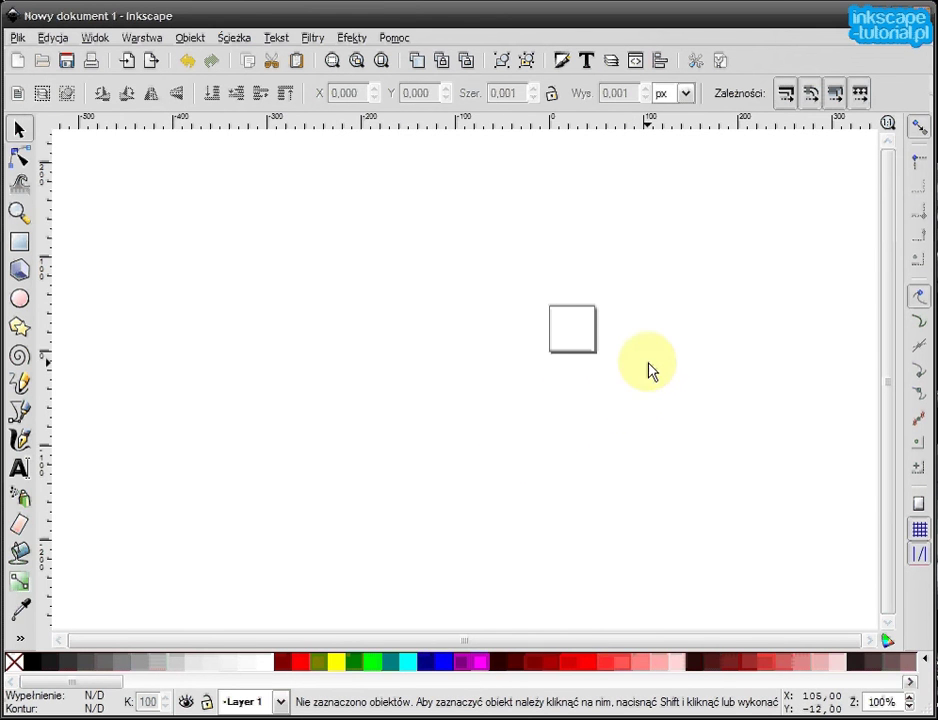
pyautogui.moveTo(649, 371); pyautogui.dragTo(538, 408)
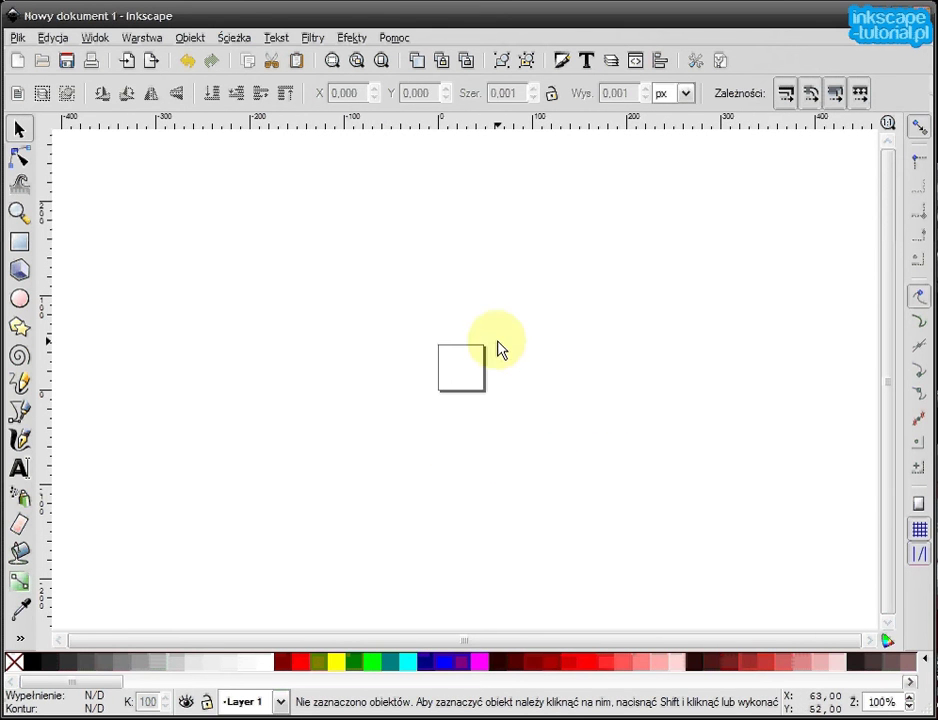
pyautogui.keyDown('ctrl'); pyautogui.scroll(2, 465, 383); pyautogui.keyUp('ctrl')
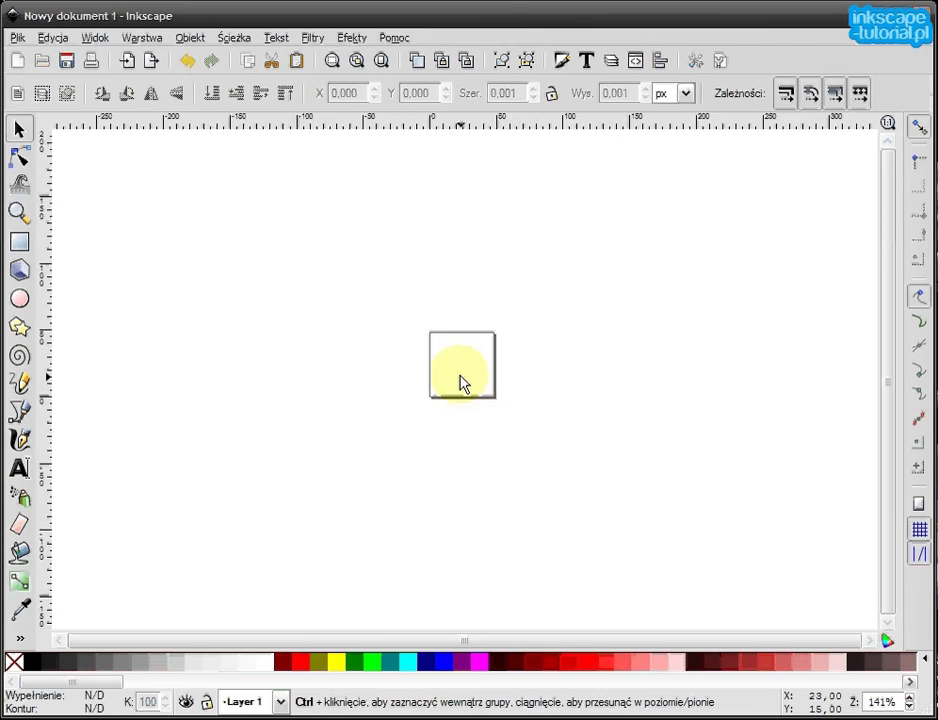
pyautogui.keyDown('ctrl'); pyautogui.scroll(3, 461, 383); pyautogui.keyUp('ctrl')
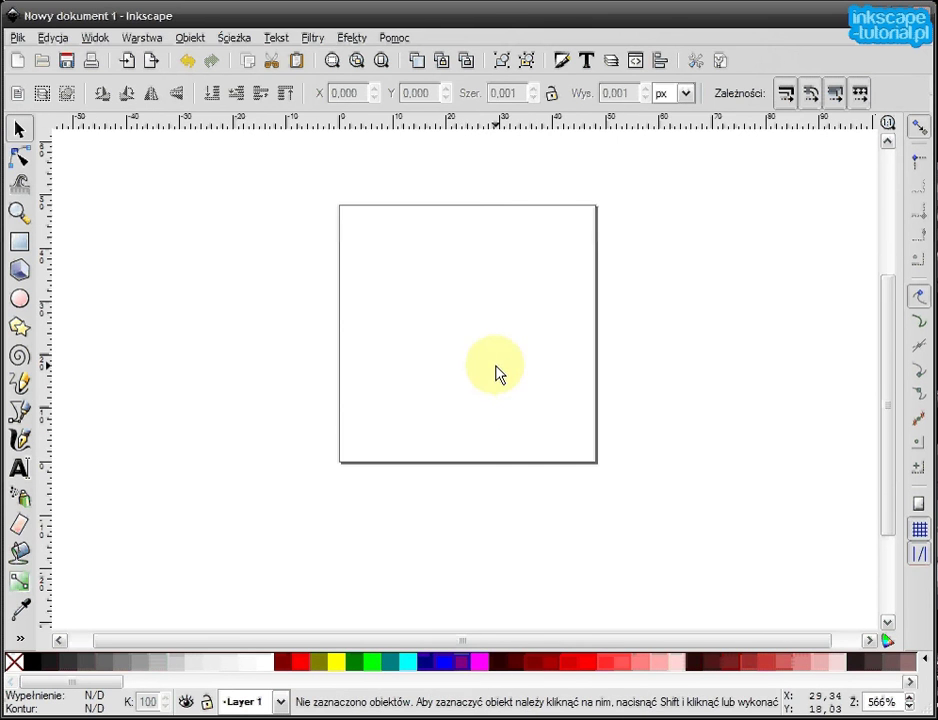
pyautogui.scroll(1, 509, 400)
pyautogui.keyDown('ctrl'); pyautogui.scroll(1, 502, 394); pyautogui.keyUp('ctrl')
pyautogui.keyDown('ctrl'); pyautogui.scroll(1, 505, 400); pyautogui.keyUp('ctrl')
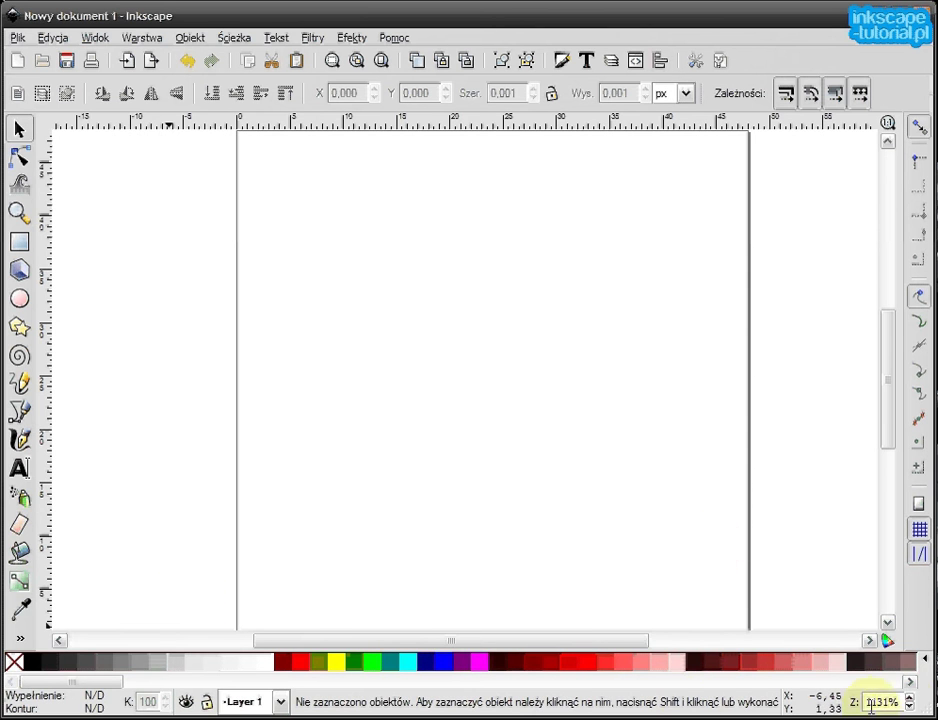
pyautogui.click(908, 707)
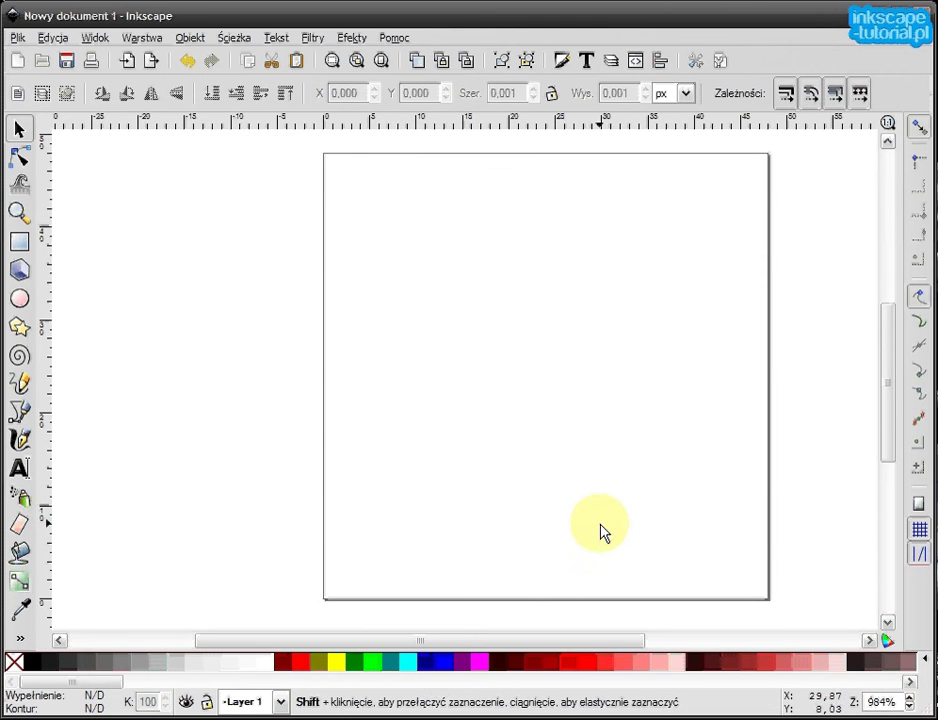
pyautogui.press('#')
# Step: Examine the grid lines against the icon page's edges at several zoom levels
pyautogui.scroll(2, 560, 402)
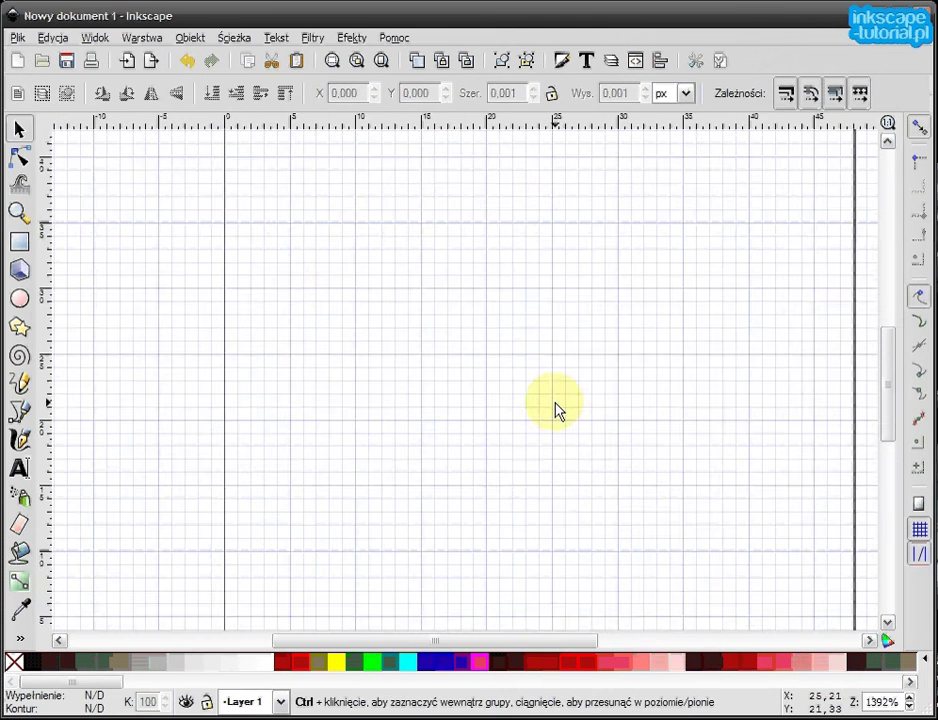
pyautogui.hscroll(-2, 220, 565)
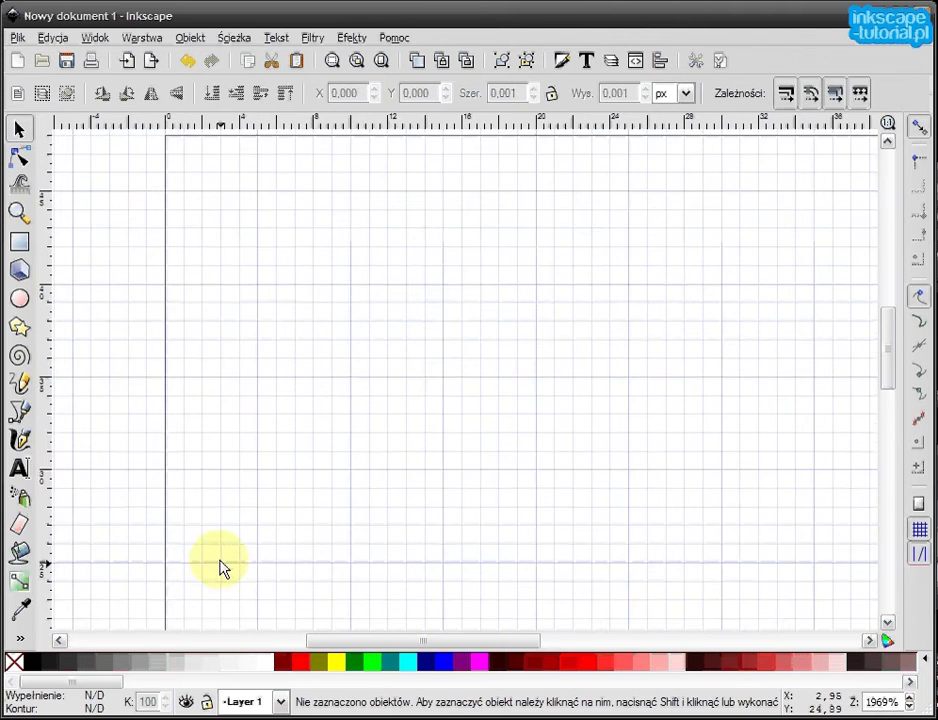
pyautogui.scroll(2, 325, 314)
pyautogui.scroll(2, 297, 408)
pyautogui.hscroll(1, 297, 408)
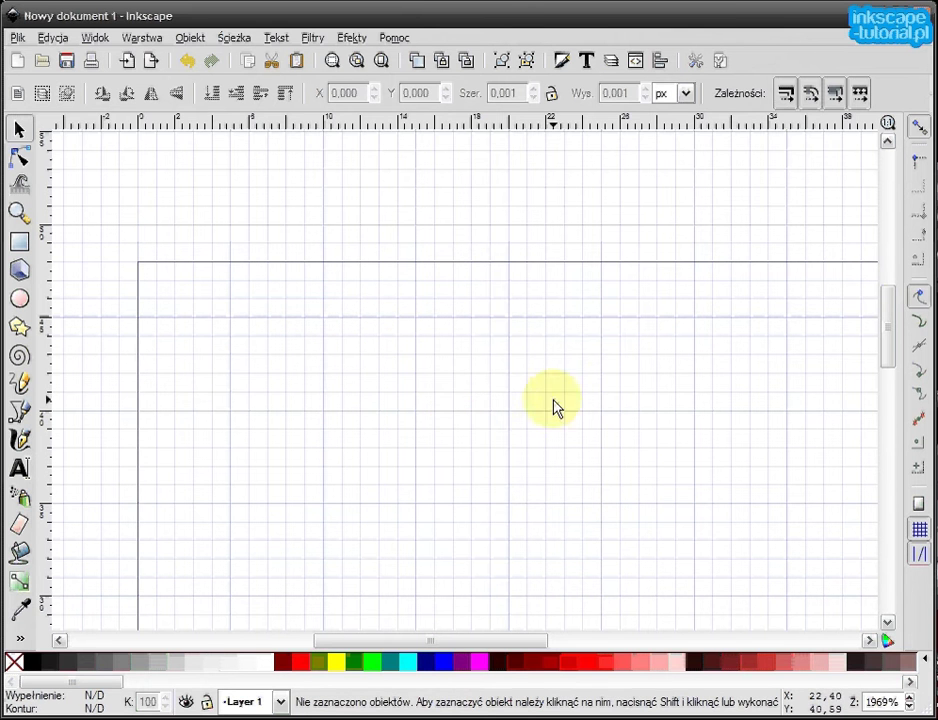
pyautogui.keyDown('ctrl'); pyautogui.scroll(-3, 567, 400); pyautogui.keyUp('ctrl')
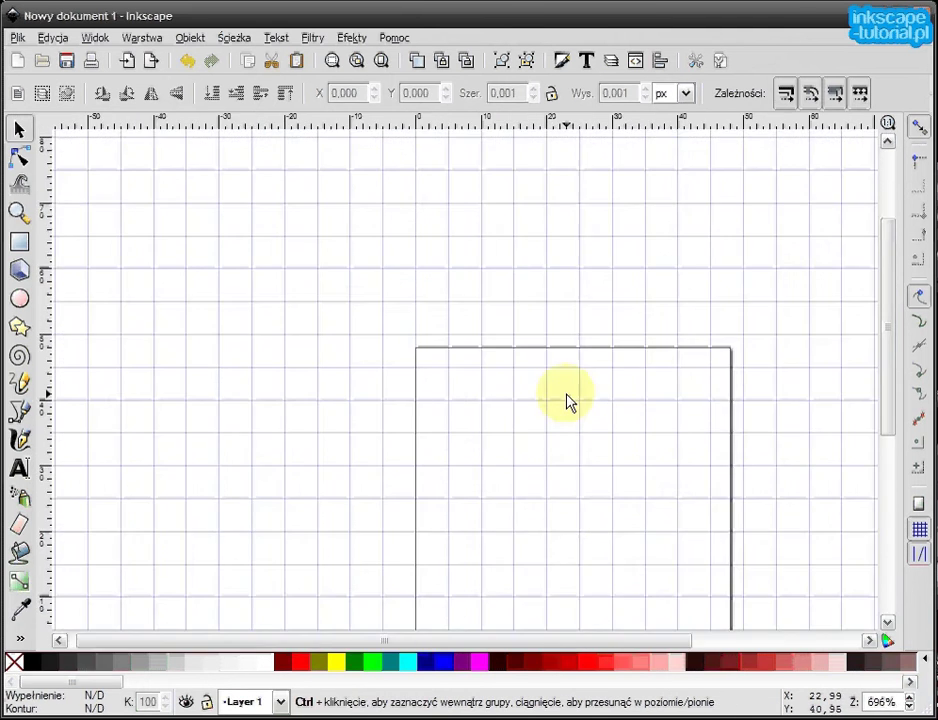
pyautogui.moveTo(565, 397); pyautogui.dragTo(383, 423)
pyautogui.keyDown('ctrl'); pyautogui.scroll(1, 365, 415); pyautogui.keyUp('ctrl')
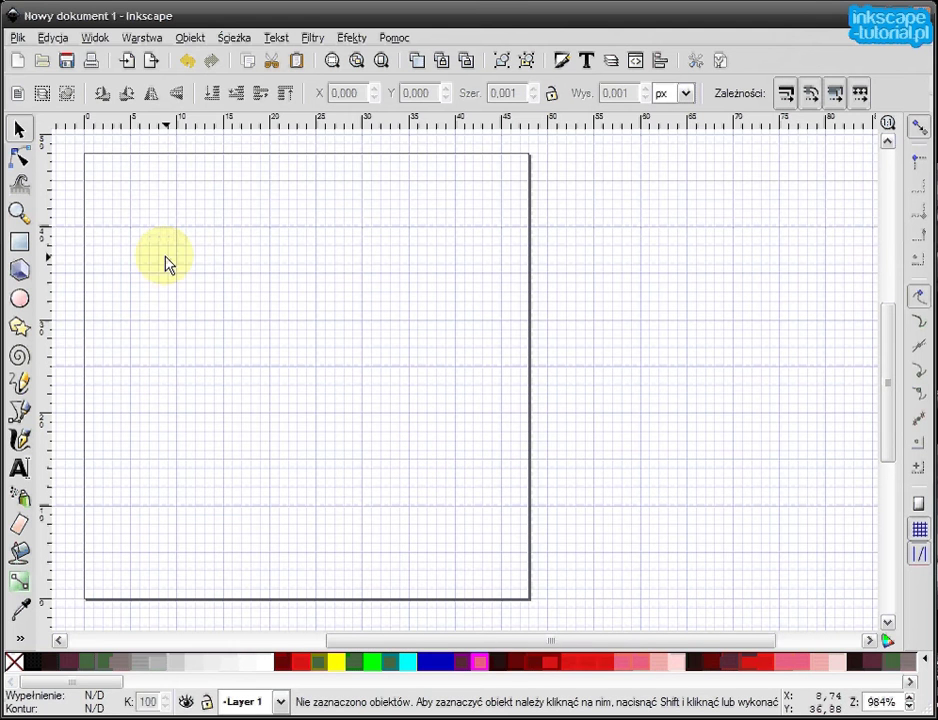
# Step: Open the icon preview beside the drawing with the whole icon page in view
pyautogui.click(96, 39)
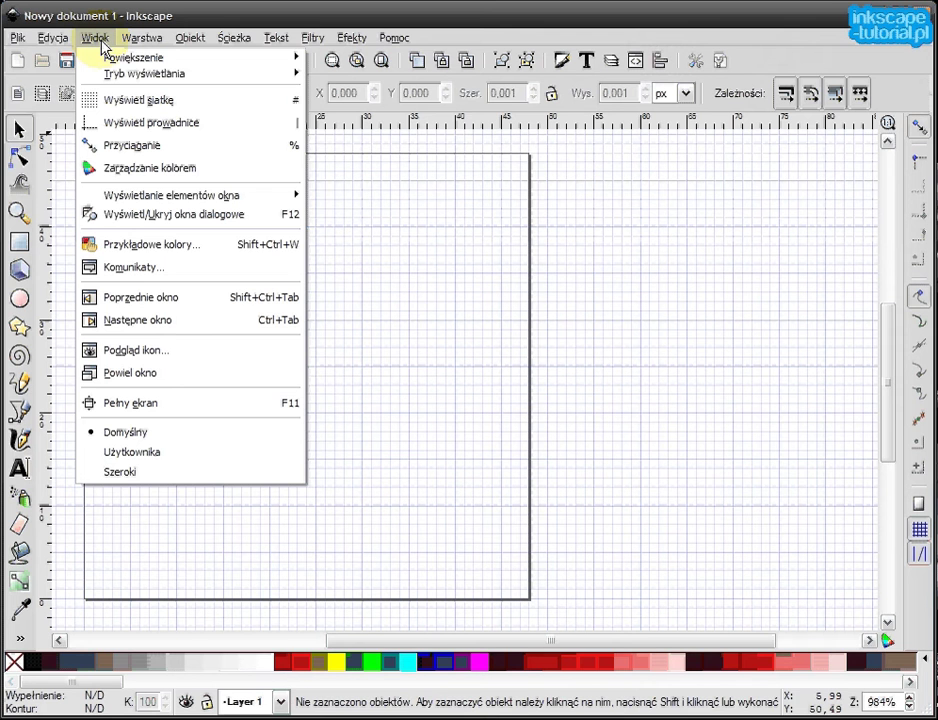
pyautogui.click(130, 356)
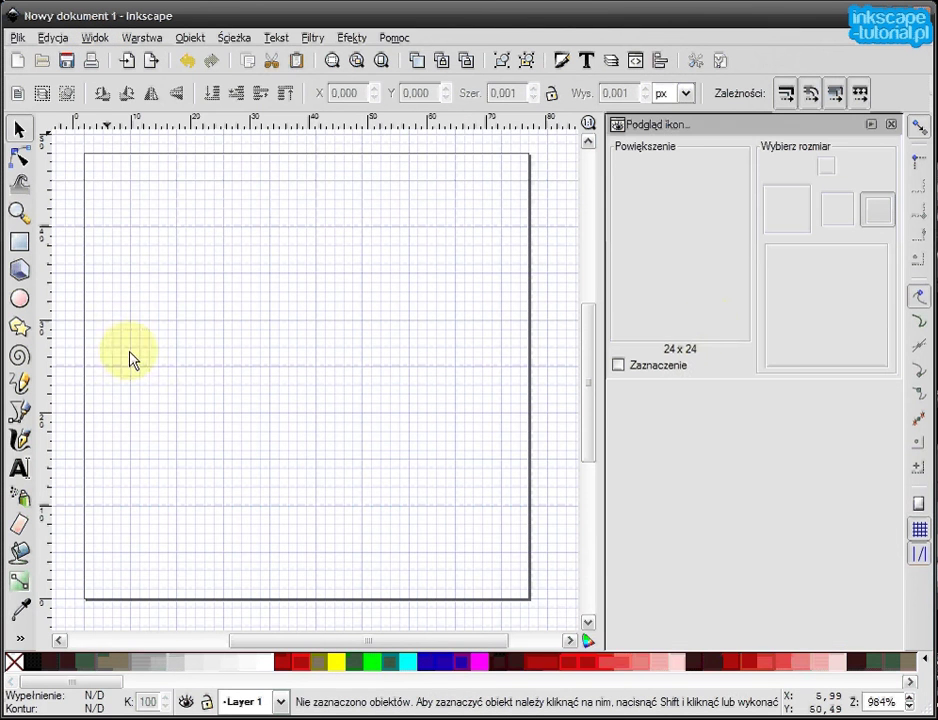
pyautogui.moveTo(408, 377); pyautogui.dragTo(431, 389)
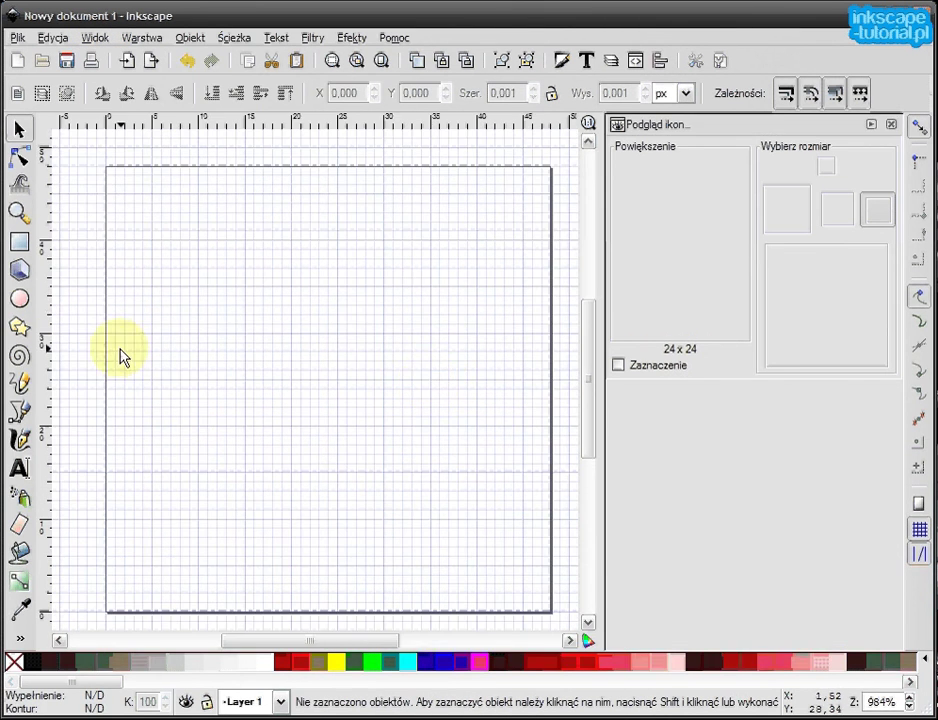
# Step: Draw a circle about 30 x 30 px on the icon page and fill it red
pyautogui.click(19, 298)
pyautogui.moveTo(283, 410); pyautogui.dragTo(452, 486)
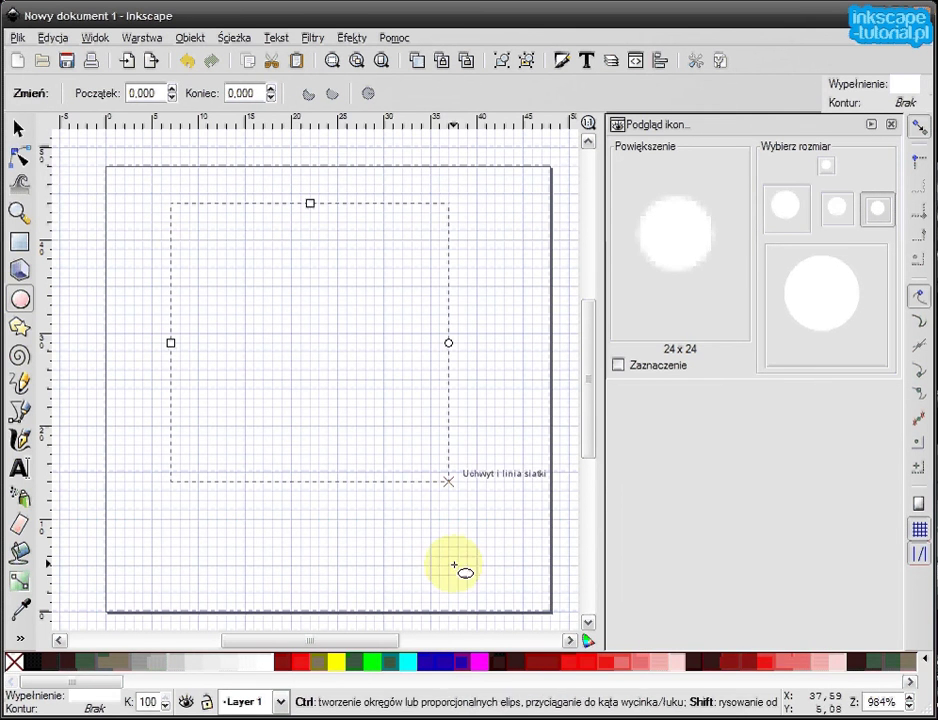
pyautogui.click(302, 672)
pyautogui.click(19, 129)
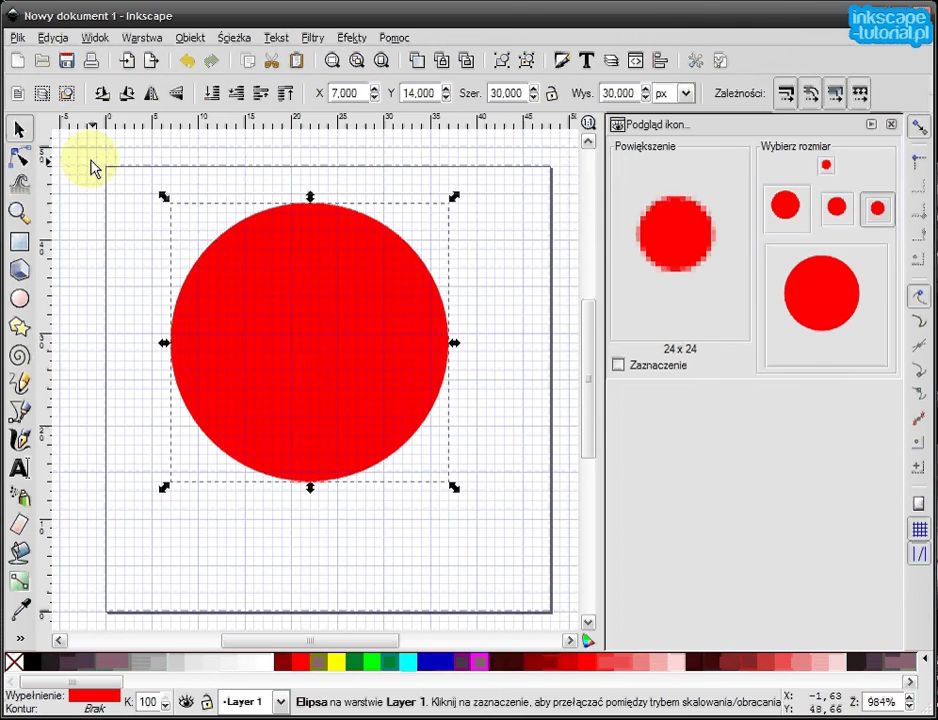
# Step: Compare the red circle's previews at the available icon sizes, ending on 48 x 48, and delete the circle
pyautogui.click(838, 208)
pyautogui.click(786, 212)
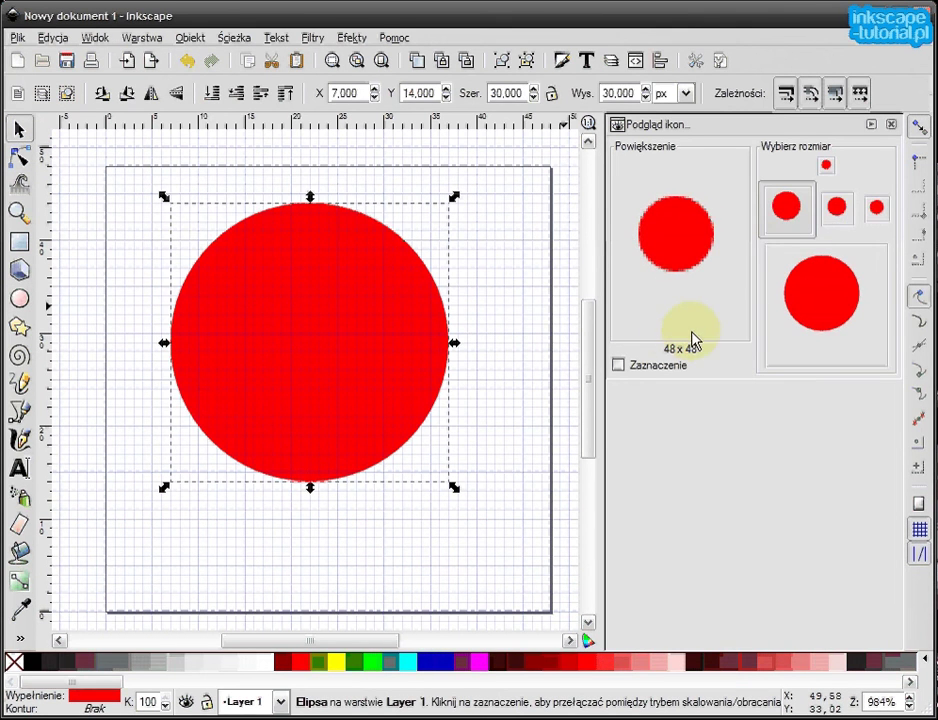
pyautogui.click(838, 208)
pyautogui.click(826, 166)
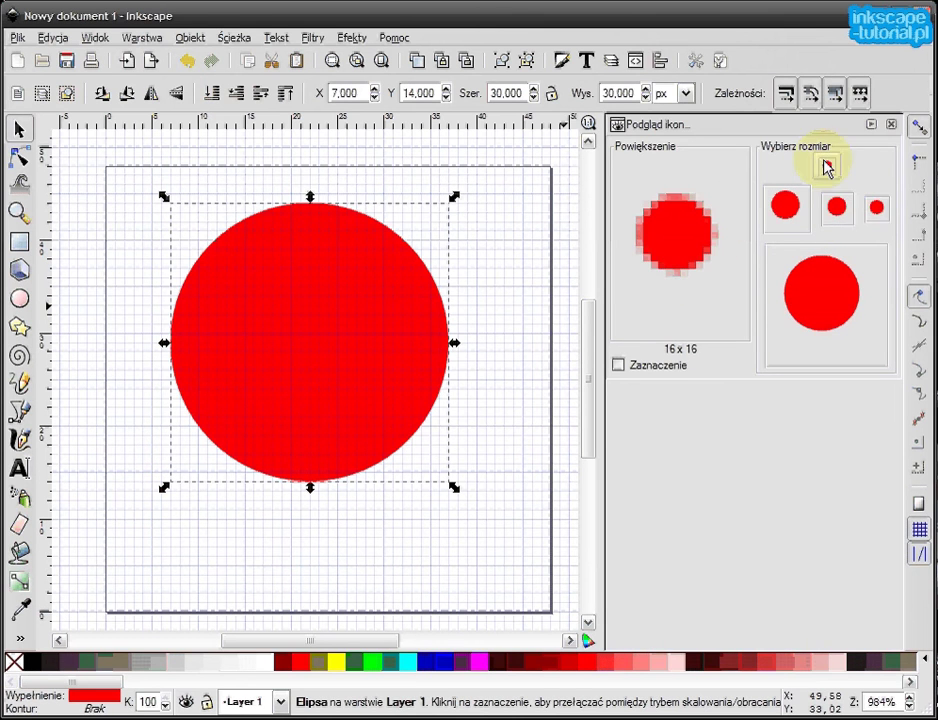
pyautogui.click(884, 216)
pyautogui.click(834, 217)
pyautogui.click(808, 219)
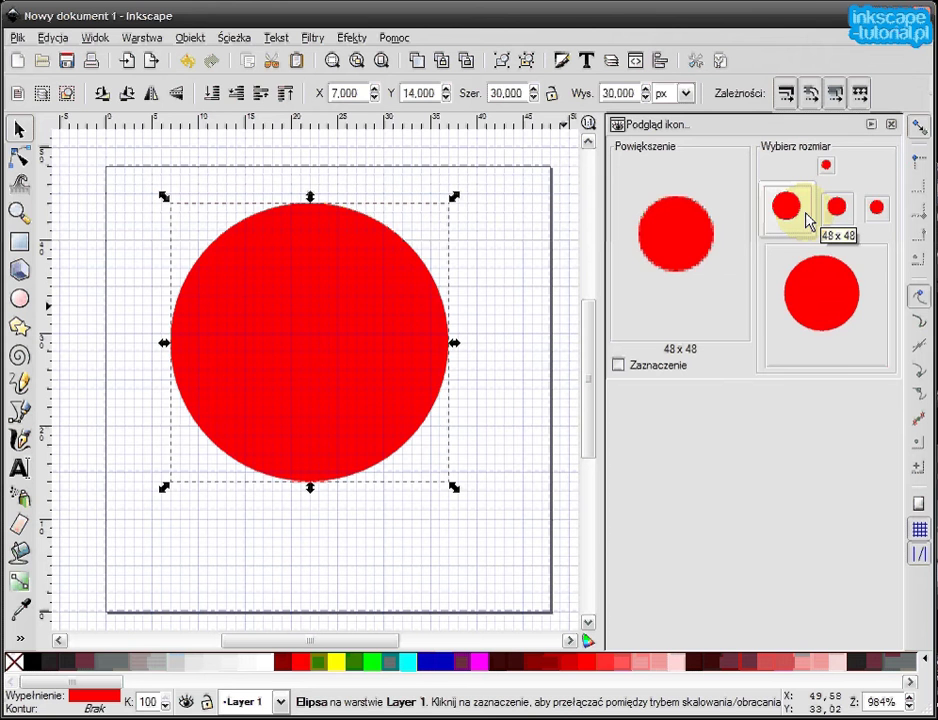
pyautogui.press('Delete')
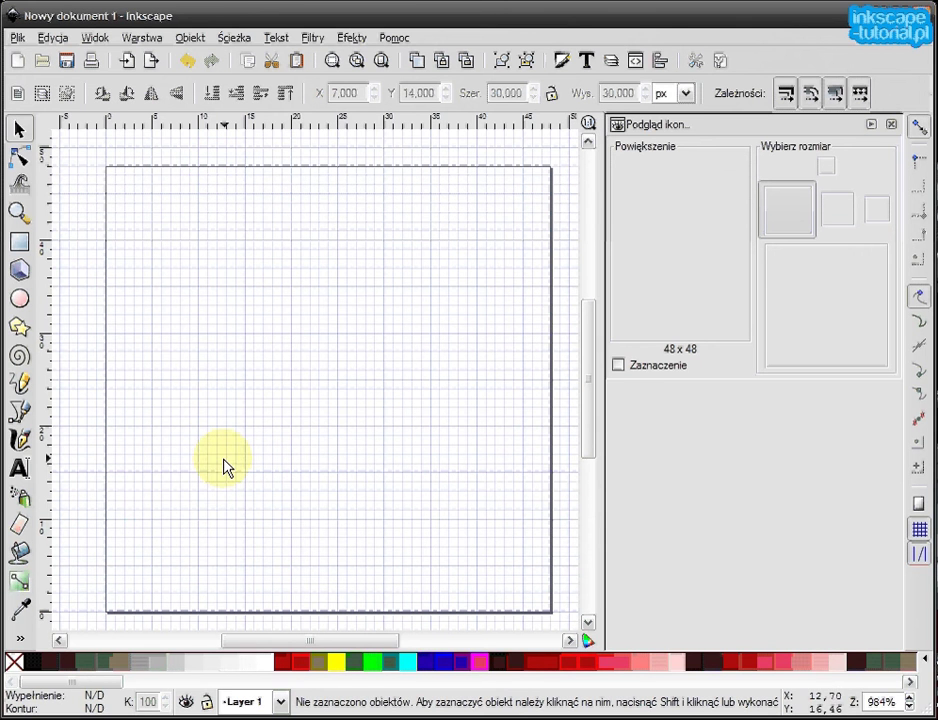
# Step: Switch to the Opera browser to look at the RSS feed icons on inkscape-tutorial.pl, and return to the Inkscape drawing
pyautogui.hotkey('alt', 'Tab')
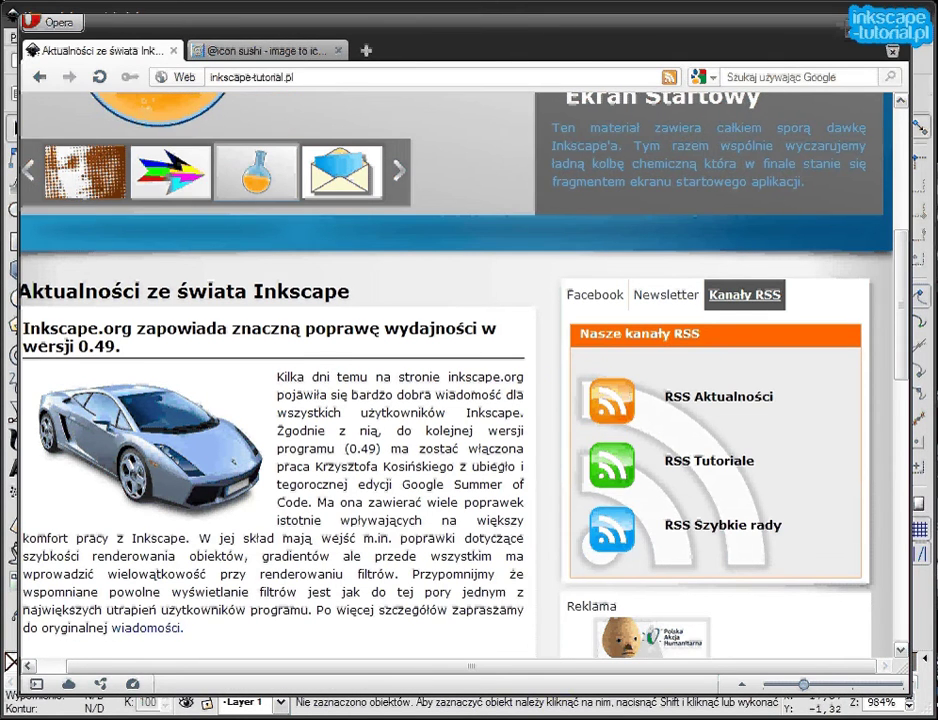
pyautogui.hotkey('alt', 'Tab')
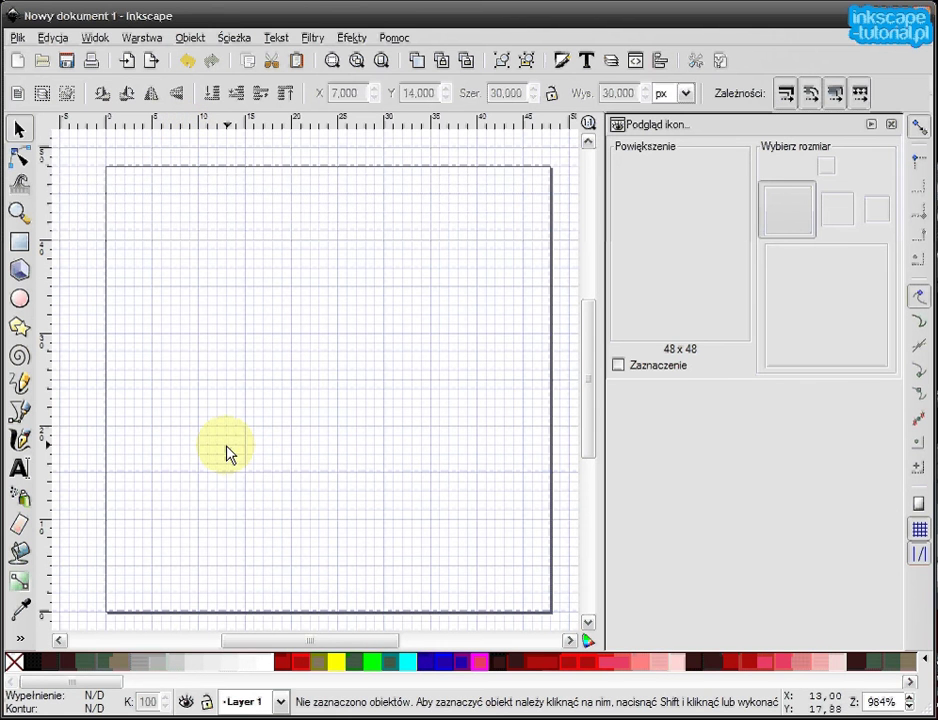
# Step: Place vertical guides every 6 px from the icon page's left edge, at 0, 6, 12, 18, 24 and 30 px
pyautogui.moveTo(46, 408); pyautogui.dragTo(107, 444)
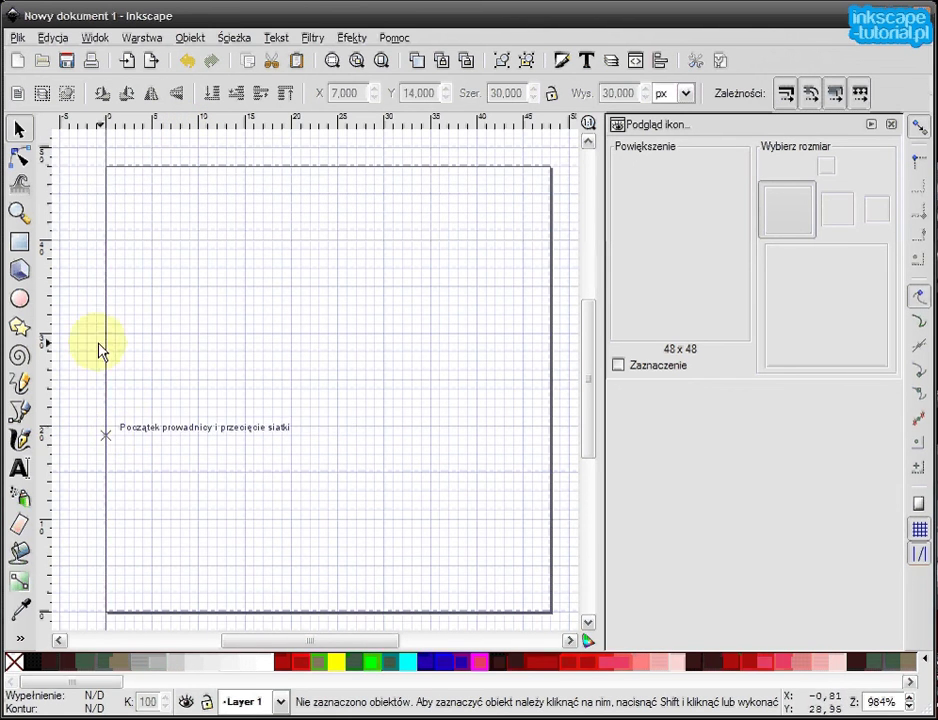
pyautogui.moveTo(45, 432); pyautogui.dragTo(161, 445)
pyautogui.moveTo(46, 433); pyautogui.dragTo(216, 450)
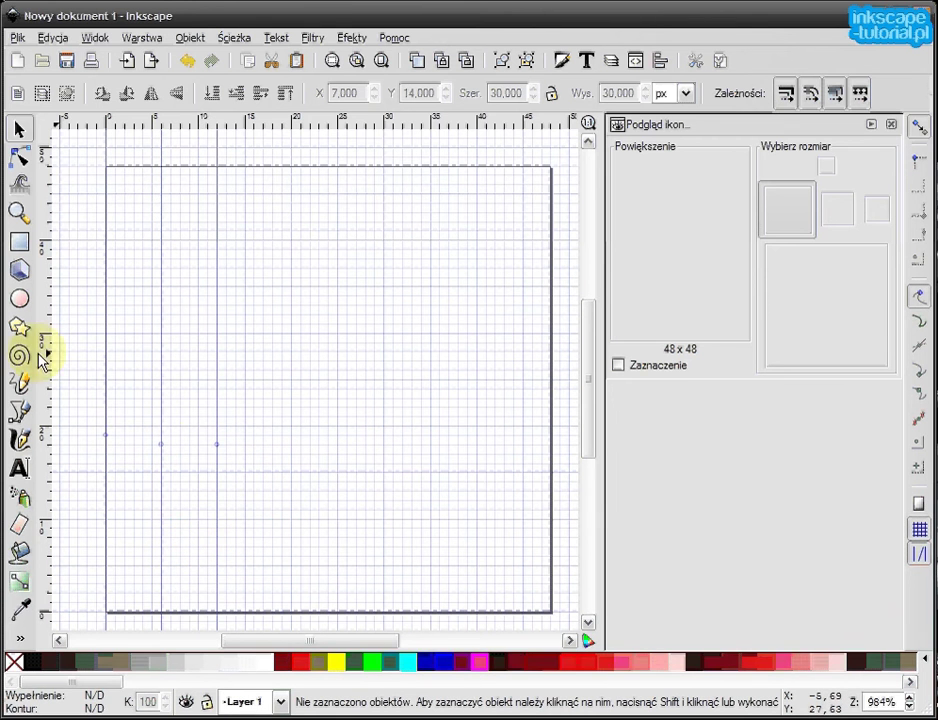
pyautogui.moveTo(50, 368); pyautogui.dragTo(275, 445)
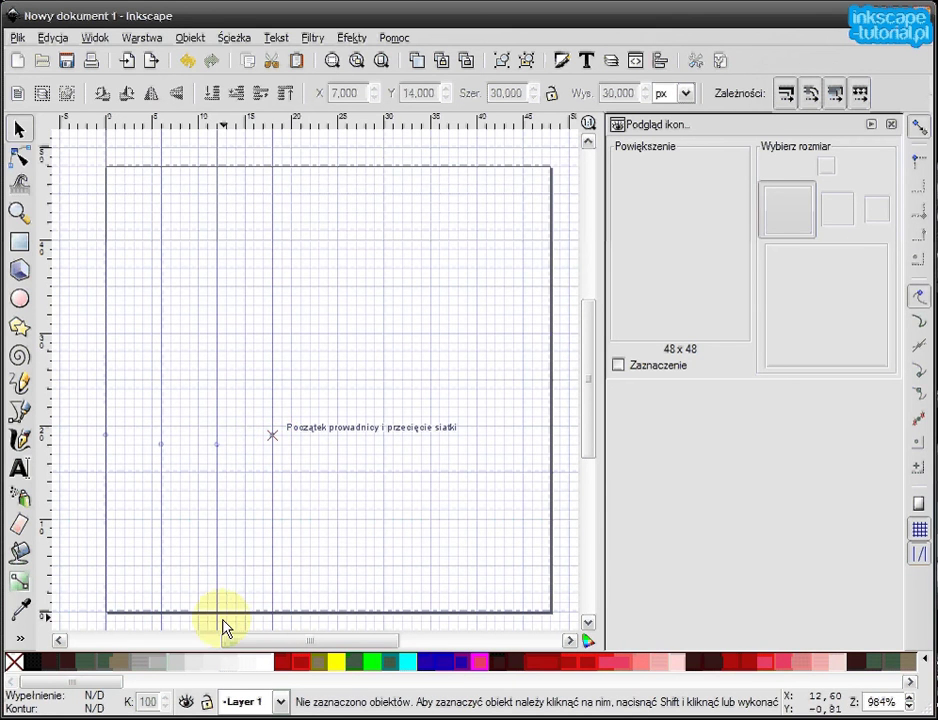
pyautogui.moveTo(48, 510); pyautogui.dragTo(330, 545)
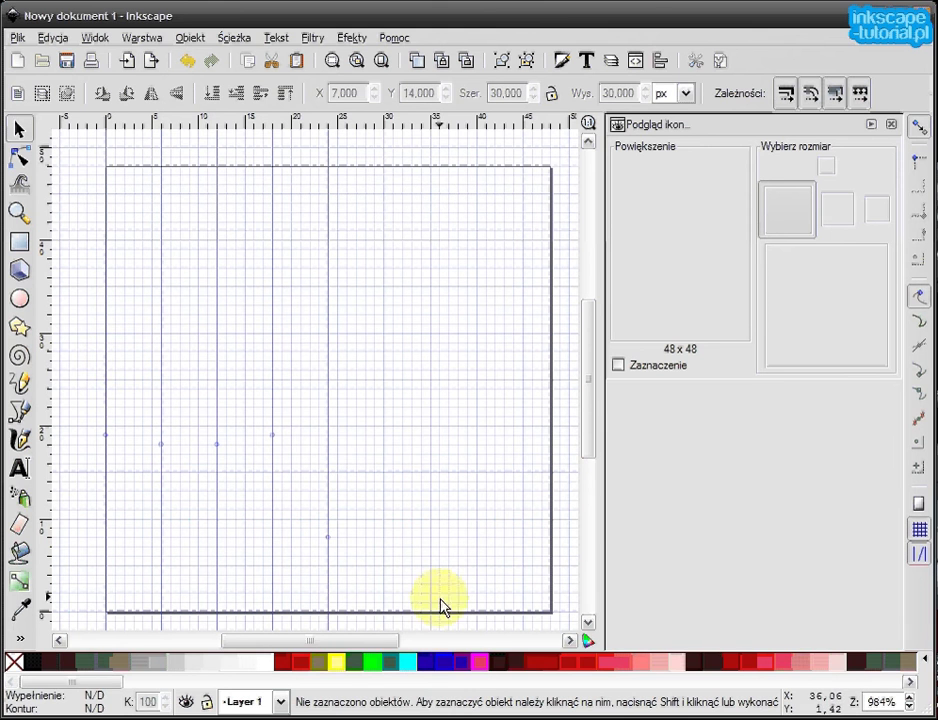
pyautogui.moveTo(46, 444); pyautogui.dragTo(384, 456)
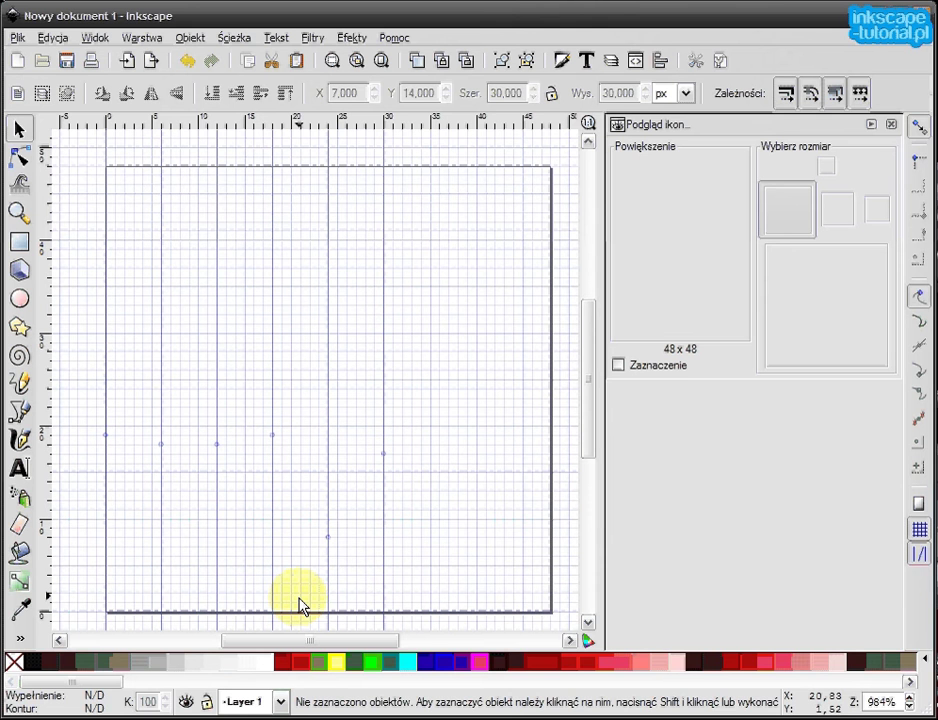
# Step: Place horizontal guides at 6, 12, 18, 24 and 30 px above the icon page's bottom edge
pyautogui.moveTo(441, 122); pyautogui.dragTo(439, 558)
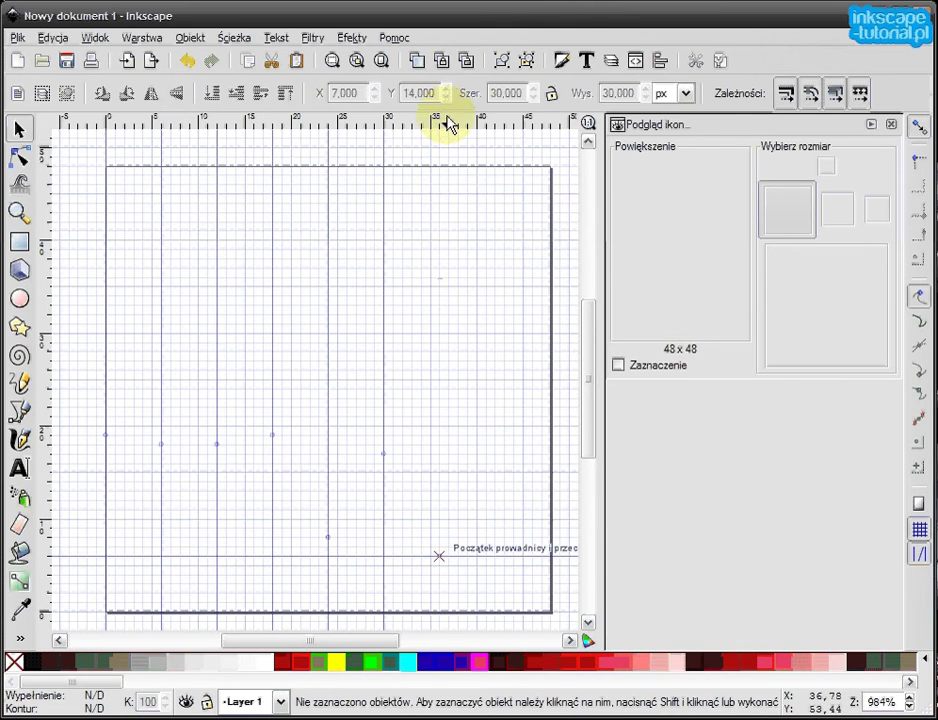
pyautogui.moveTo(447, 124); pyautogui.dragTo(438, 446)
pyautogui.moveTo(465, 122); pyautogui.dragTo(453, 397)
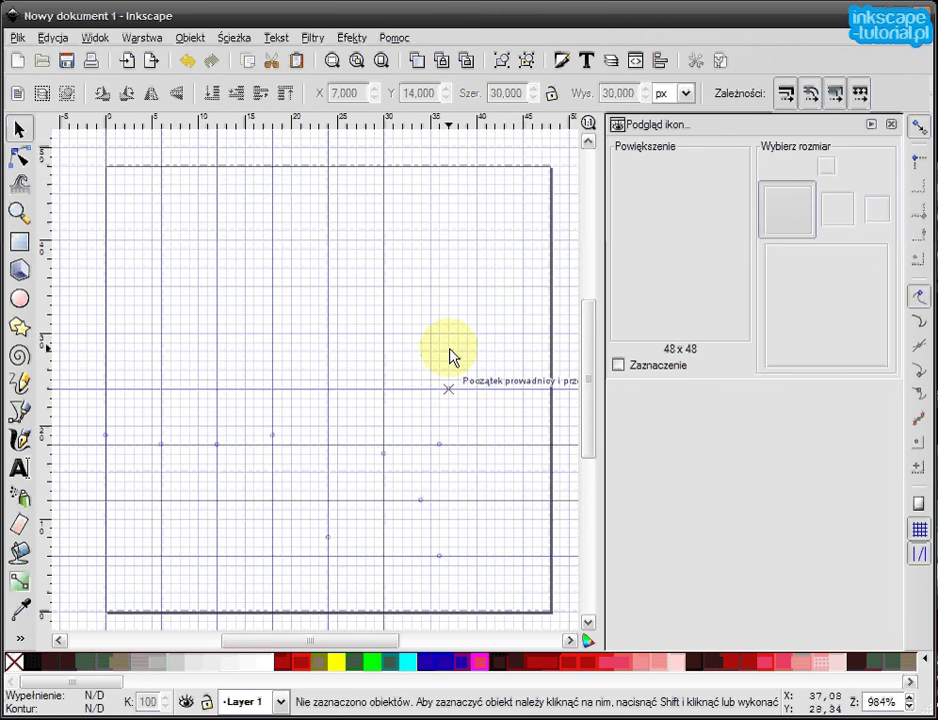
pyautogui.moveTo(440, 126); pyautogui.dragTo(446, 343)
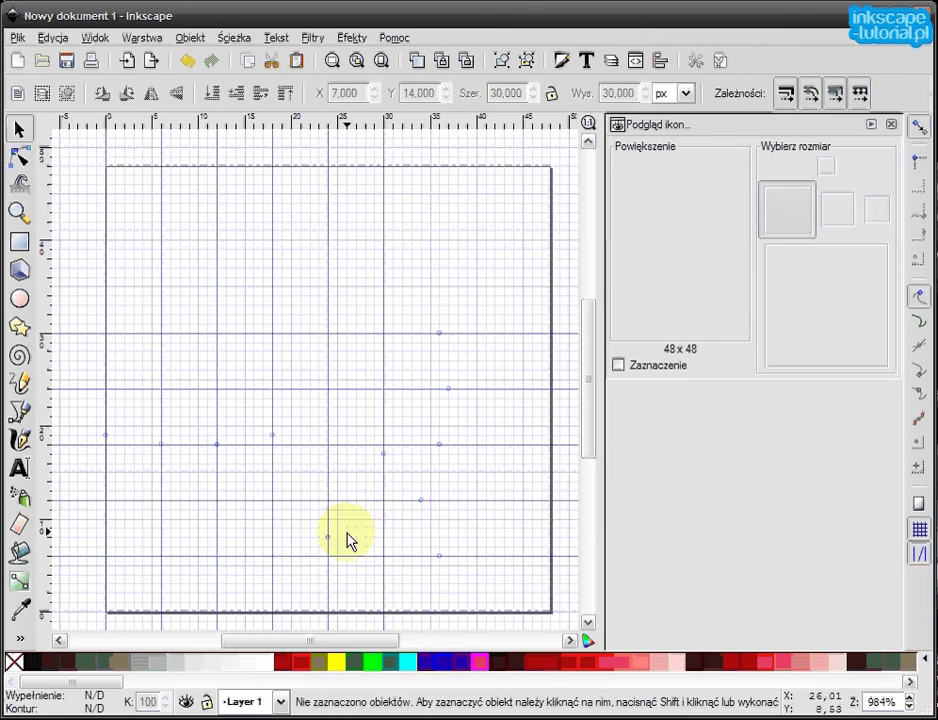
# Step: Add a horizontal guide at 0 px along the icon page's bottom edge
pyautogui.moveTo(278, 569); pyautogui.dragTo(305, 430)
pyautogui.scroll(1, 205, 450)
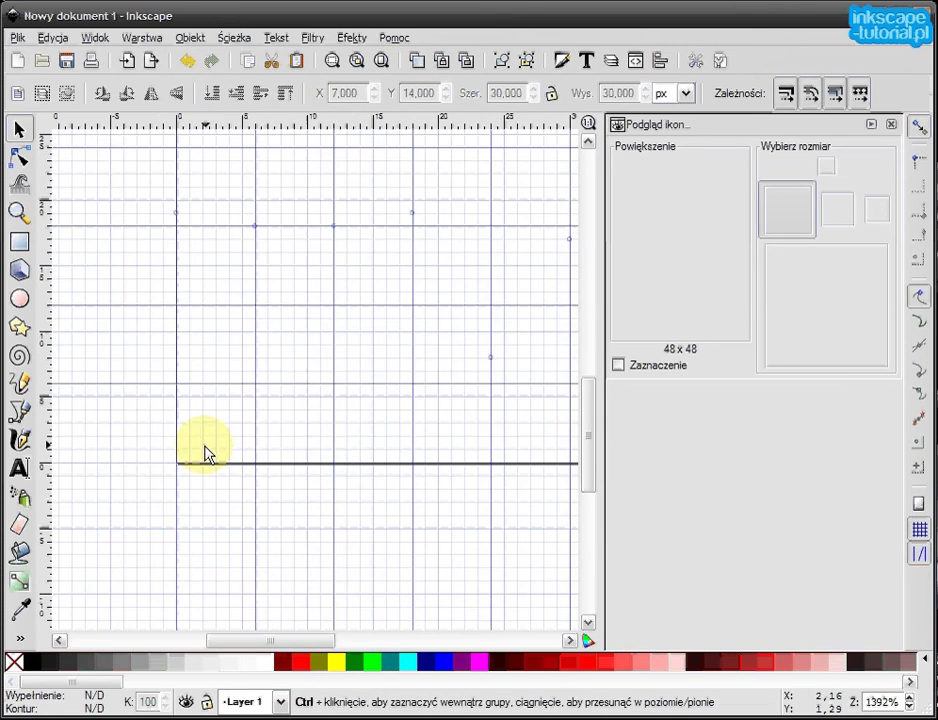
pyautogui.moveTo(205, 450); pyautogui.dragTo(157, 571)
pyautogui.scroll(-1, 280, 508)
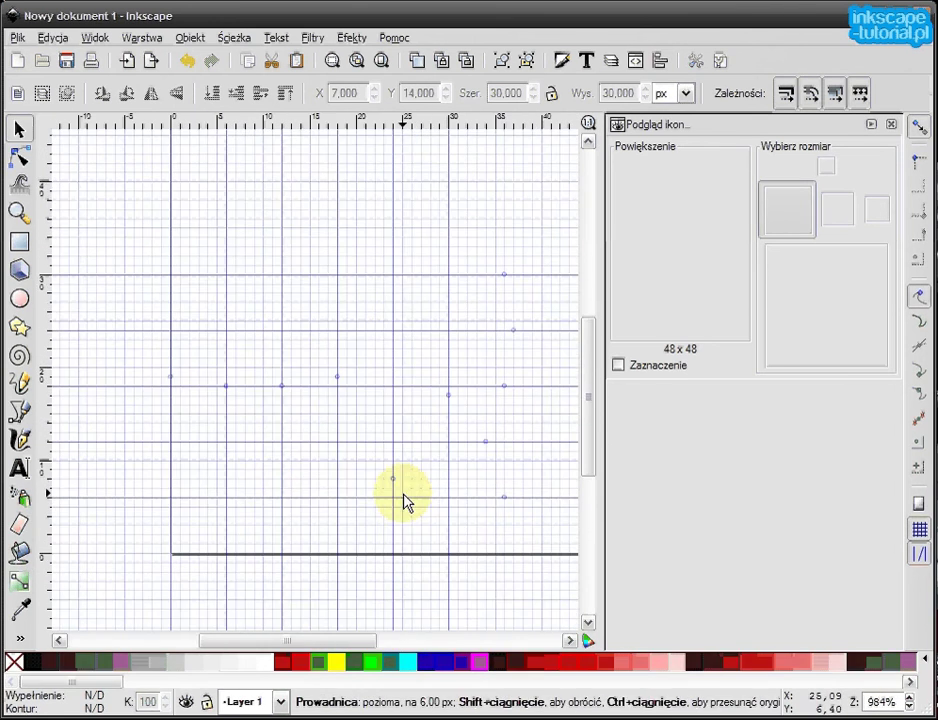
pyautogui.moveTo(406, 503); pyautogui.dragTo(358, 470)
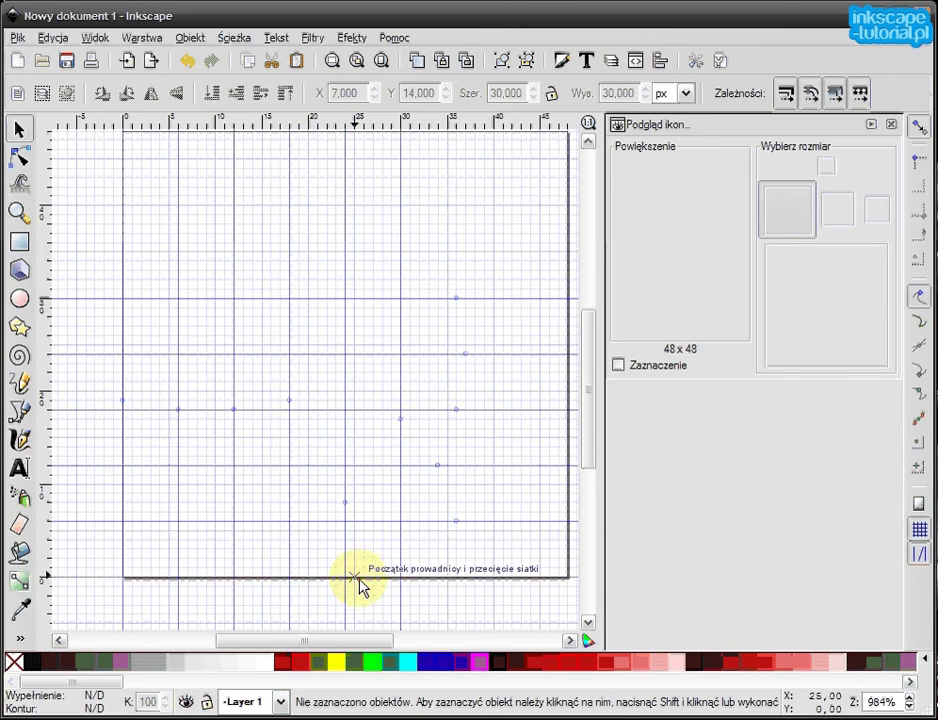
pyautogui.moveTo(237, 465); pyautogui.dragTo(341, 452)
pyautogui.scroll(1, 285, 502)
pyautogui.moveTo(285, 502); pyautogui.dragTo(335, 435)
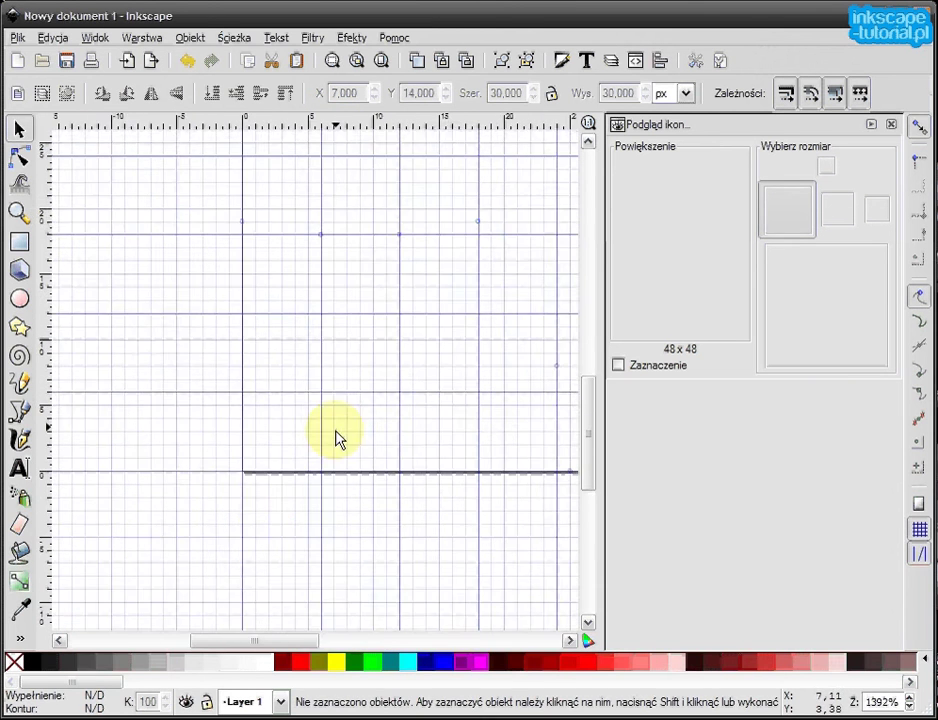
pyautogui.scroll(1, 335, 435)
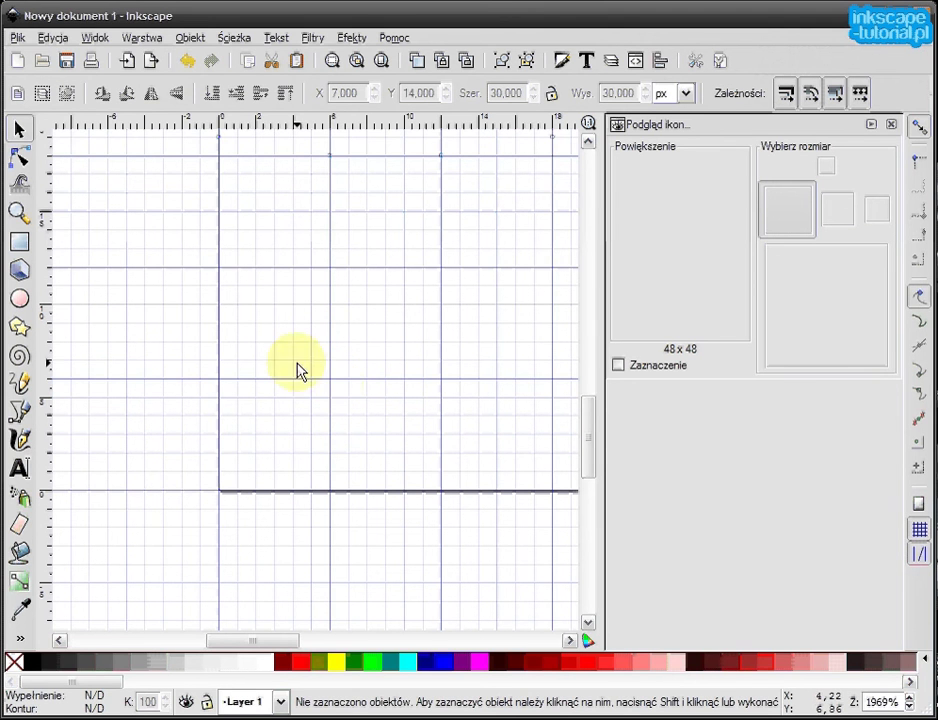
# Step: Hide the grid, leaving the guides displayed around the icon page's lower-left corner
pyautogui.click(89, 40)
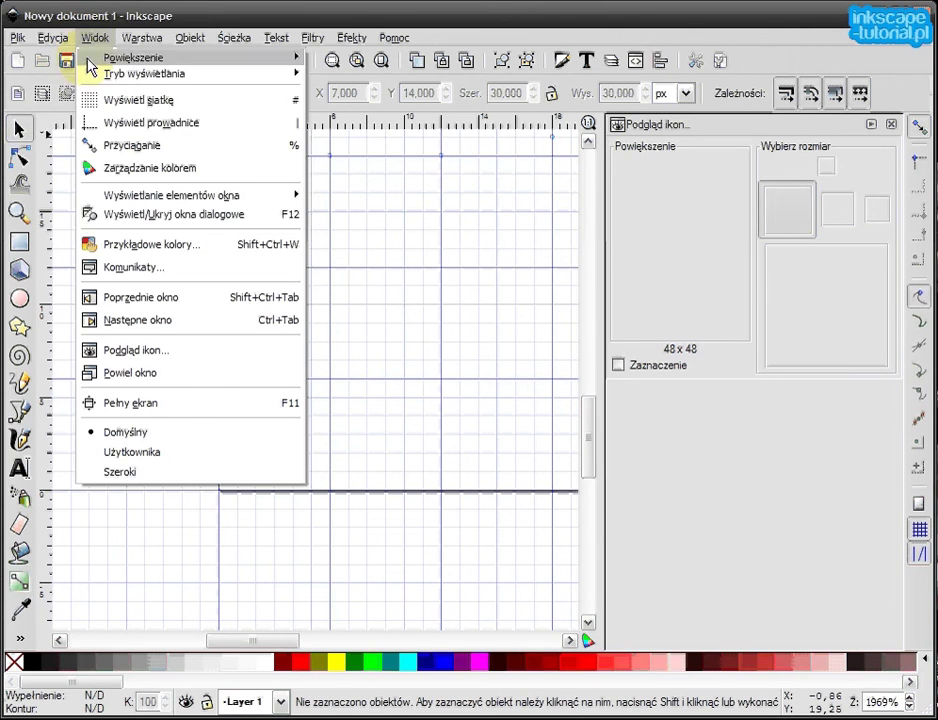
pyautogui.click(125, 101)
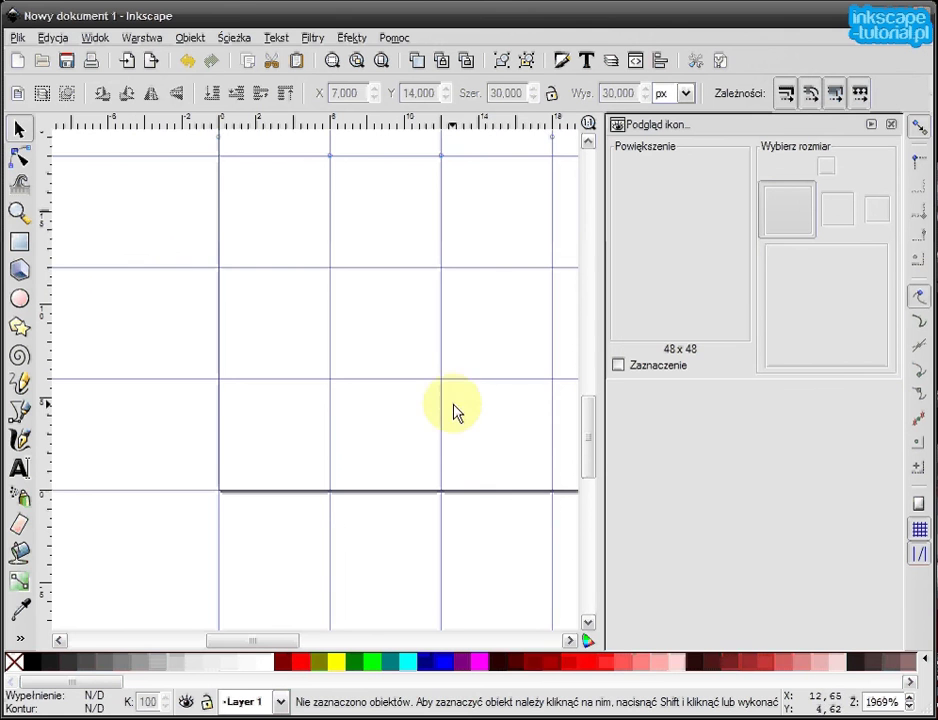
pyautogui.moveTo(446, 373); pyautogui.dragTo(407, 383)
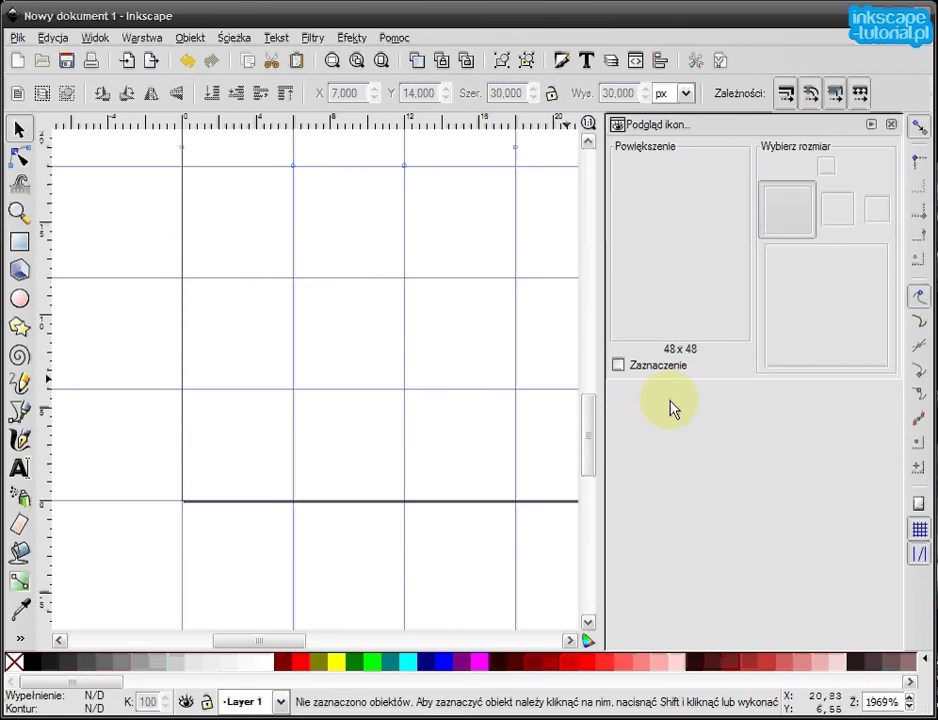
pyautogui.click(920, 126)
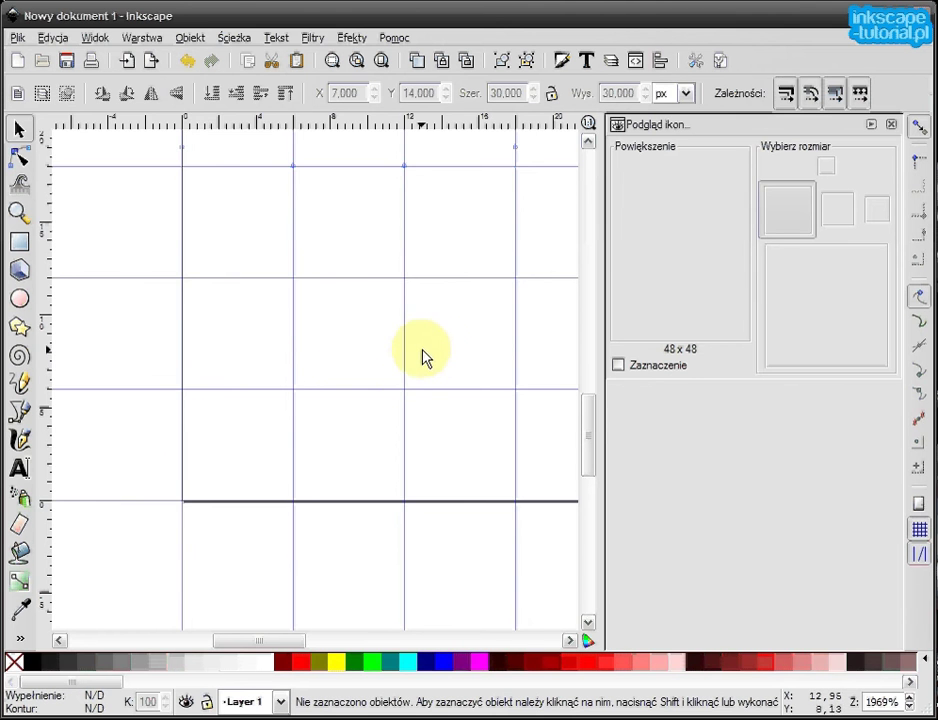
pyautogui.scroll(2, 421, 349)
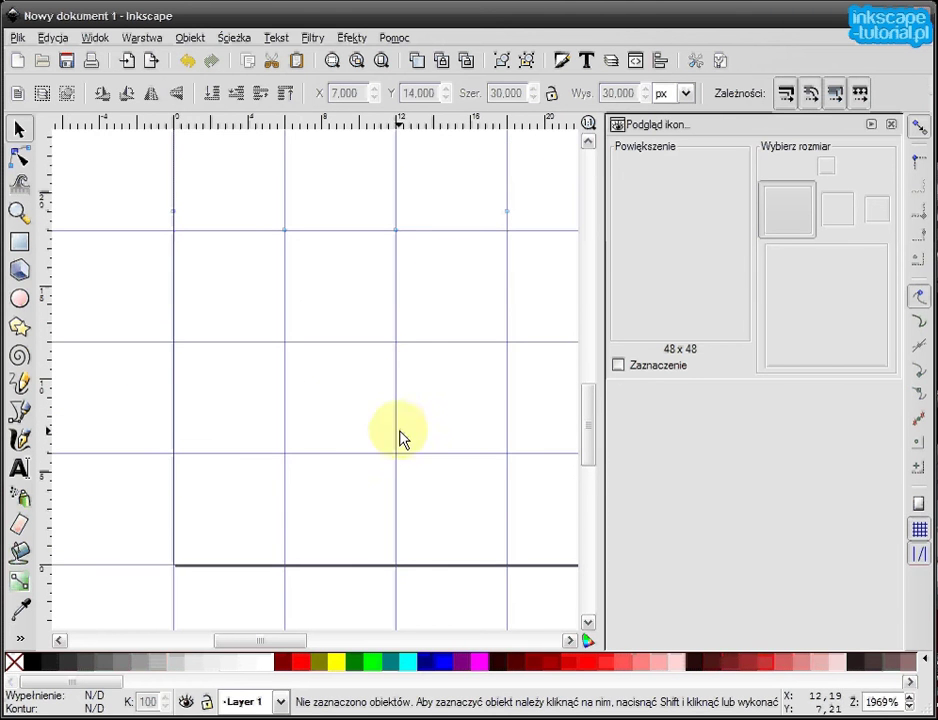
pyautogui.scroll(-4, 300, 460)
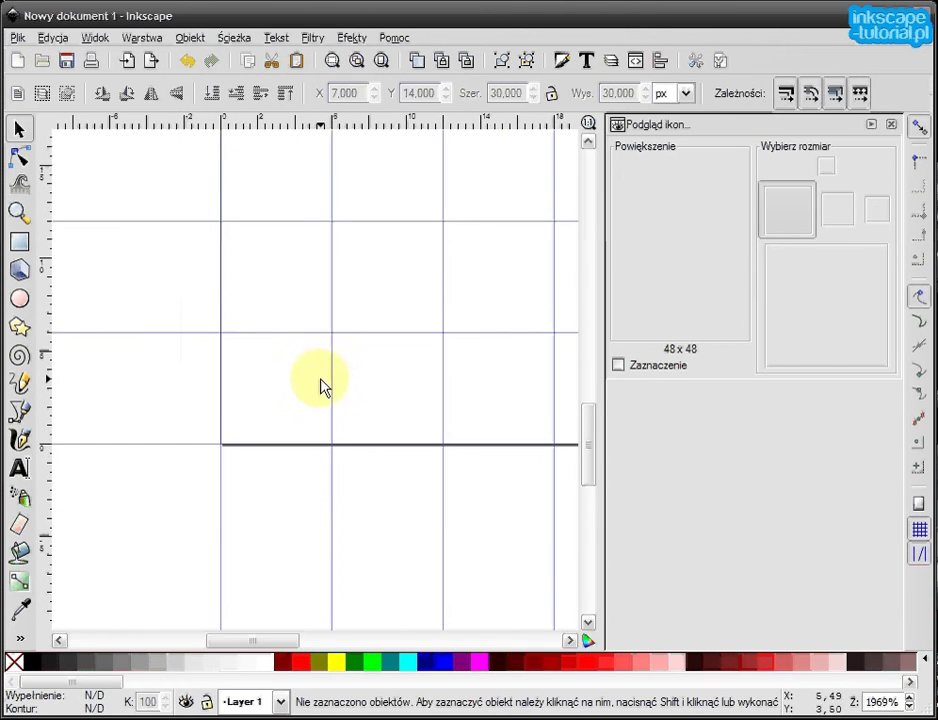
# Step: Draw a red circle about 3.6 x 3.6 px inside the guide cell at the page's lower-left corner and select it for scaling
pyautogui.click(20, 298)
pyautogui.moveTo(267, 378)
pyautogui.mouseDown()
pyautogui.moveTo(321, 439)
pyautogui.moveTo(299, 417)
pyautogui.moveTo(262, 434)
pyautogui.mouseUp()
pyautogui.click(18, 128)
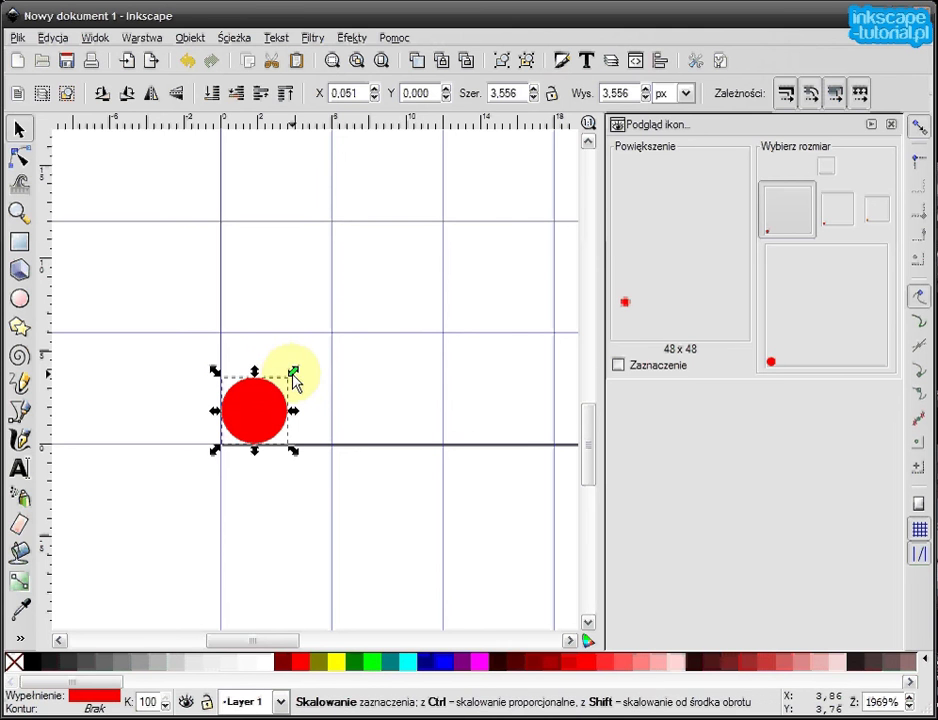
# Step: Lock the circle's width-to-height ratio and enlarge it to about 5.95 x 5.95 px, snapped to the guides of its corner cell
pyautogui.moveTo(293, 377); pyautogui.dragTo(330, 355)
pyautogui.hotkey('ctrl', 'z')
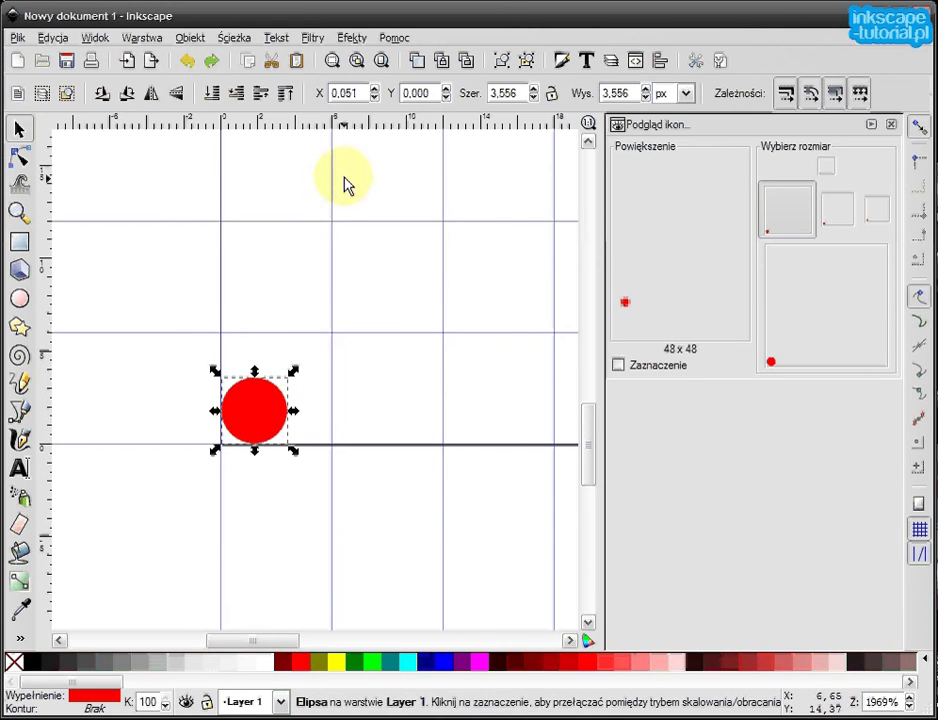
pyautogui.click(552, 95)
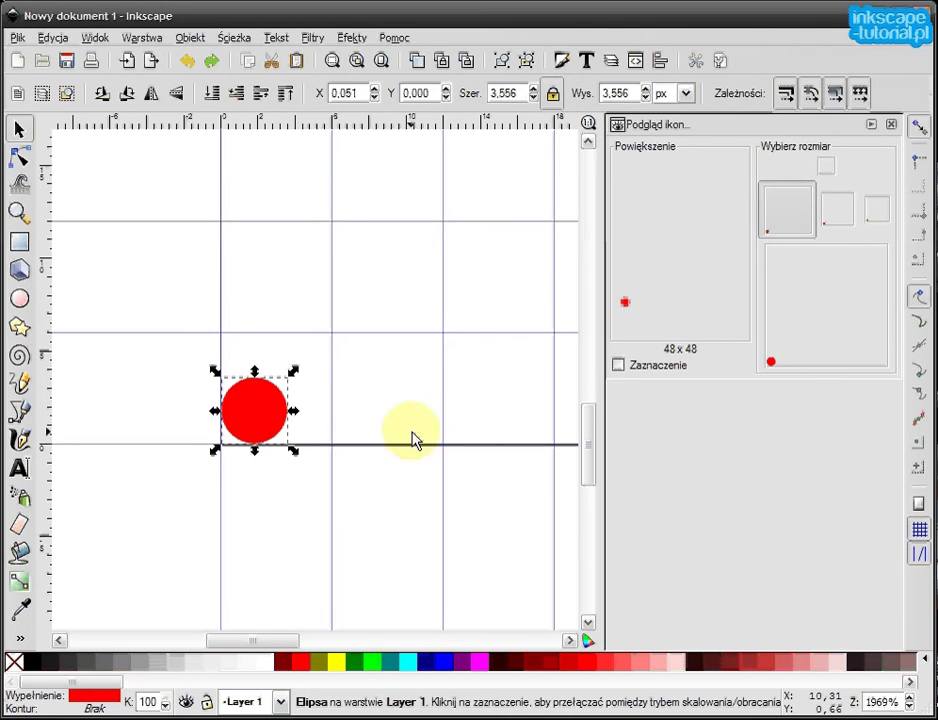
pyautogui.moveTo(305, 374); pyautogui.dragTo(338, 337)
pyautogui.scroll(2, 400, 380)
pyautogui.hscroll(1, 400, 380)
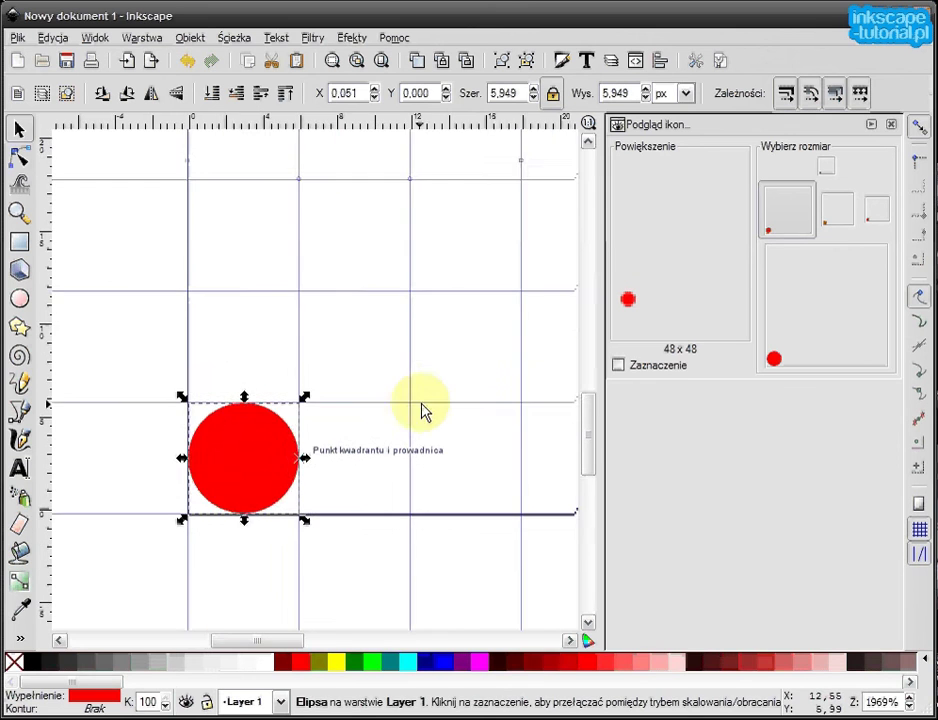
# Step: Draw a second red circle, about 19.5 x 19.5 px, centred on the guide crossing at the page's lower-left corner
pyautogui.press('-')
pyautogui.scroll(1, 320, 379)
pyautogui.hscroll(1, 320, 379)
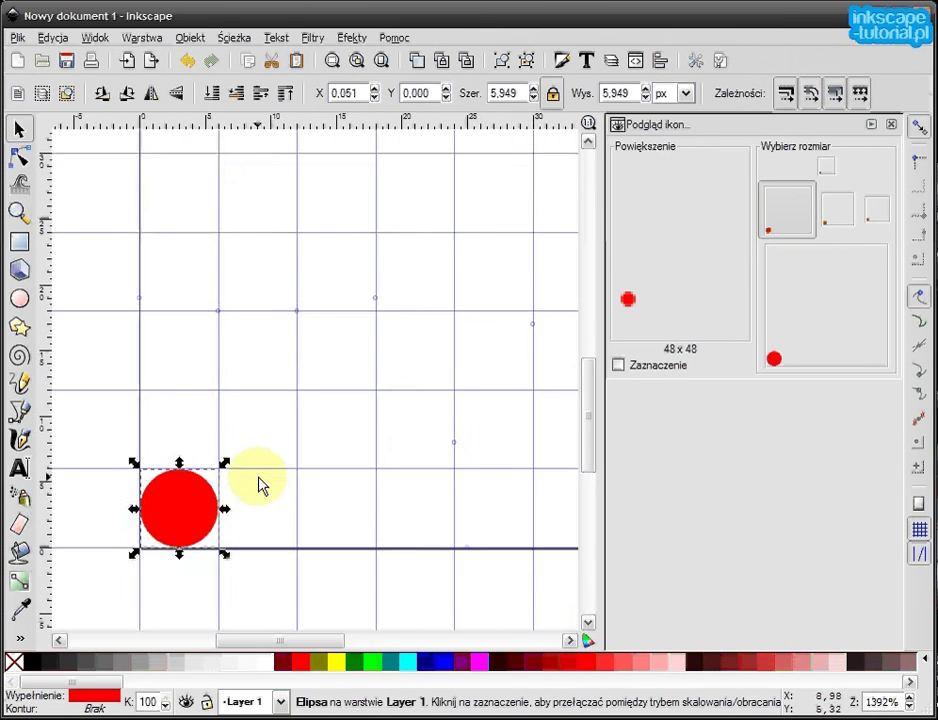
pyautogui.scroll(-1, 260, 486)
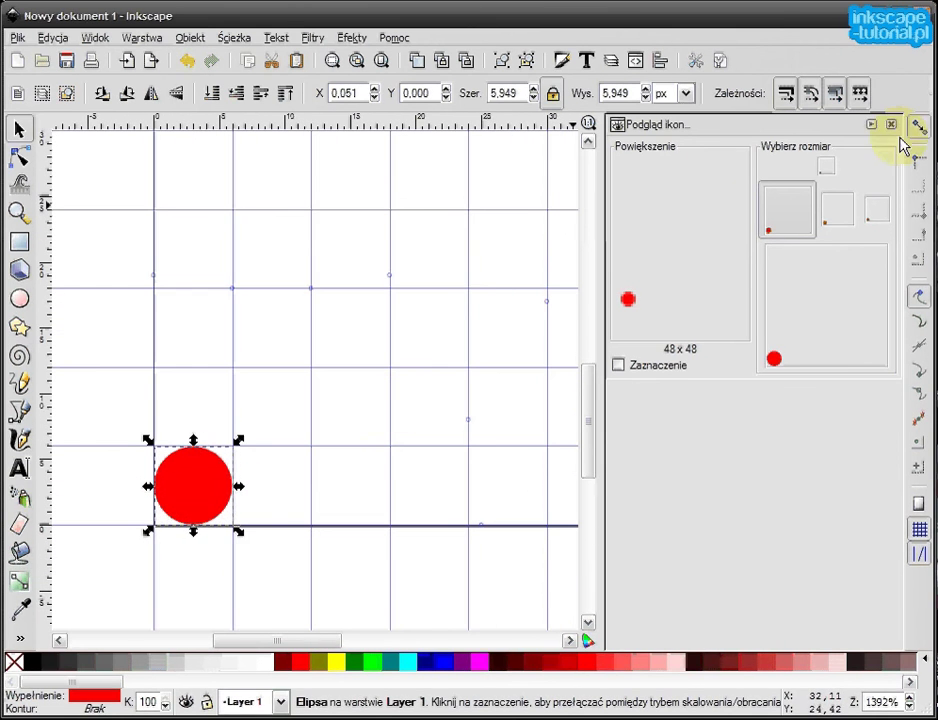
pyautogui.scroll(1, 420, 303)
pyautogui.hscroll(1, 420, 303)
pyautogui.scroll(1, 385, 360)
pyautogui.hscroll(1, 385, 360)
pyautogui.scroll(-1, 450, 371)
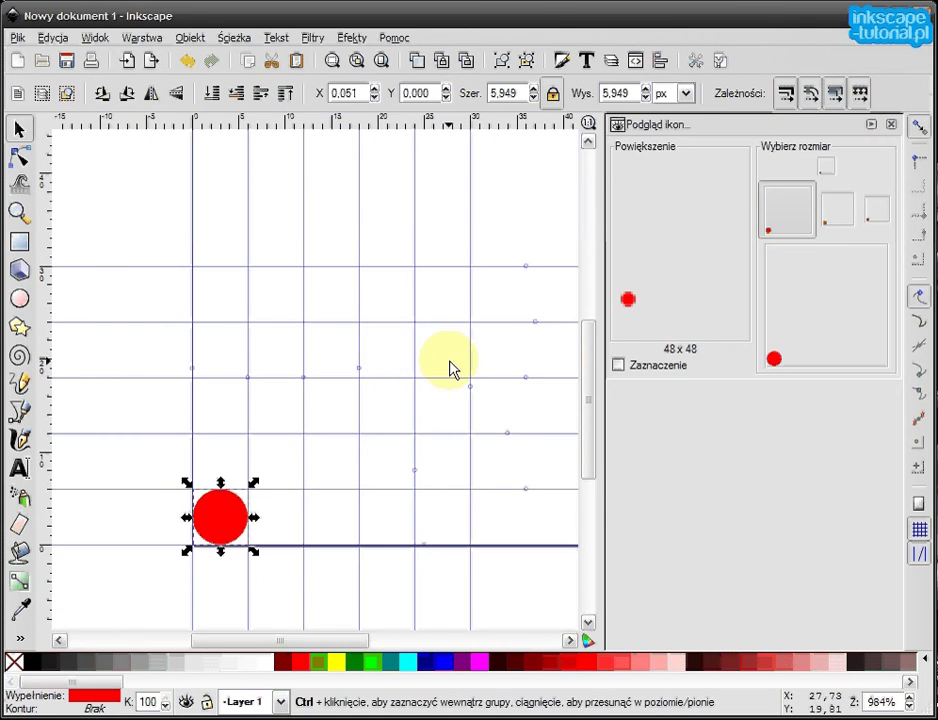
pyautogui.hscroll(1, 419, 356)
pyautogui.scroll(-1, 446, 337)
pyautogui.hscroll(-1, 446, 337)
pyautogui.scroll(-1, 446, 337)
pyautogui.hscroll(-1, 432, 330)
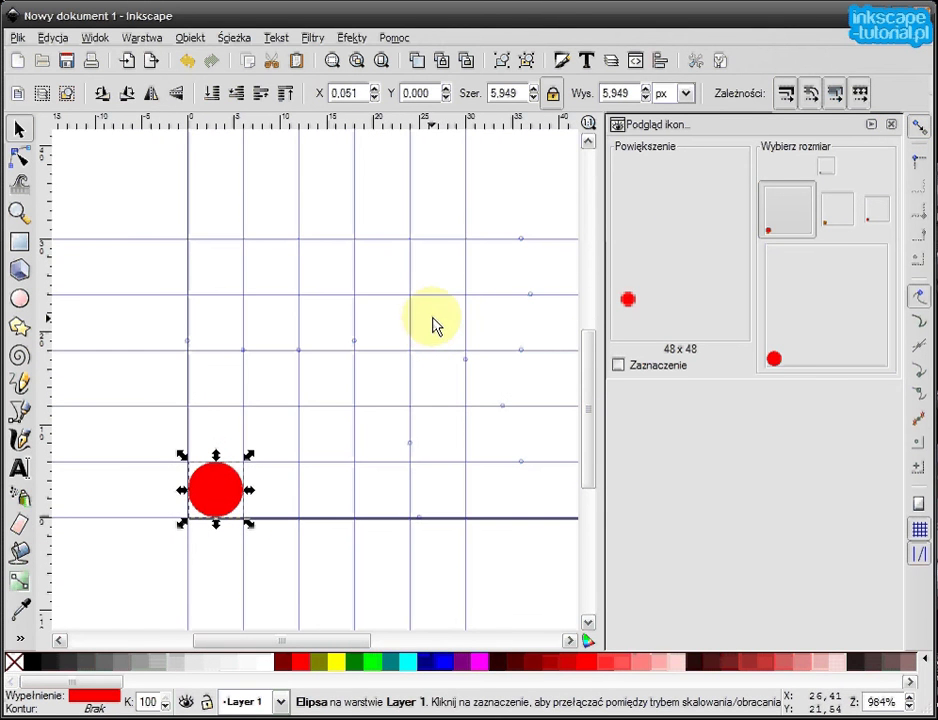
pyautogui.click(19, 300)
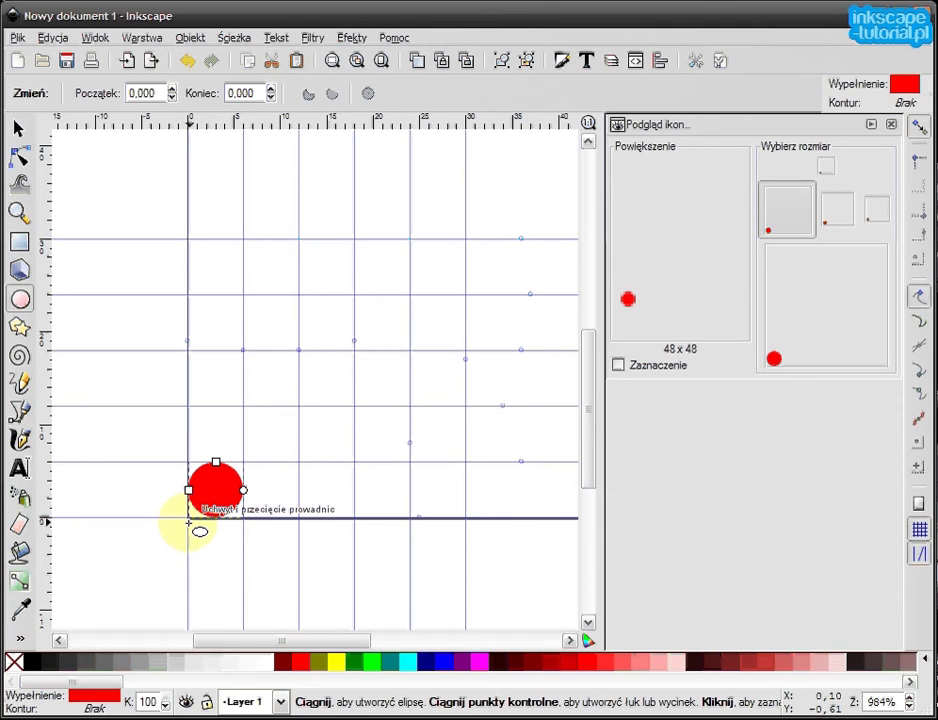
pyautogui.moveTo(187, 519); pyautogui.dragTo(291, 442)
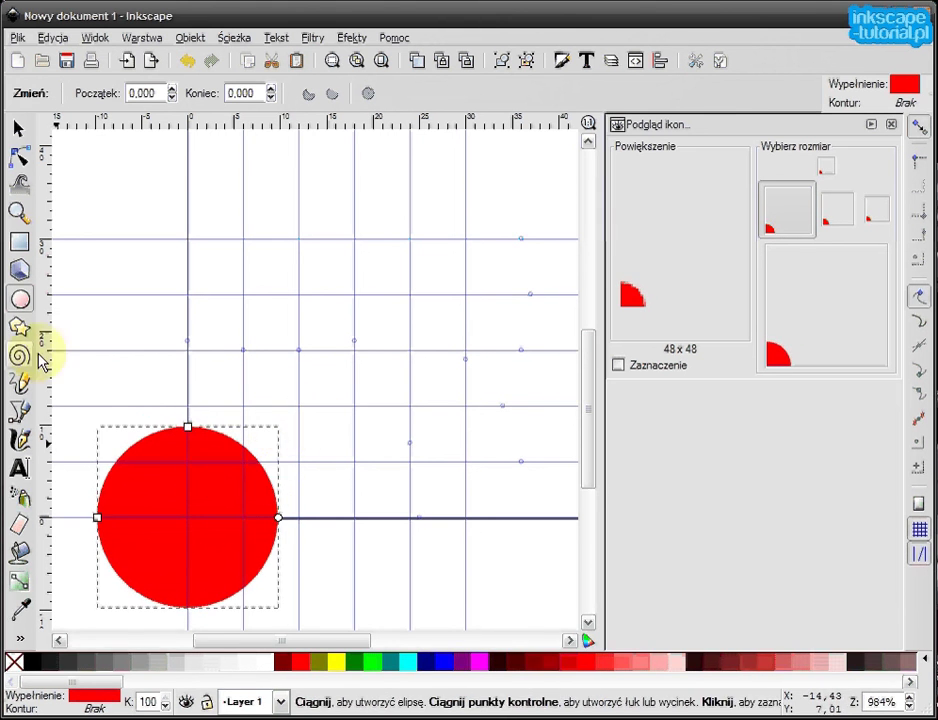
# Step: Scale the large circle about its centre to 24 x 24 px and lower its opacity to 50%
pyautogui.click(18, 128)
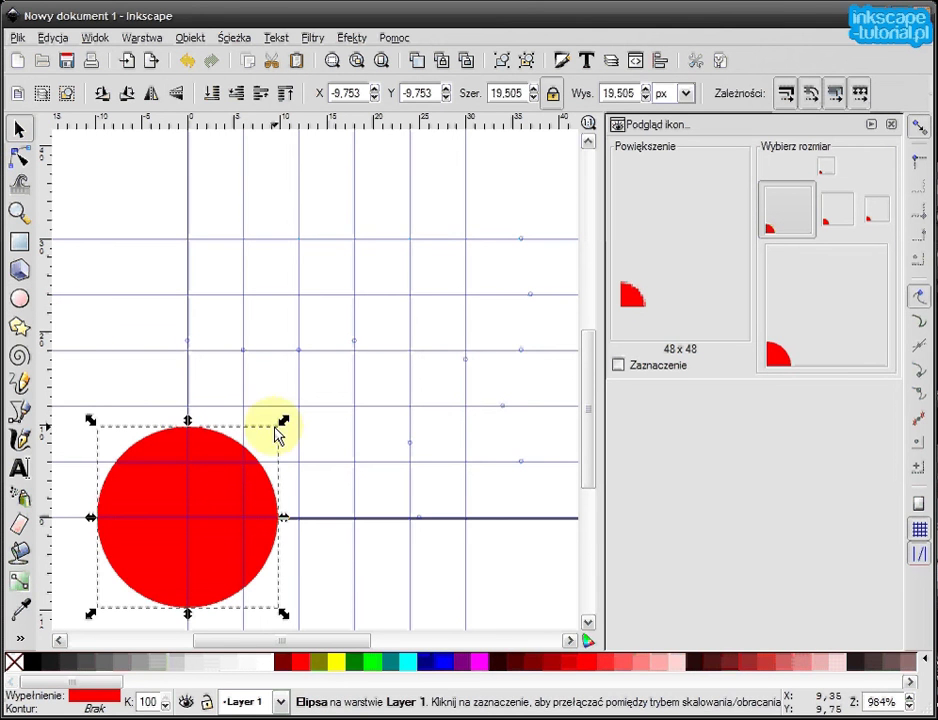
pyautogui.moveTo(283, 423); pyautogui.dragTo(317, 407)
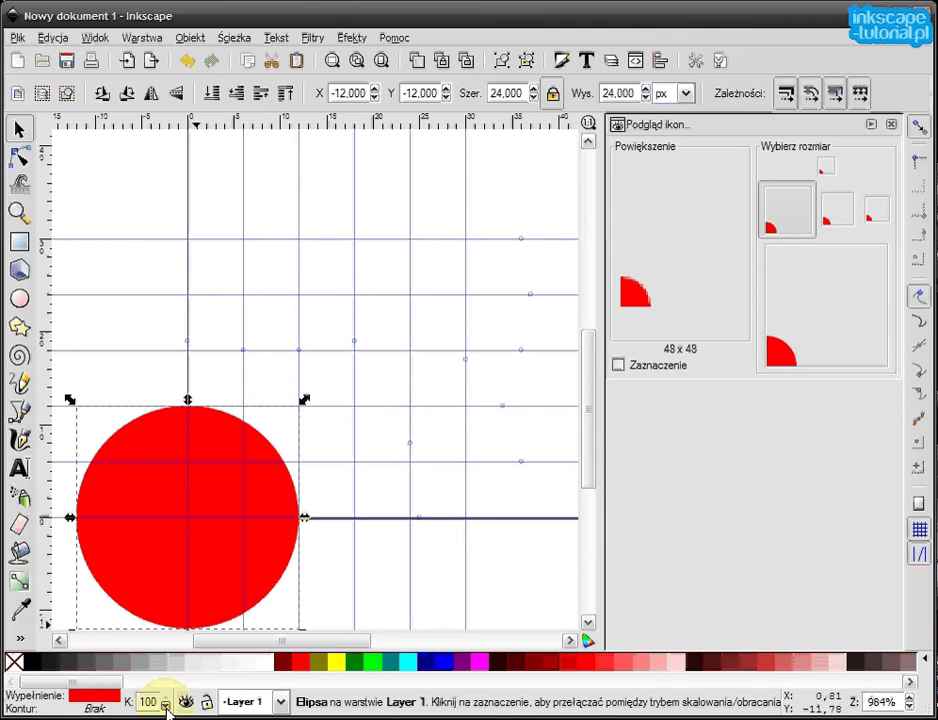
pyautogui.click(165, 705)
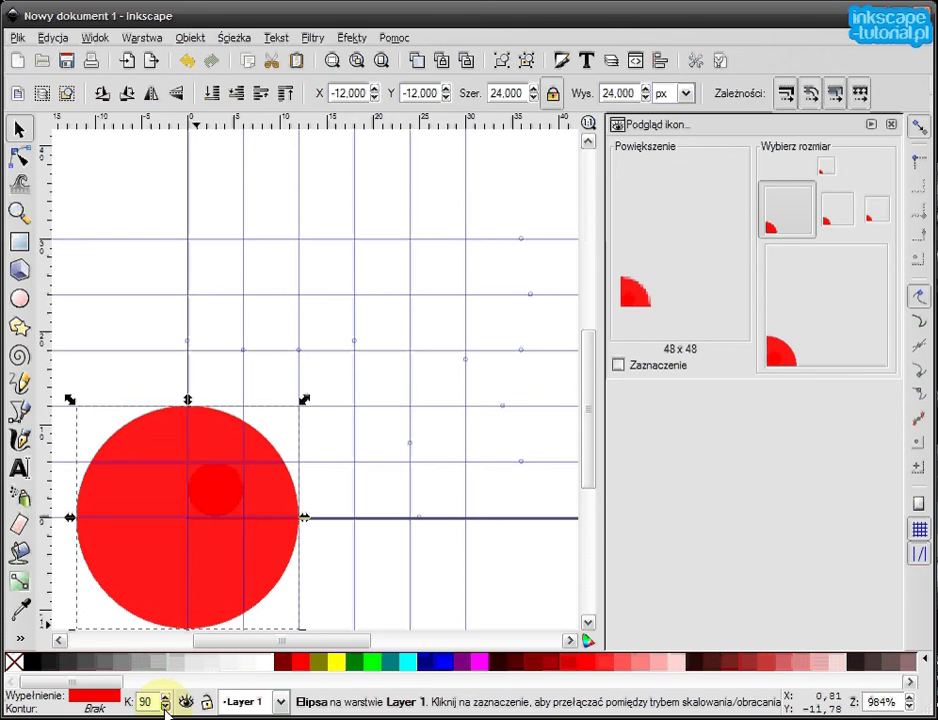
pyautogui.click(165, 705)
pyautogui.click(165, 705)
pyautogui.click(165, 705)
pyautogui.click(165, 705)
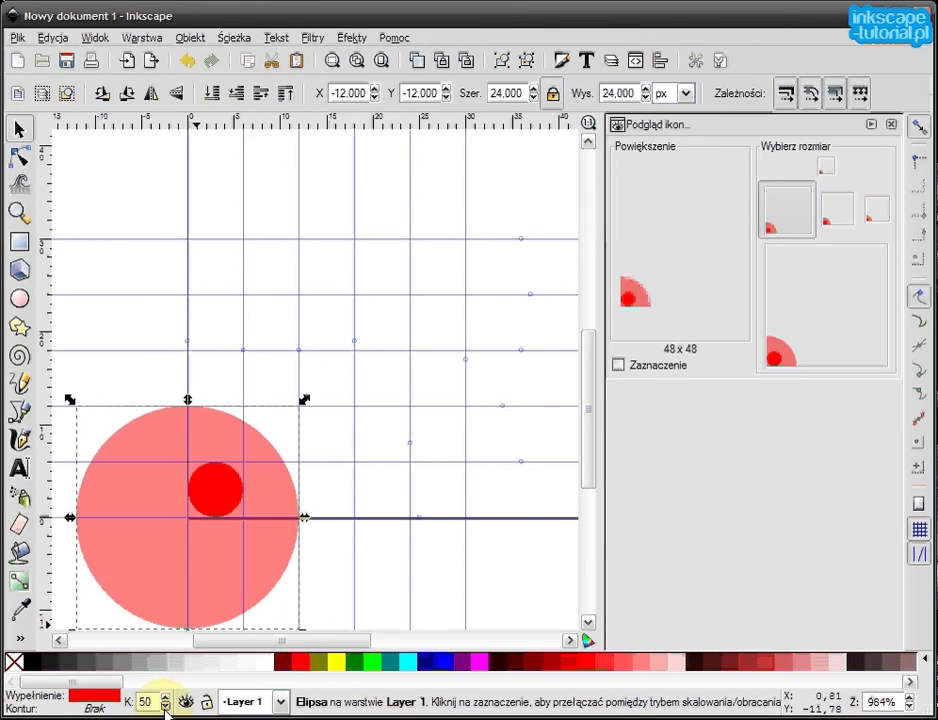
# Step: Lower the large circle's opacity to 40% and make a concentric duplicate of it scaled to 36 x 36 px on the guides
pyautogui.click(165, 705)
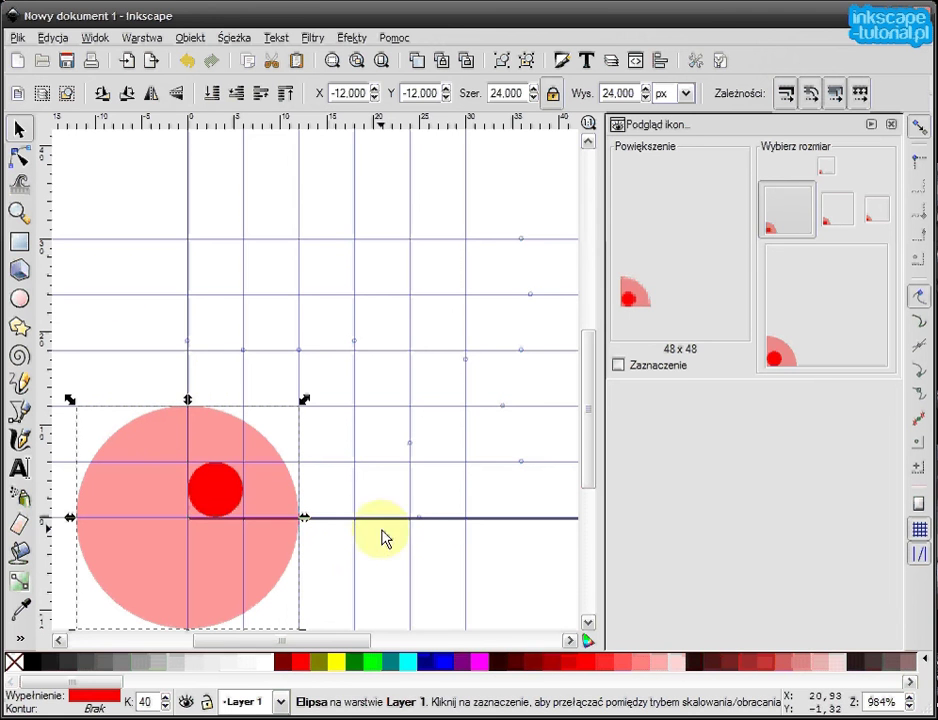
pyautogui.scroll(-1, 418, 537)
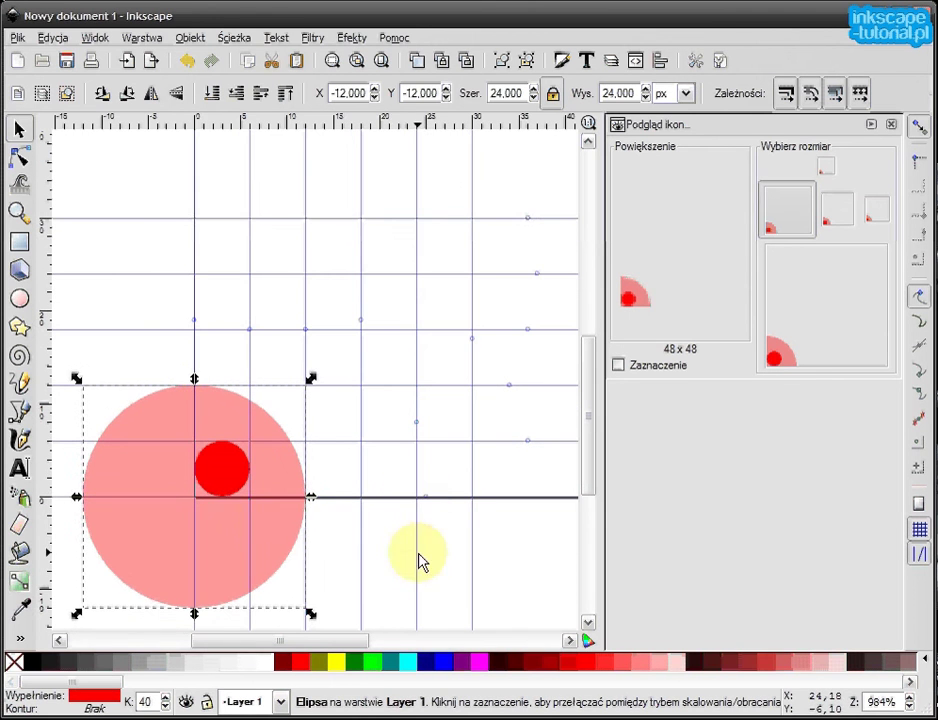
pyautogui.click(368, 550)
pyautogui.click(272, 540)
pyautogui.rightClick(272, 540)
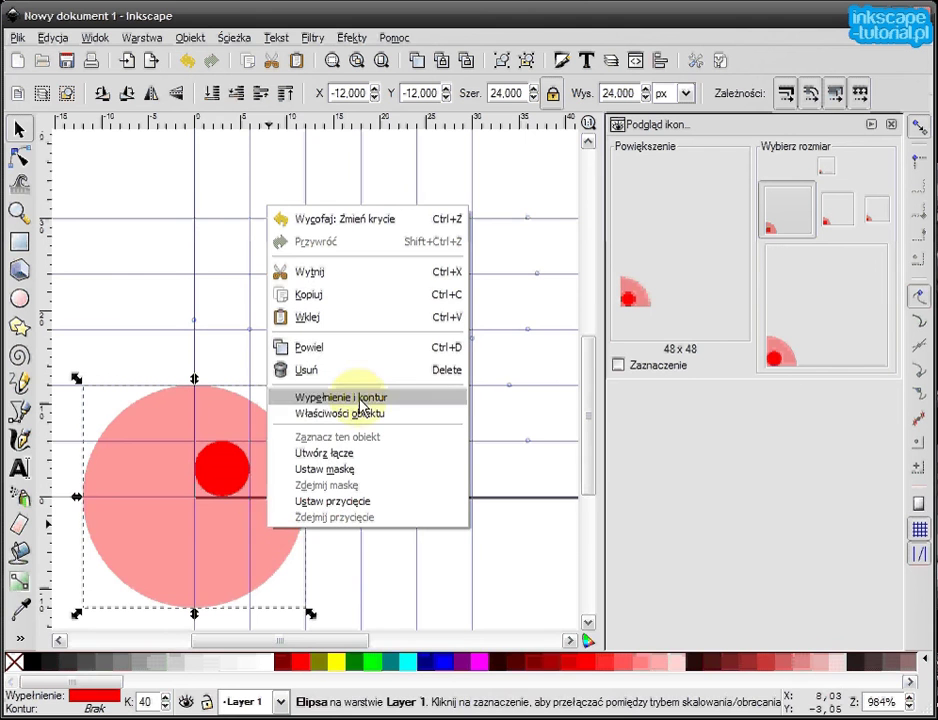
pyautogui.click(366, 349)
pyautogui.moveTo(360, 494); pyautogui.dragTo(369, 411)
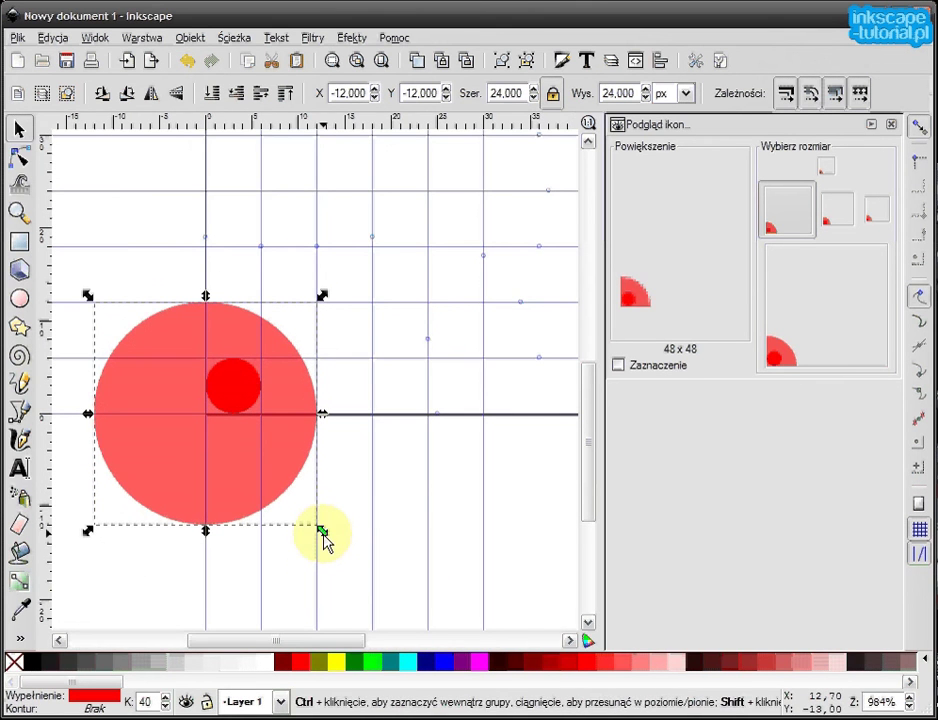
pyautogui.moveTo(322, 296); pyautogui.dragTo(392, 247)
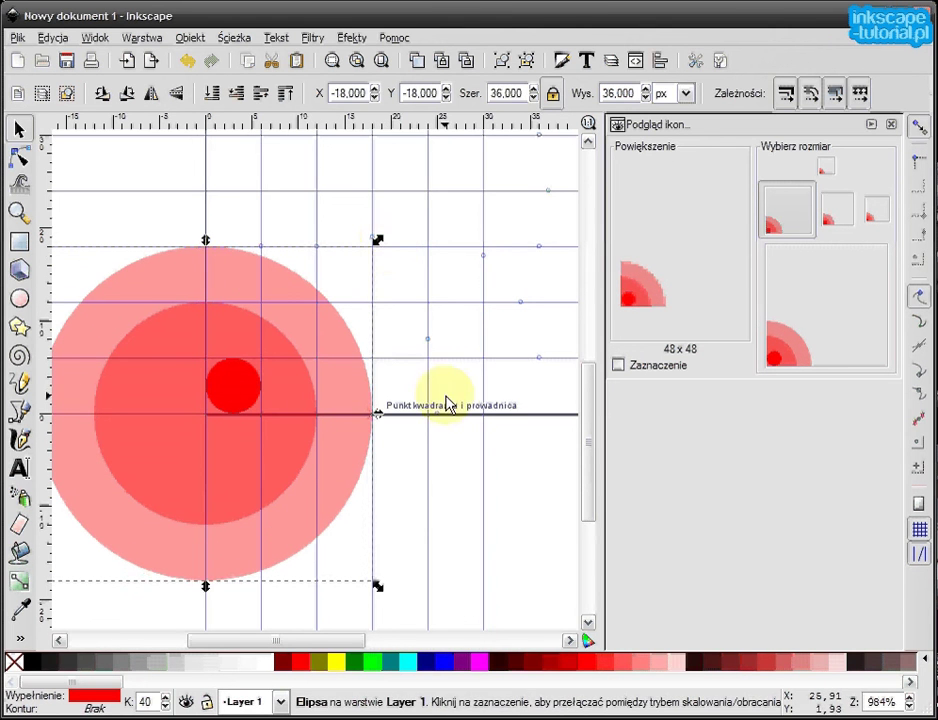
# Step: Duplicate the 36 px circle and scale the copy about its centre to 48 x 48 px, snapped to the guides
pyautogui.scroll(1, 446, 430)
pyautogui.hscroll(-1, 456, 436)
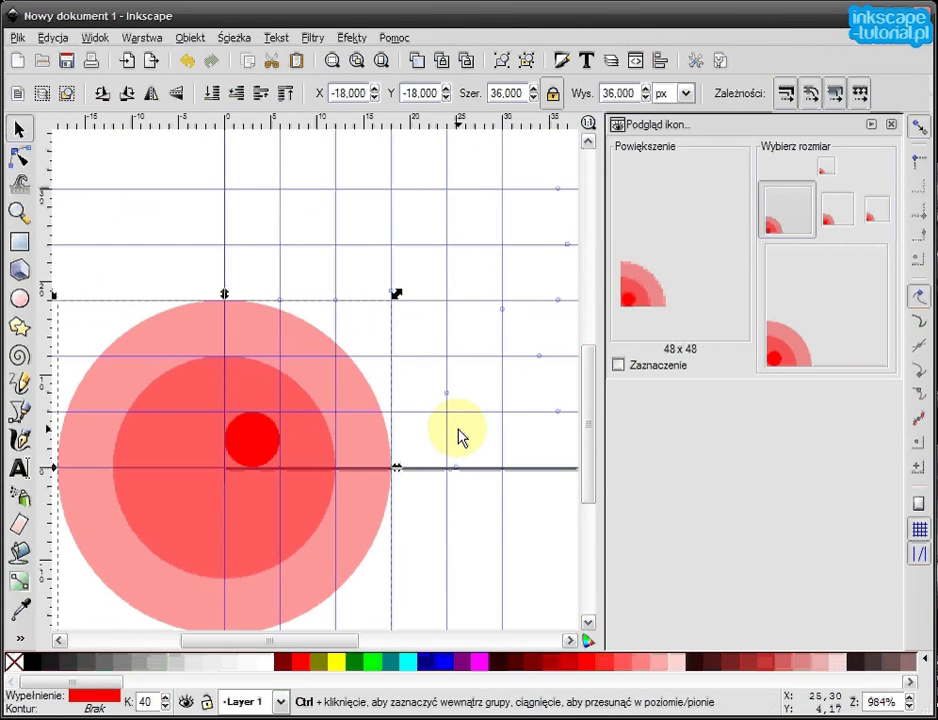
pyautogui.hotkey('ctrl', 'd')
pyautogui.hscroll(2, 356, 287)
pyautogui.scroll(1, 360, 292)
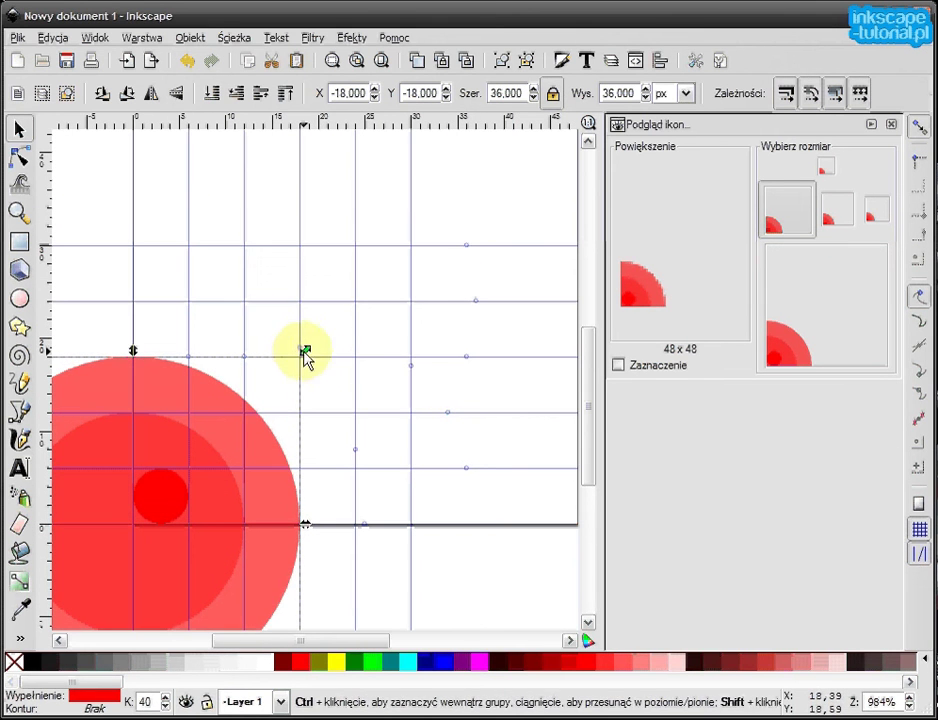
pyautogui.moveTo(305, 351); pyautogui.dragTo(406, 308)
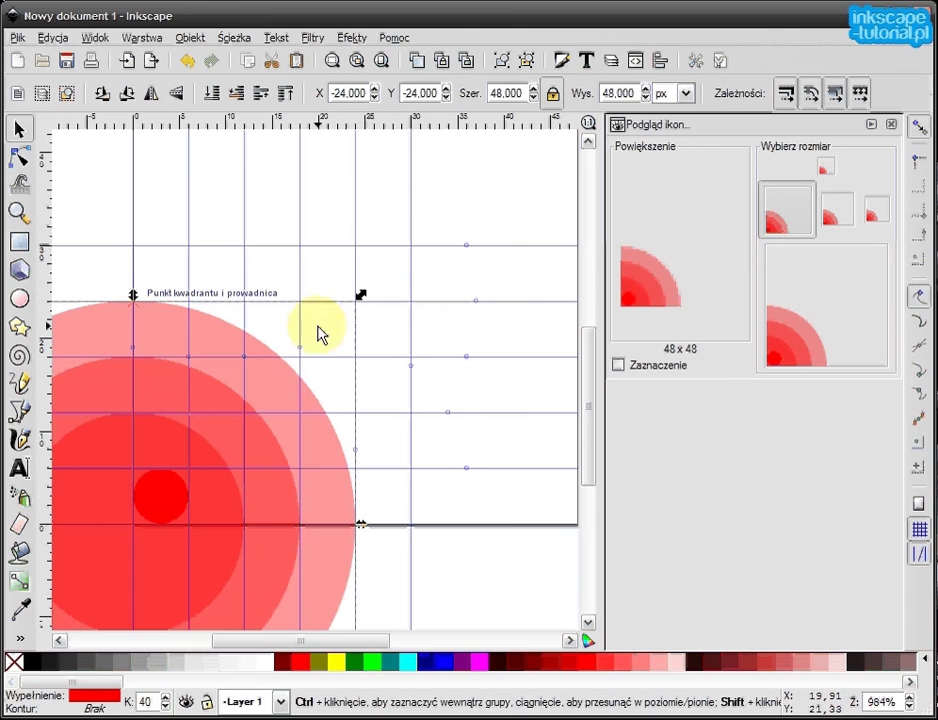
# Step: Duplicate the 48 px circle and scale the copy about its centre to 60 x 60 px, snapped to the guides
pyautogui.hscroll(-1, 408, 463)
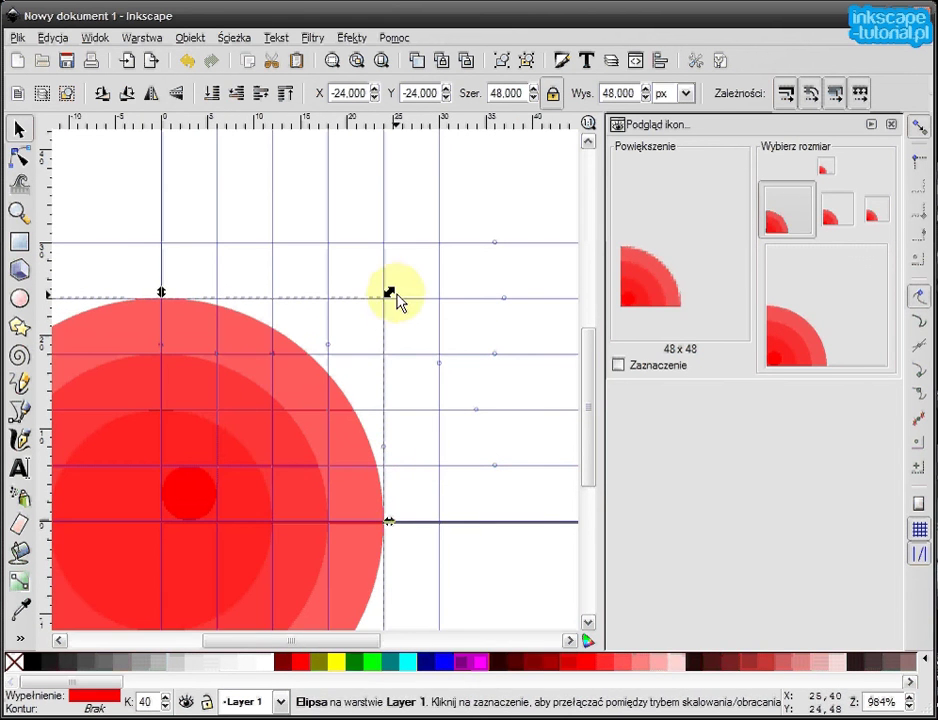
pyautogui.moveTo(391, 293); pyautogui.dragTo(447, 243)
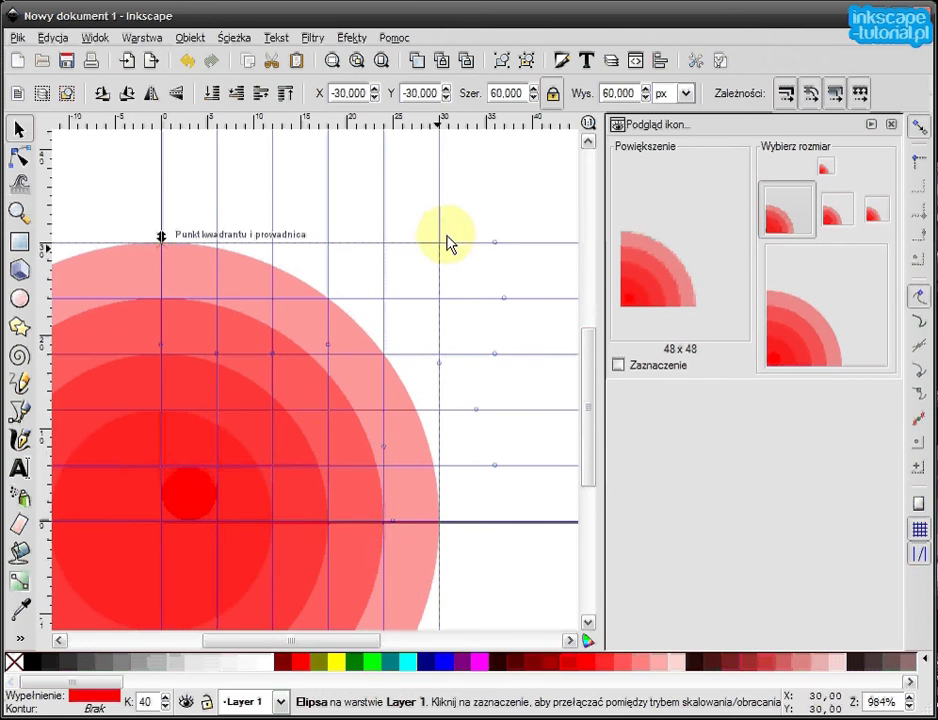
pyautogui.hscroll(-6, 490, 400)
pyautogui.hscroll(3, 300, 470)
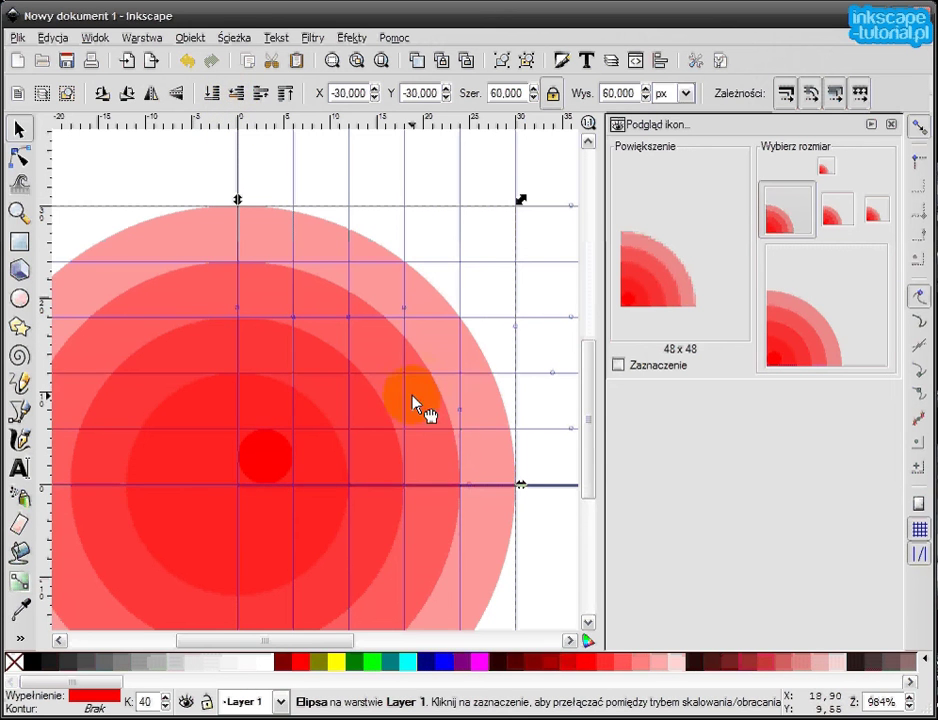
# Step: Subtract the 48 px circle from the 60 px circle with the Difference operation to form the outer ring
pyautogui.click(413, 400)
pyautogui.click(496, 392)
pyautogui.click(445, 405)
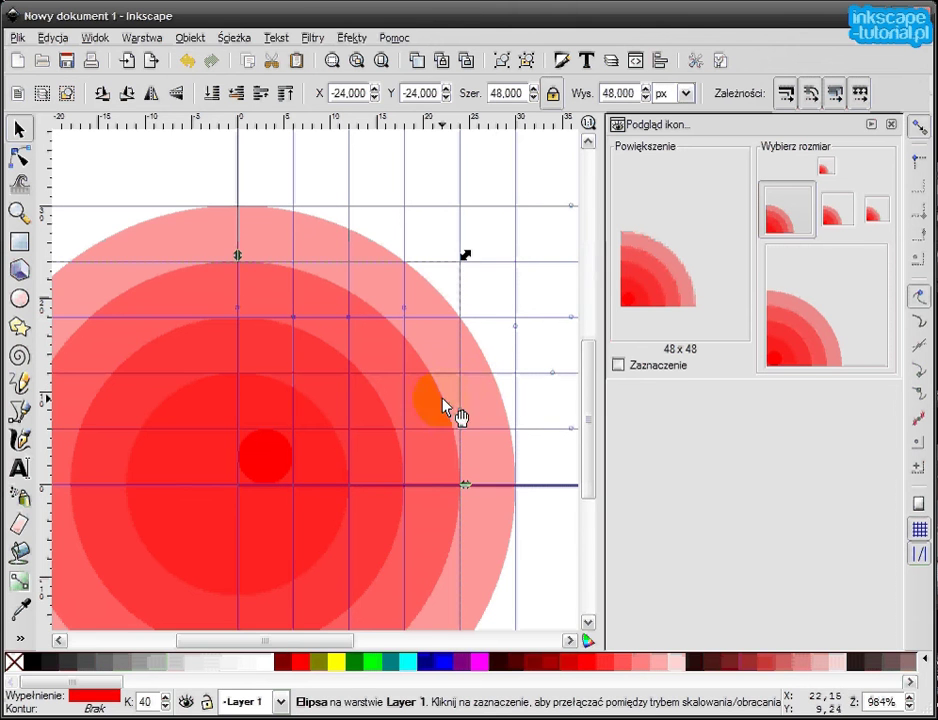
pyautogui.click(492, 398)
pyautogui.click(440, 500)
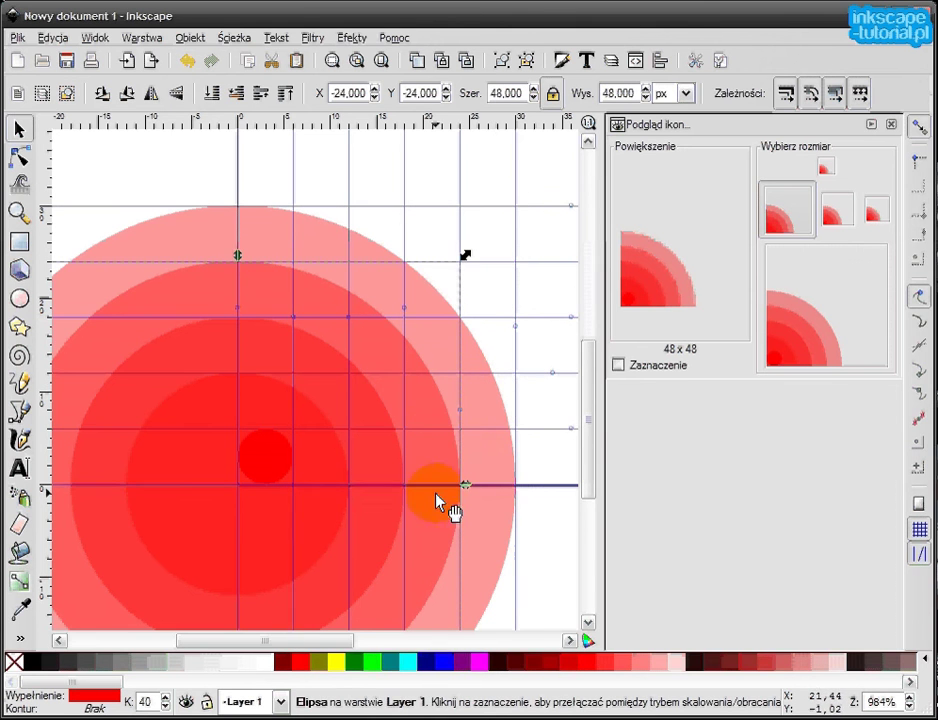
pyautogui.keyDown('shift'); pyautogui.click(482, 473); pyautogui.keyUp('shift')
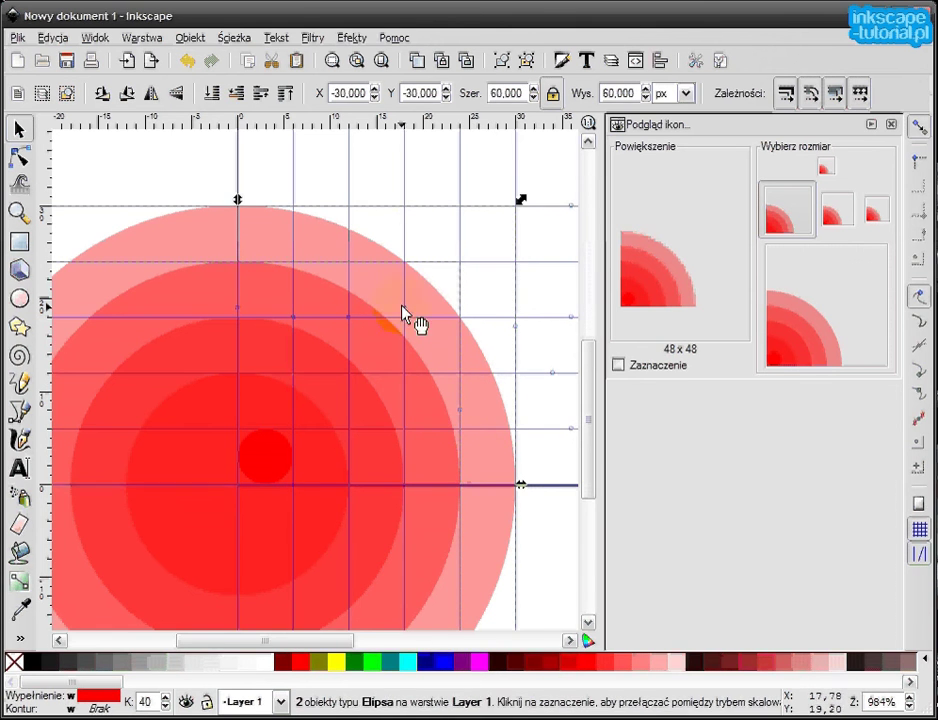
pyautogui.click(234, 37)
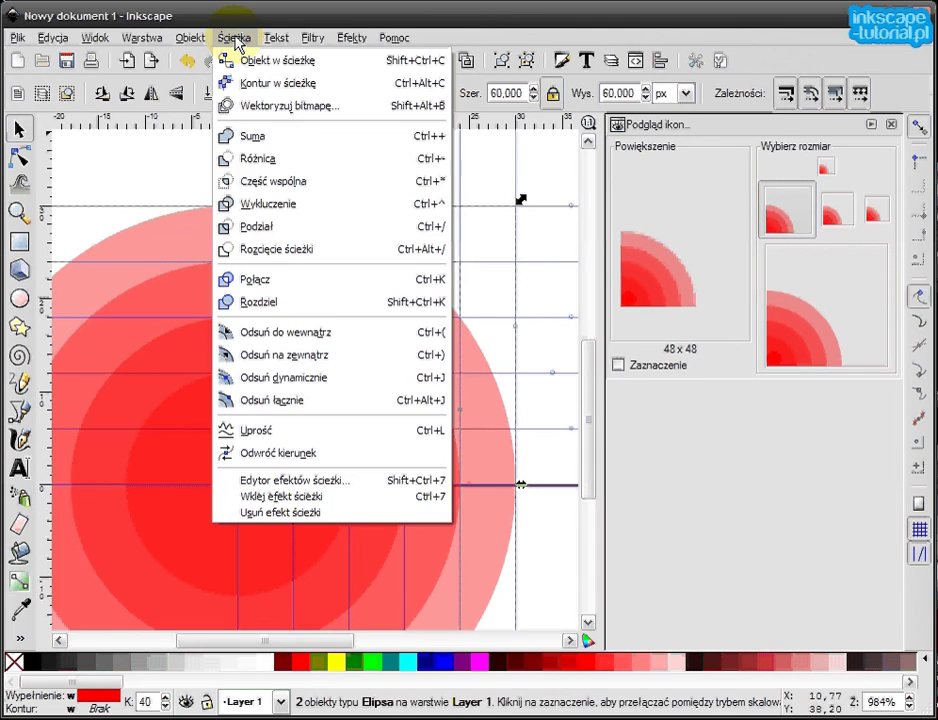
pyautogui.click(262, 165)
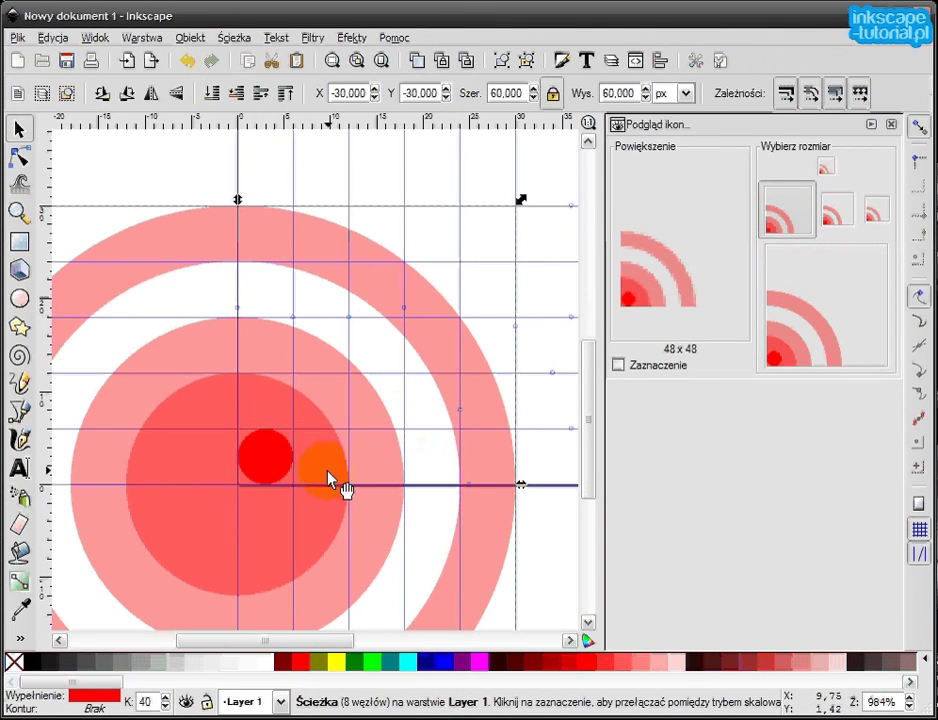
# Step: Subtract the 24 px circle from the 36 px circle with the Difference operation to form the inner ring
pyautogui.click(366, 471)
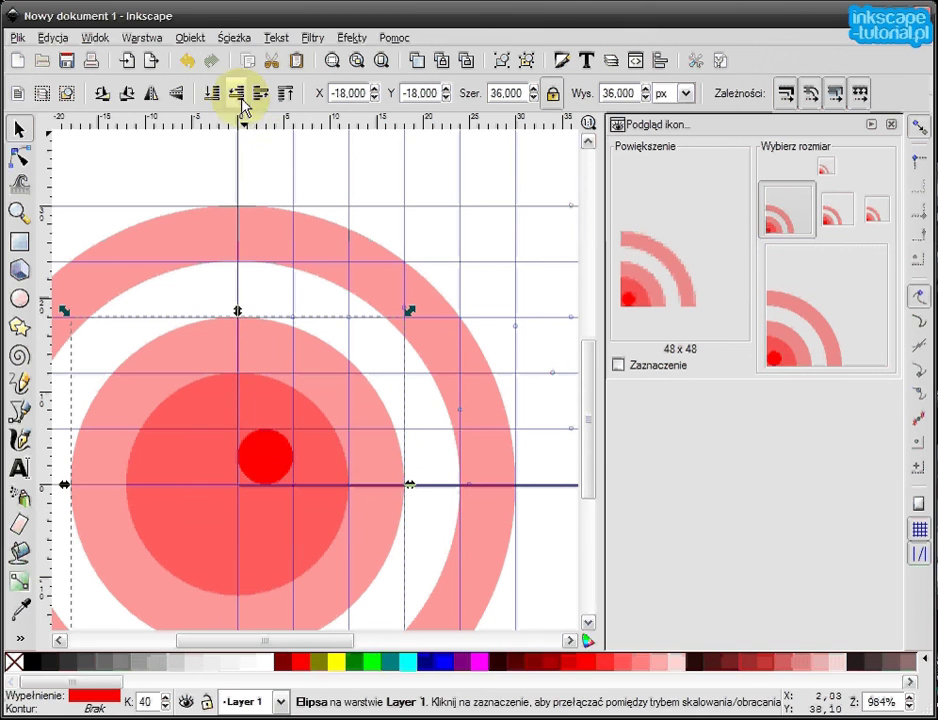
pyautogui.click(318, 460)
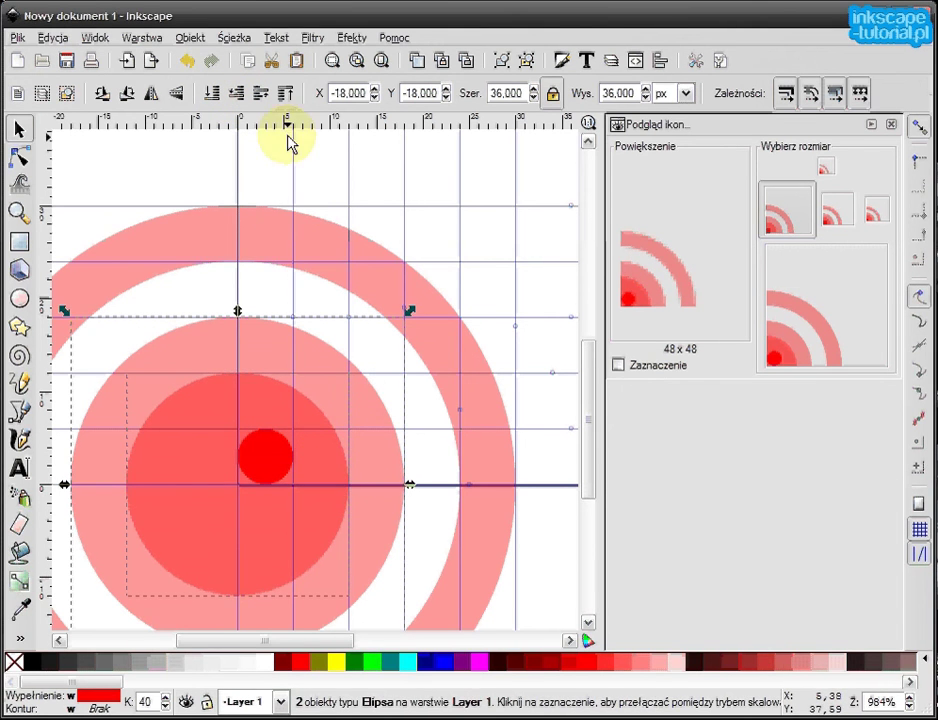
pyautogui.click(236, 37)
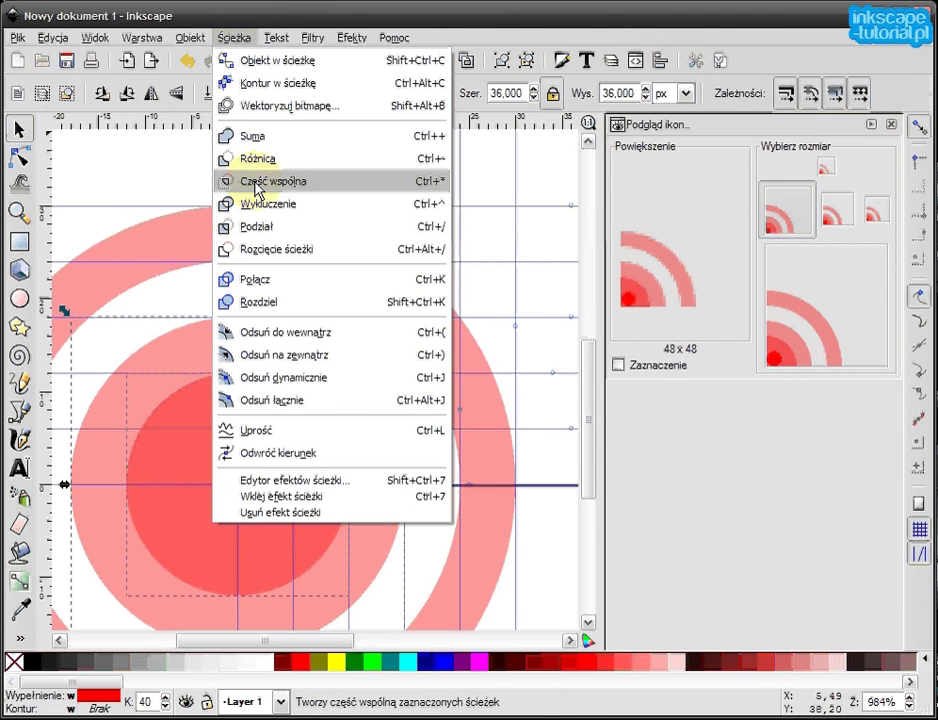
pyautogui.click(274, 160)
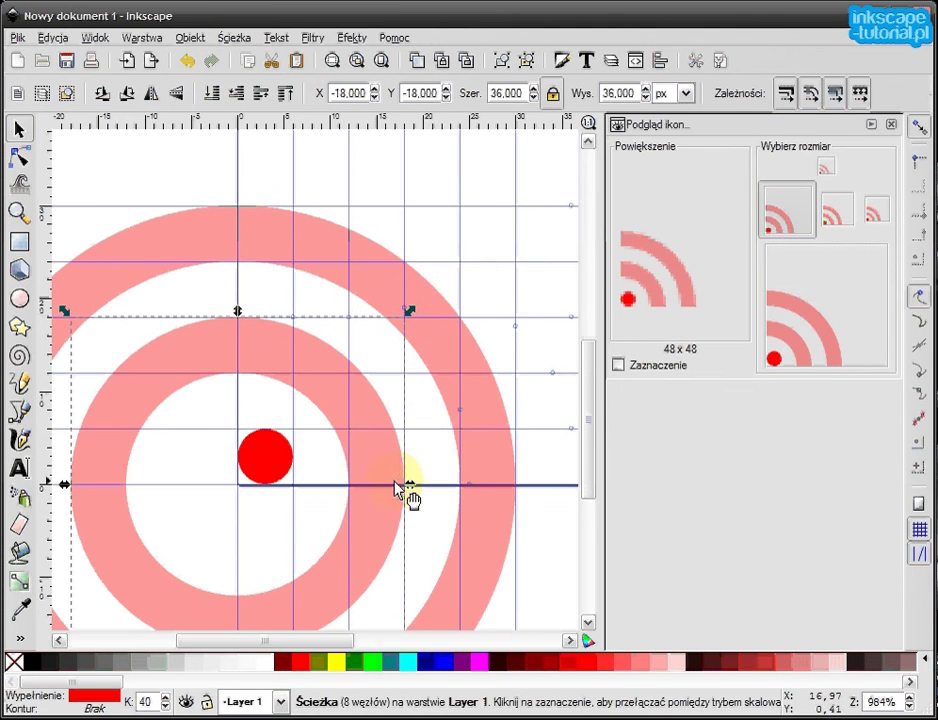
# Step: Try applying the Difference operation to the inner and outer rings together
pyautogui.keyDown('ctrl'); pyautogui.scroll(-3, 450, 494); pyautogui.keyUp('ctrl')
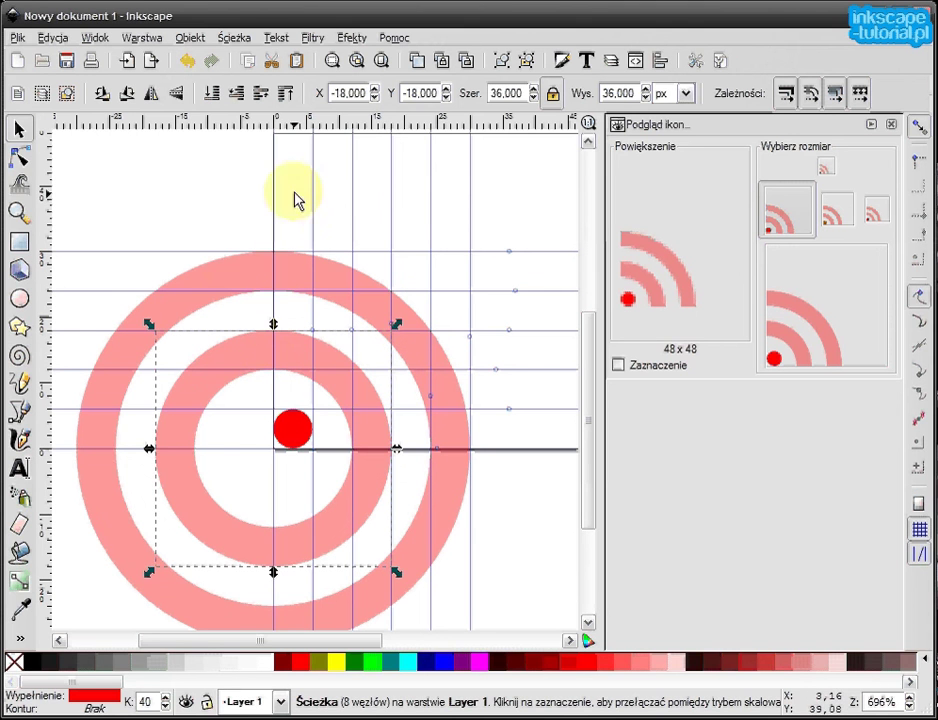
pyautogui.click(236, 268)
pyautogui.click(225, 375)
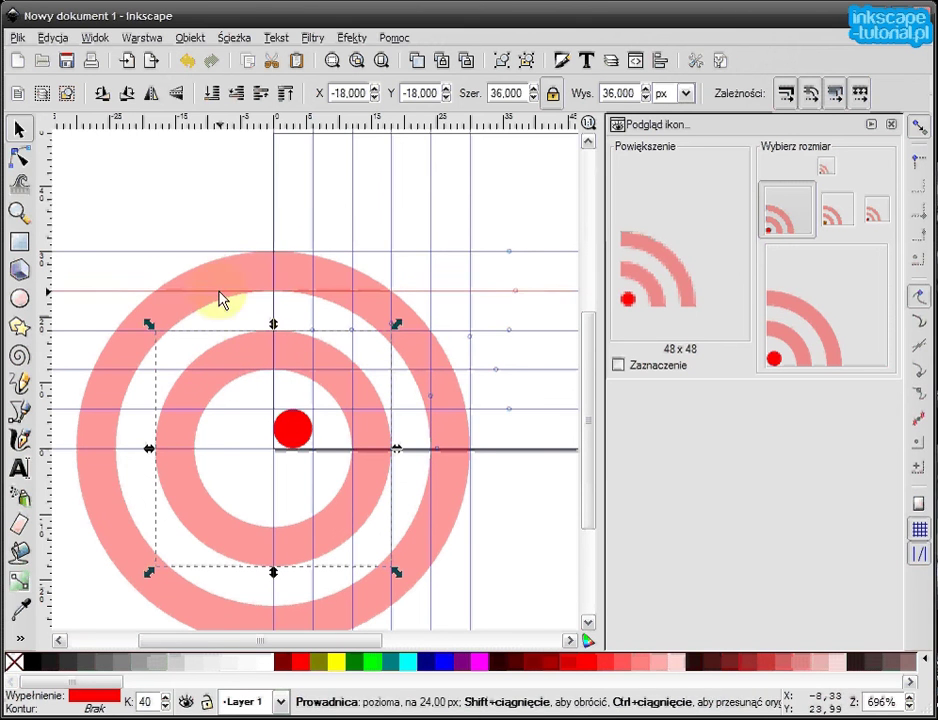
pyautogui.keyDown('shift'); pyautogui.click(209, 272); pyautogui.keyUp('shift')
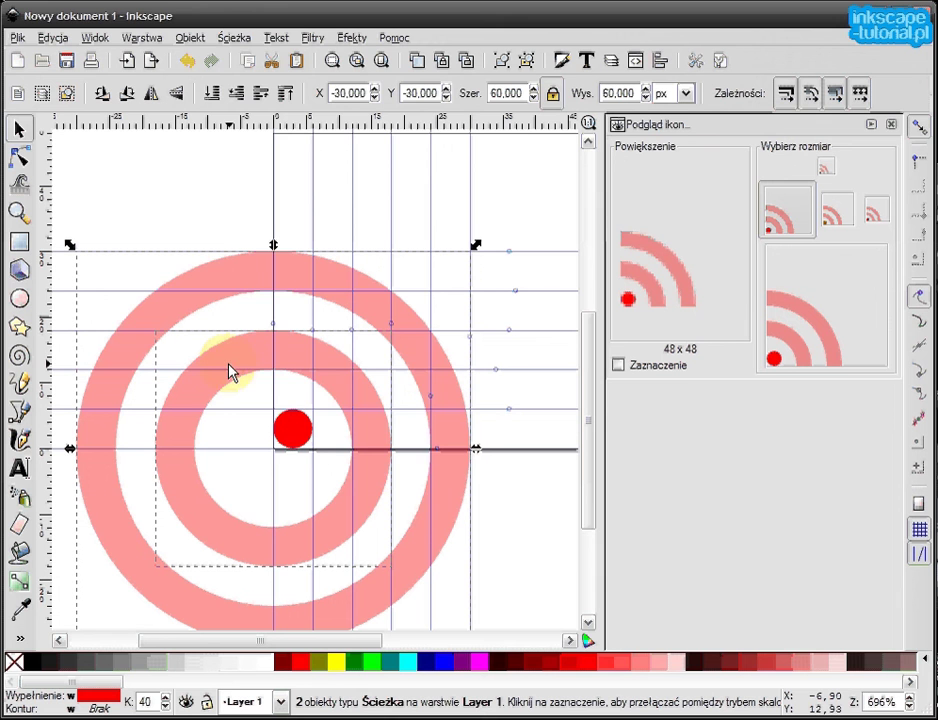
pyautogui.click(231, 38)
pyautogui.click(226, 40)
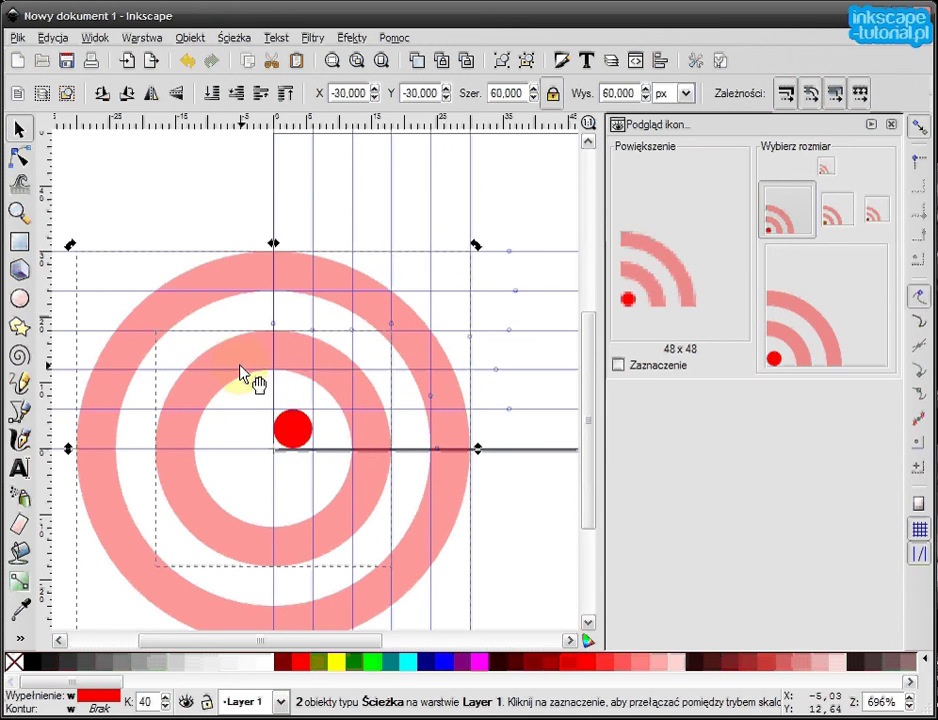
pyautogui.click(245, 230)
pyautogui.hotkey('ctrl', 'a')
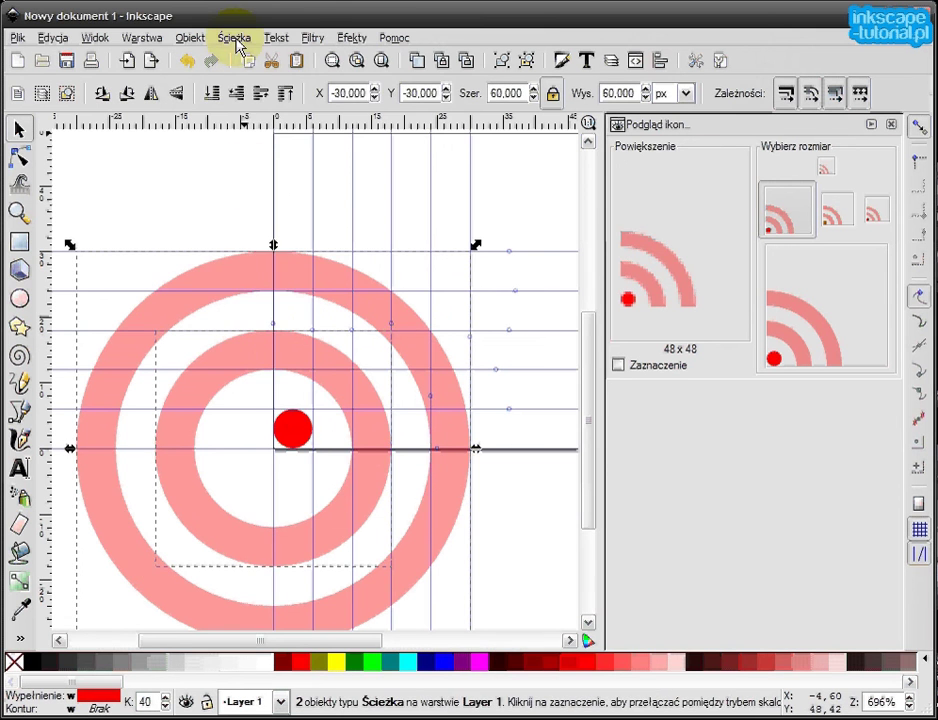
pyautogui.click(235, 39)
pyautogui.click(260, 159)
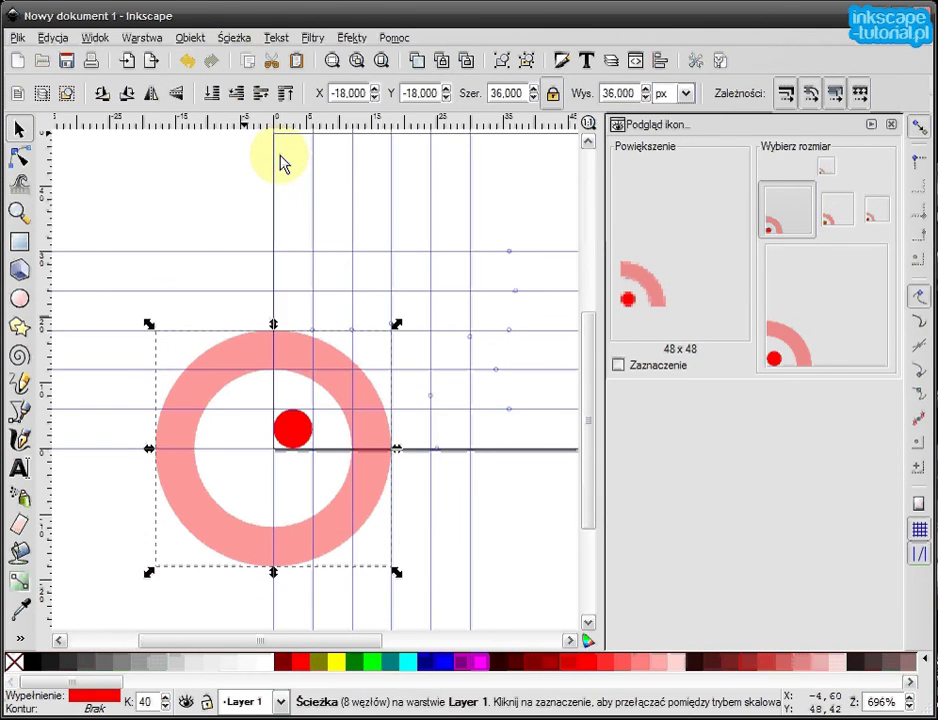
# Step: Undo the difference between the rings and merge the inner and outer rings into a single path
pyautogui.click(201, 176)
pyautogui.click(251, 341)
pyautogui.keyDown('shift'); pyautogui.click(244, 264); pyautogui.keyUp('shift')
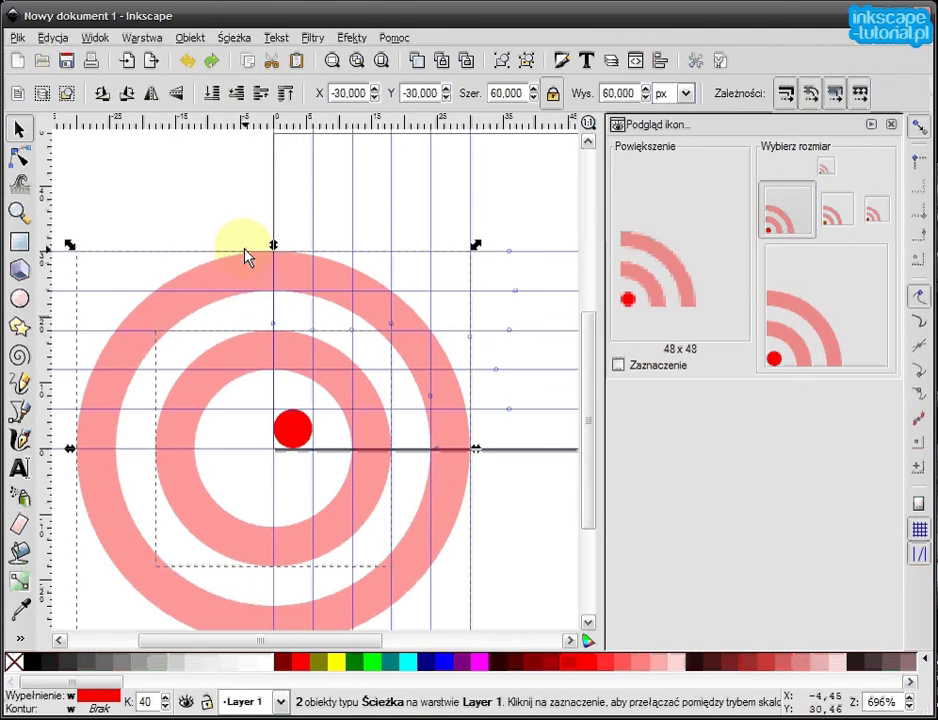
pyautogui.click(243, 375)
pyautogui.click(242, 343)
pyautogui.keyDown('shift'); pyautogui.click(245, 266); pyautogui.keyUp('shift')
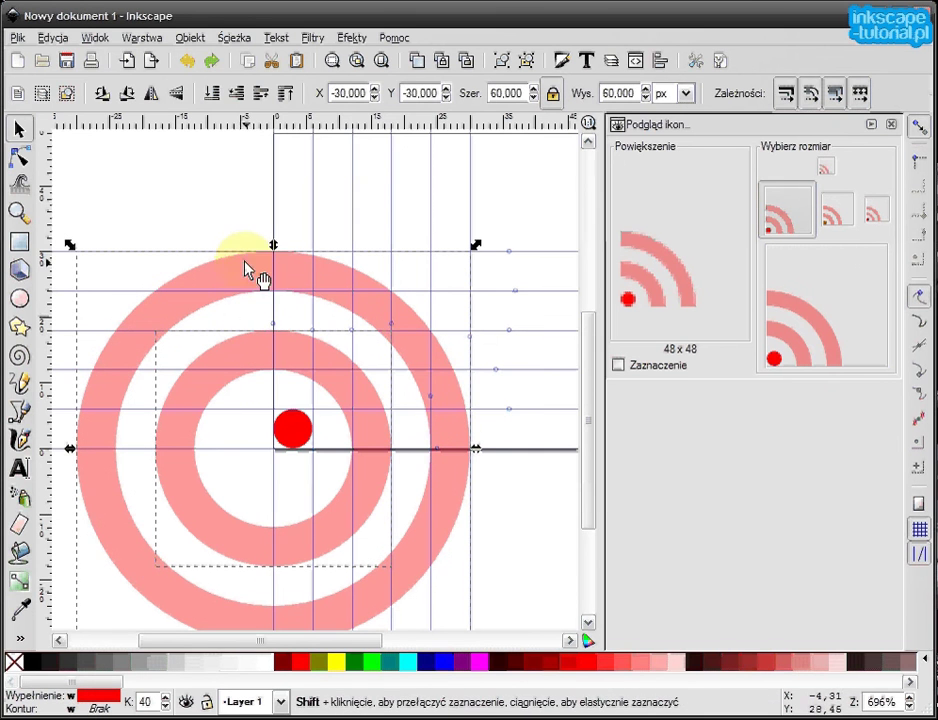
pyautogui.click(235, 38)
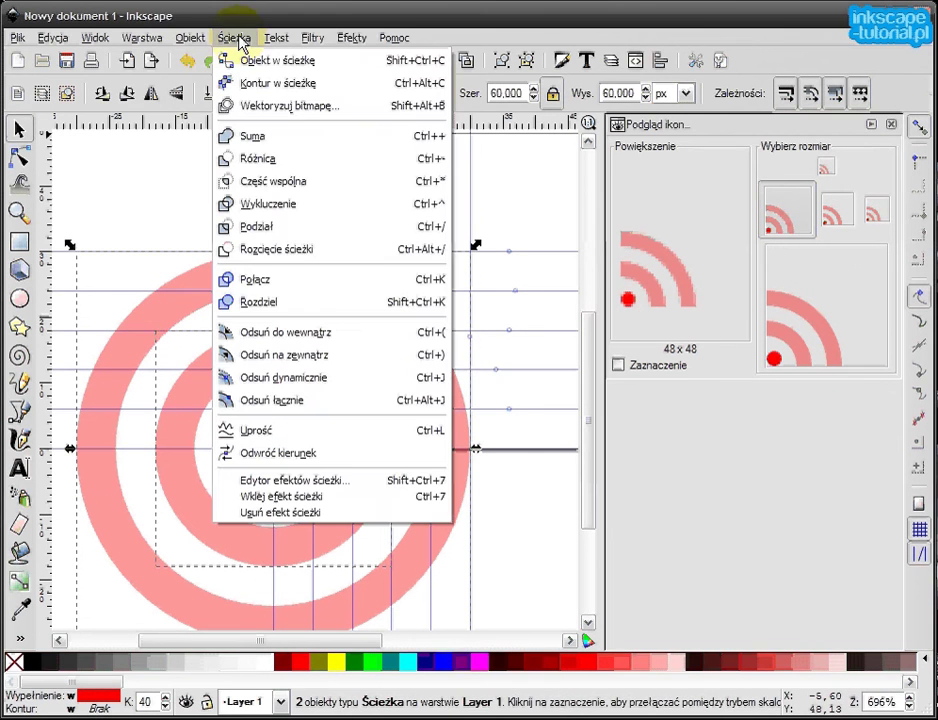
pyautogui.click(262, 159)
pyautogui.click(20, 160)
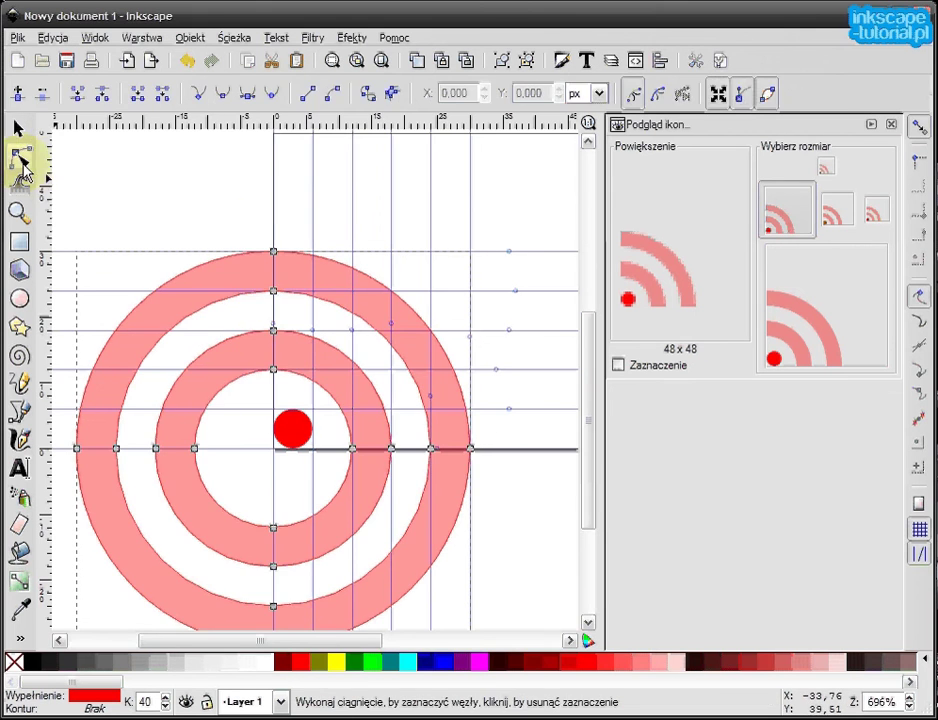
pyautogui.click(18, 128)
# Step: Draw a rectangle about 44.5 x 42.1 px from the page's lower-left corner, covering the rings' upper-right quarter
pyautogui.scroll(1, 340, 340)
pyautogui.hscroll(2, 340, 340)
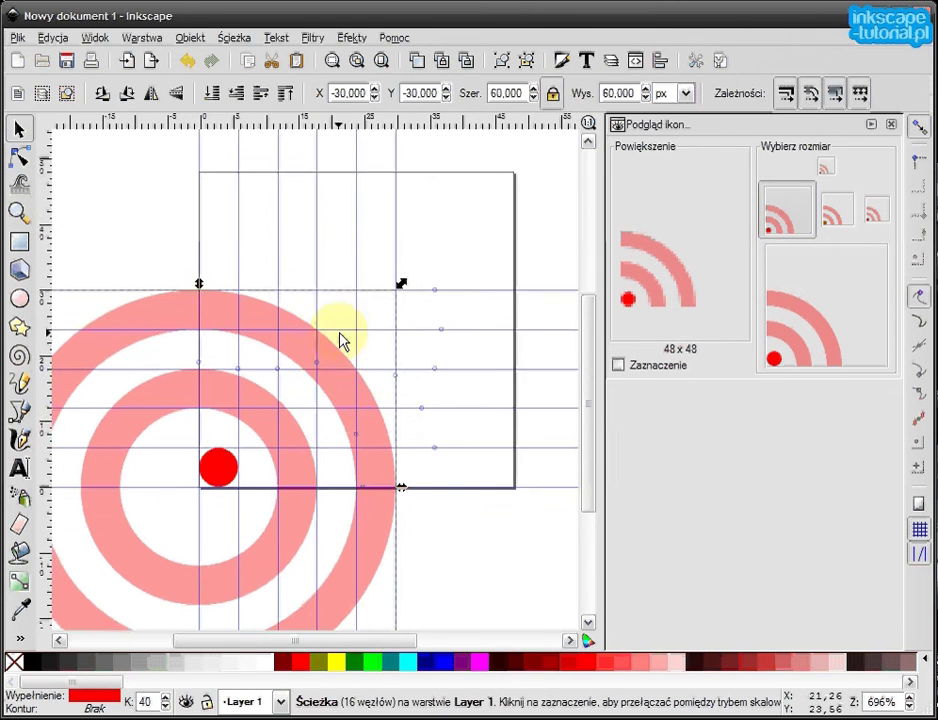
pyautogui.click(19, 241)
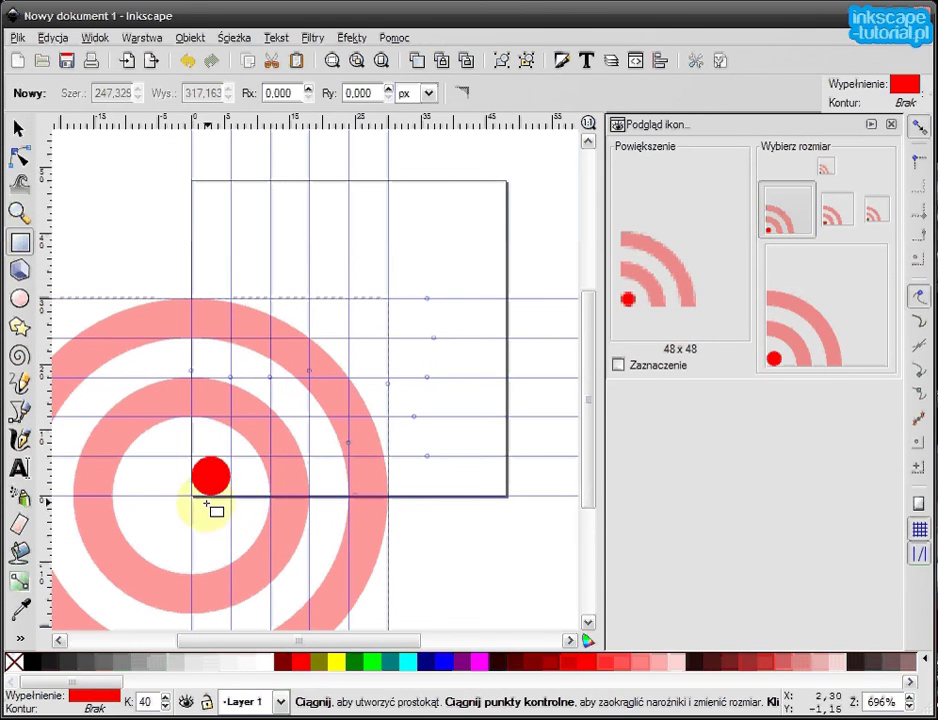
pyautogui.moveTo(195, 496); pyautogui.dragTo(445, 233)
pyautogui.moveTo(492, 190)
pyautogui.mouseDown()
pyautogui.moveTo(449, 185)
pyautogui.moveTo(436, 206)
pyautogui.moveTo(461, 200)
pyautogui.moveTo(484, 219)
pyautogui.mouseUp()
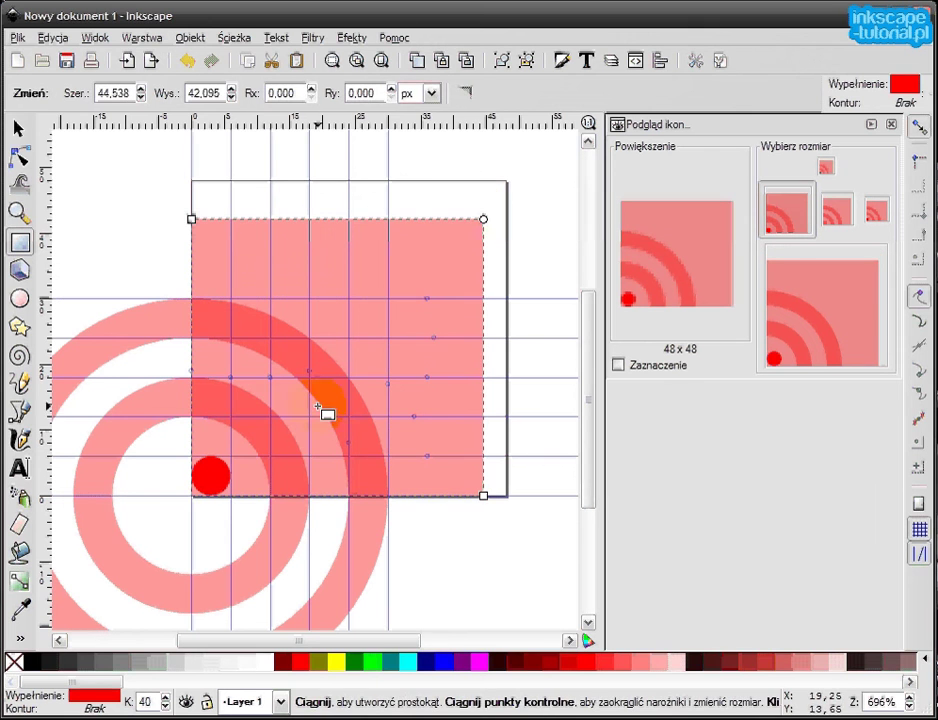
# Step: Intersect the merged rings with the rectangle to leave only the upper-right quarter of each ring
pyautogui.click(18, 128)
pyautogui.moveTo(358, 485); pyautogui.dragTo(398, 438)
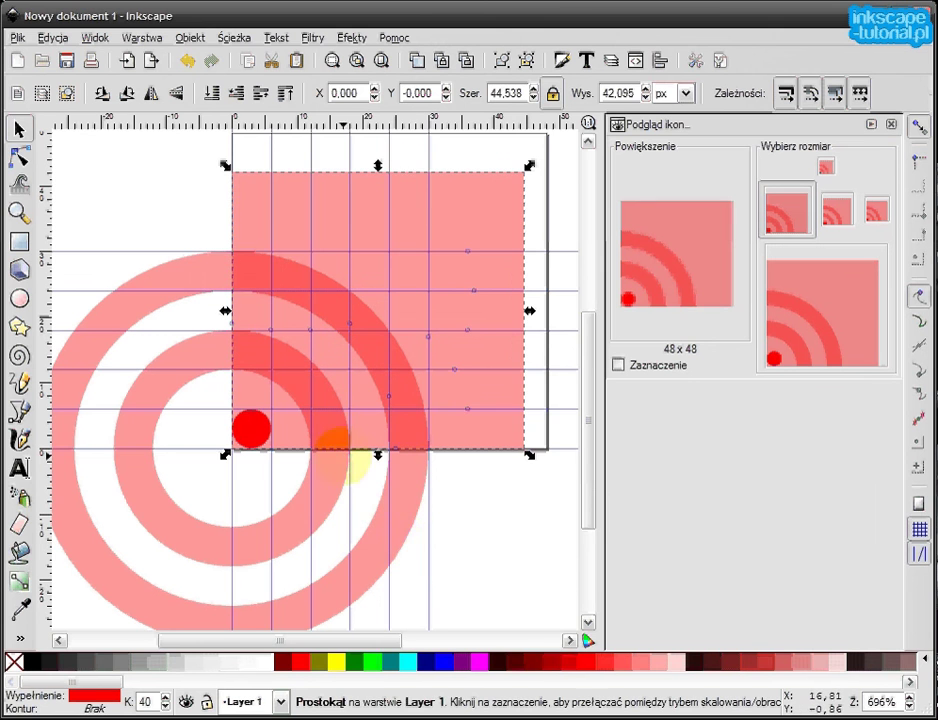
pyautogui.click(412, 527)
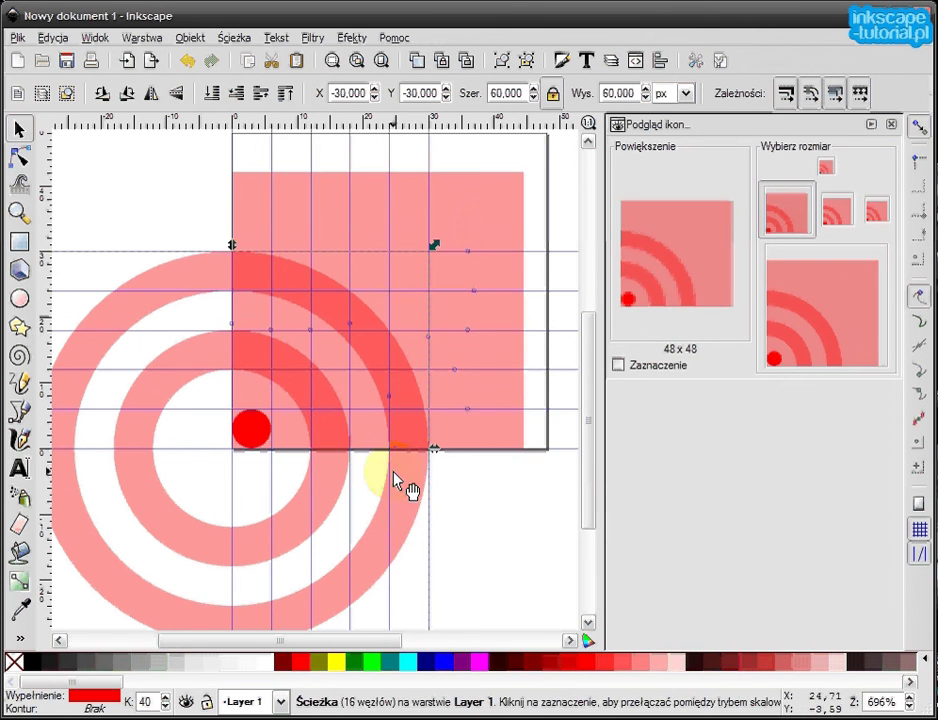
pyautogui.keyDown('shift'); pyautogui.click(493, 228); pyautogui.keyUp('shift')
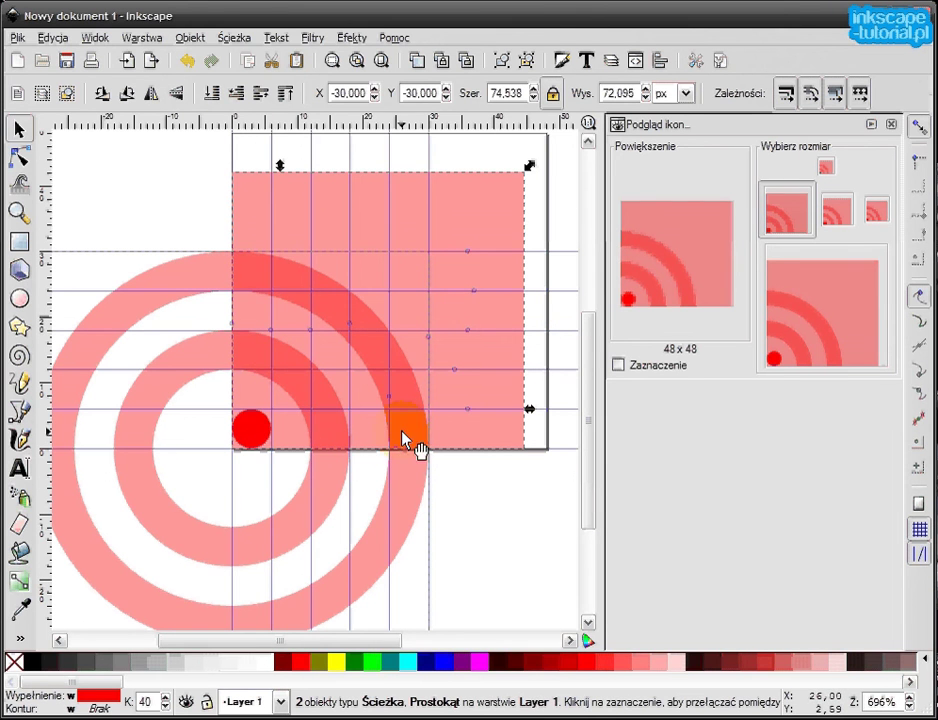
pyautogui.click(240, 40)
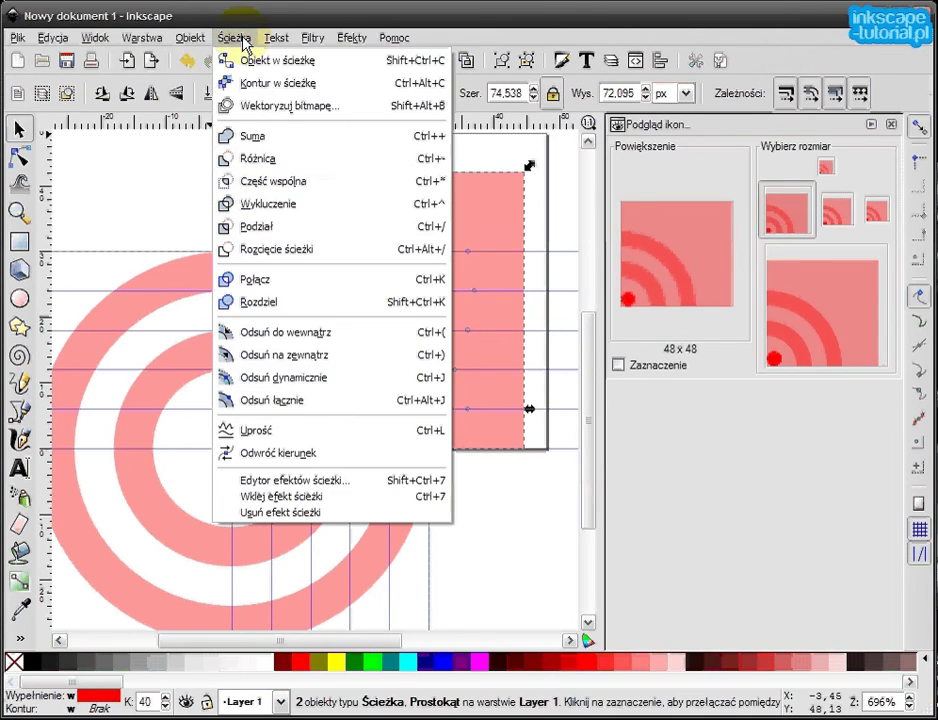
pyautogui.click(255, 183)
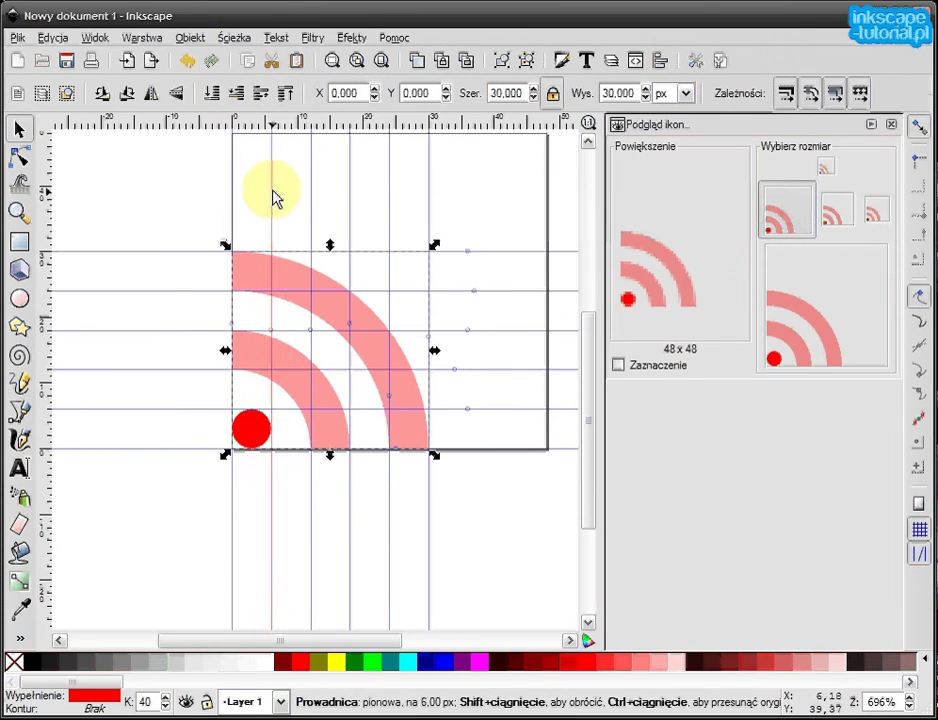
# Step: Unite the red dot with the two quarter rings into a single path
pyautogui.keyDown('shift'); pyautogui.click(270, 450); pyautogui.keyUp('shift')
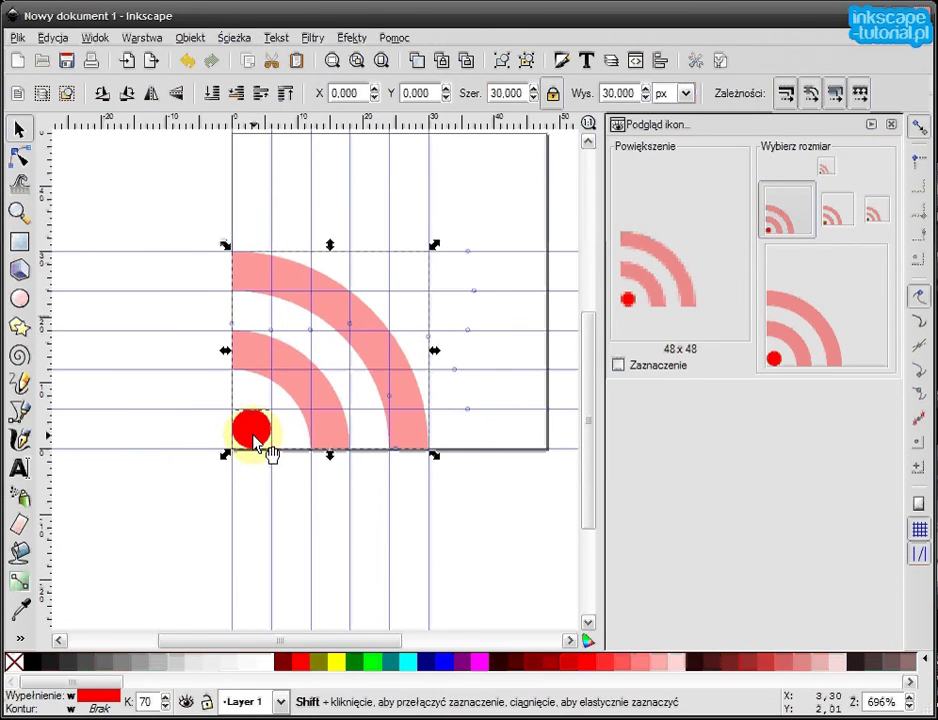
pyautogui.click(236, 39)
pyautogui.click(248, 138)
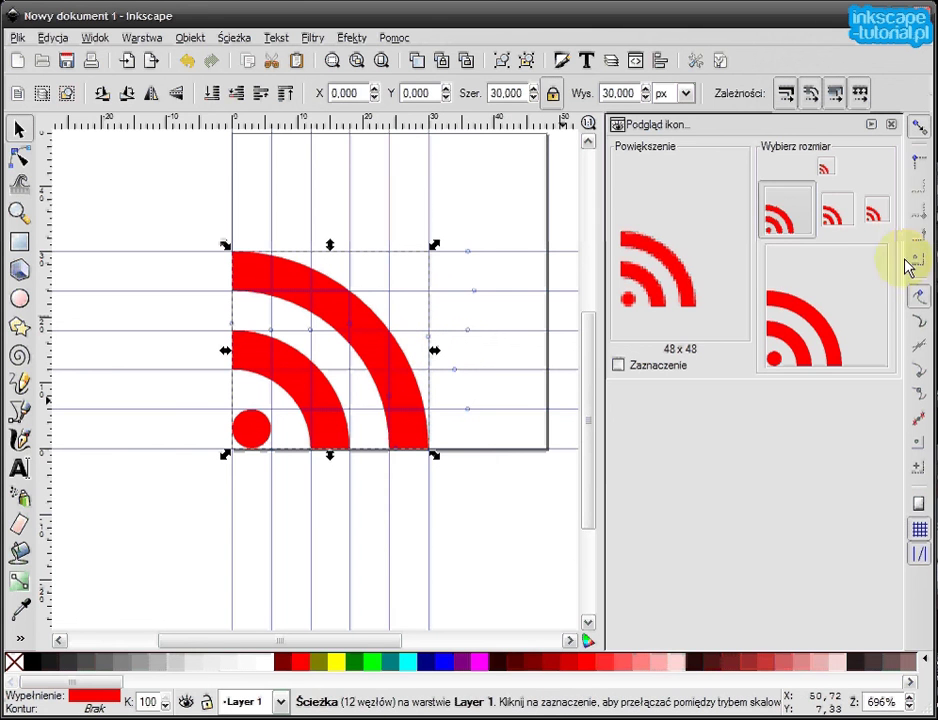
# Step: Compare the icon previews at the smaller sizes, including 24 x 24, and return to the 48 x 48 preview
pyautogui.click(836, 214)
pyautogui.click(876, 220)
pyautogui.click(795, 225)
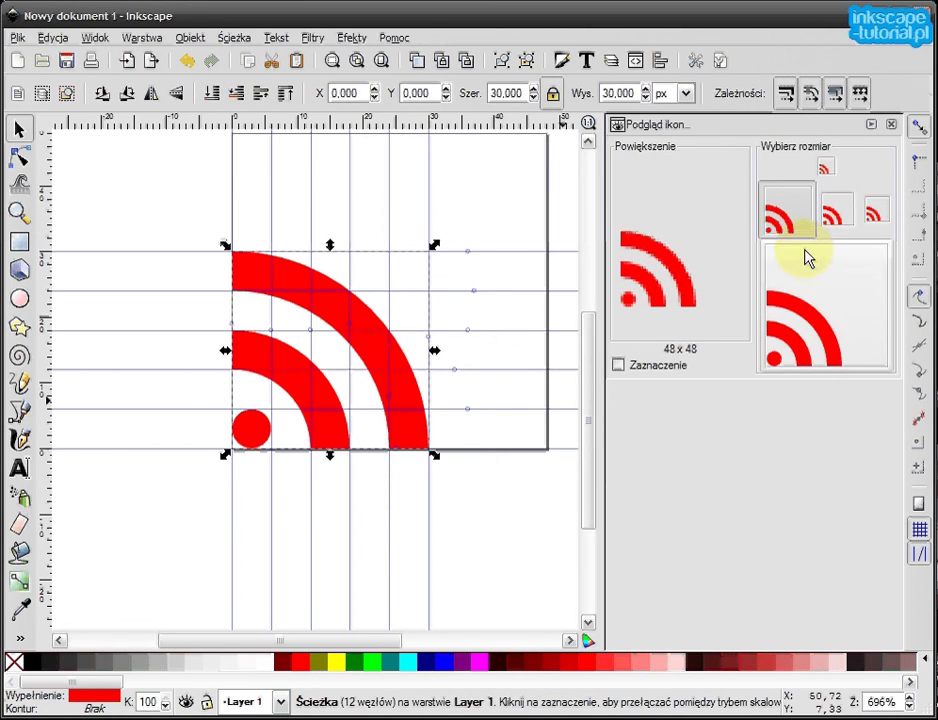
pyautogui.click(836, 220)
pyautogui.click(877, 215)
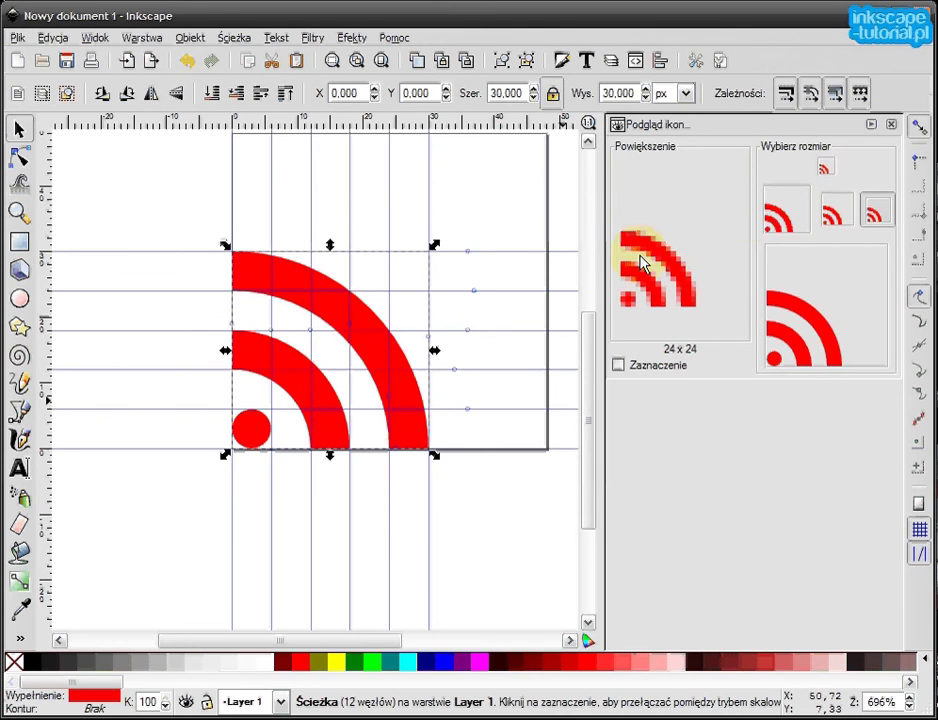
pyautogui.click(782, 222)
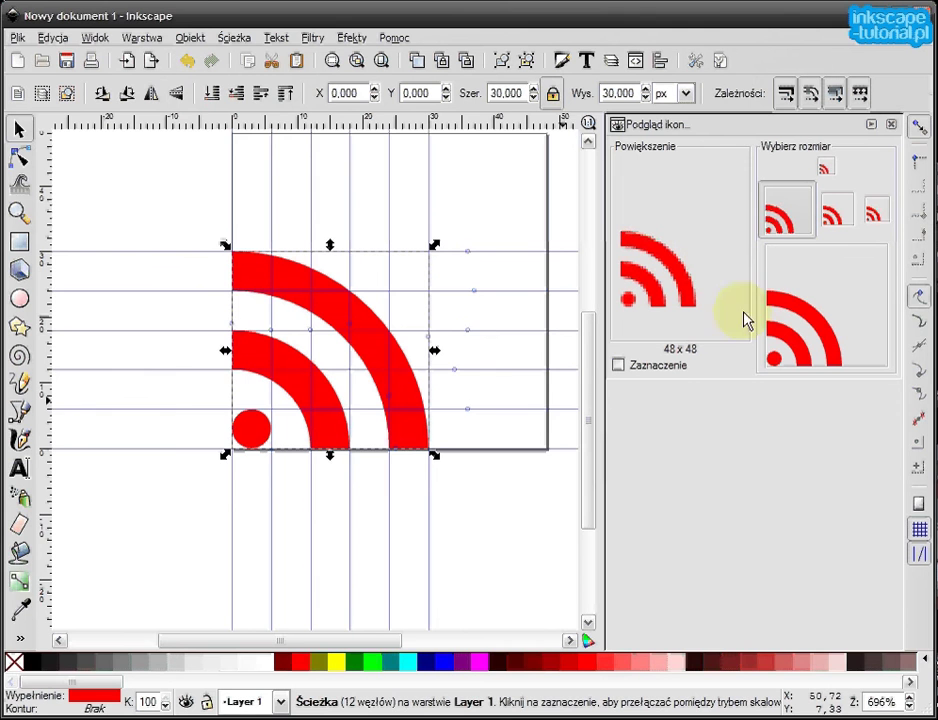
# Step: Hide the guides and fit the page in the canvas view
pyautogui.scroll(1, 429, 245)
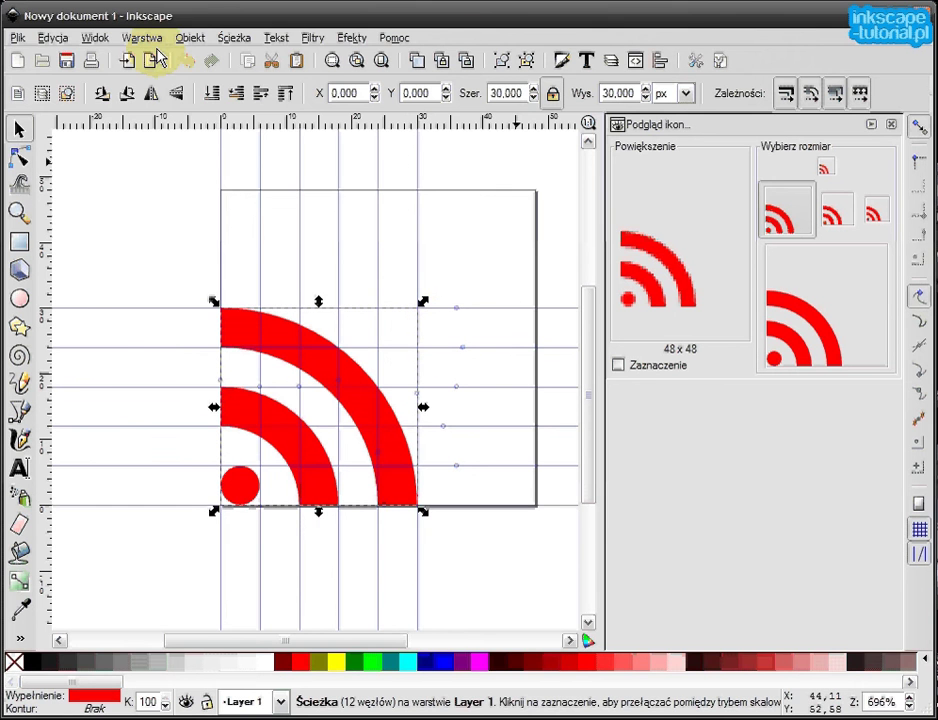
pyautogui.click(93, 40)
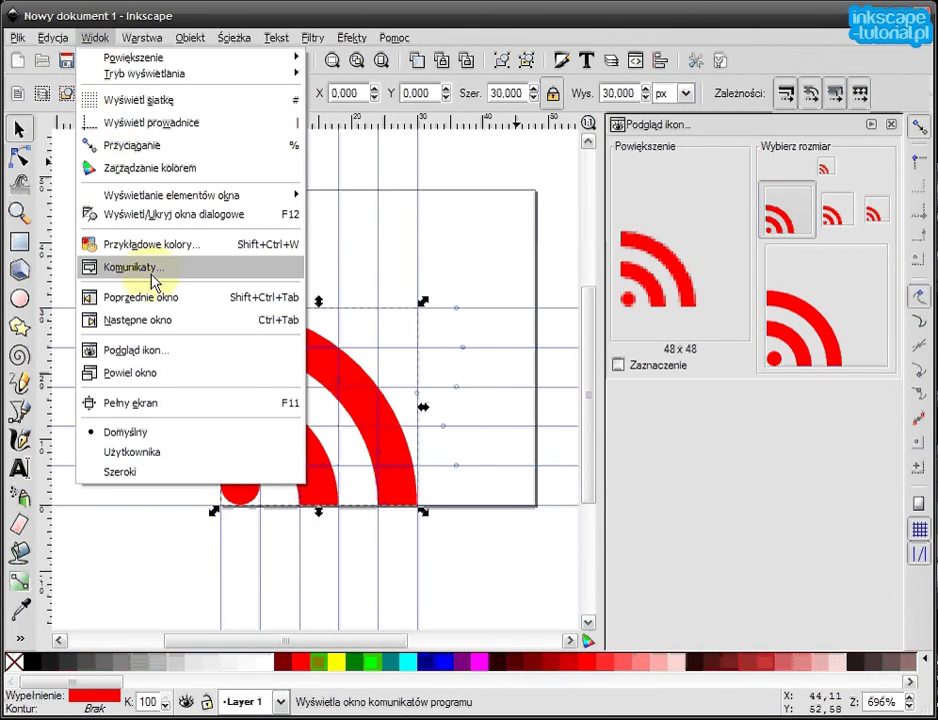
pyautogui.moveTo(192, 76)
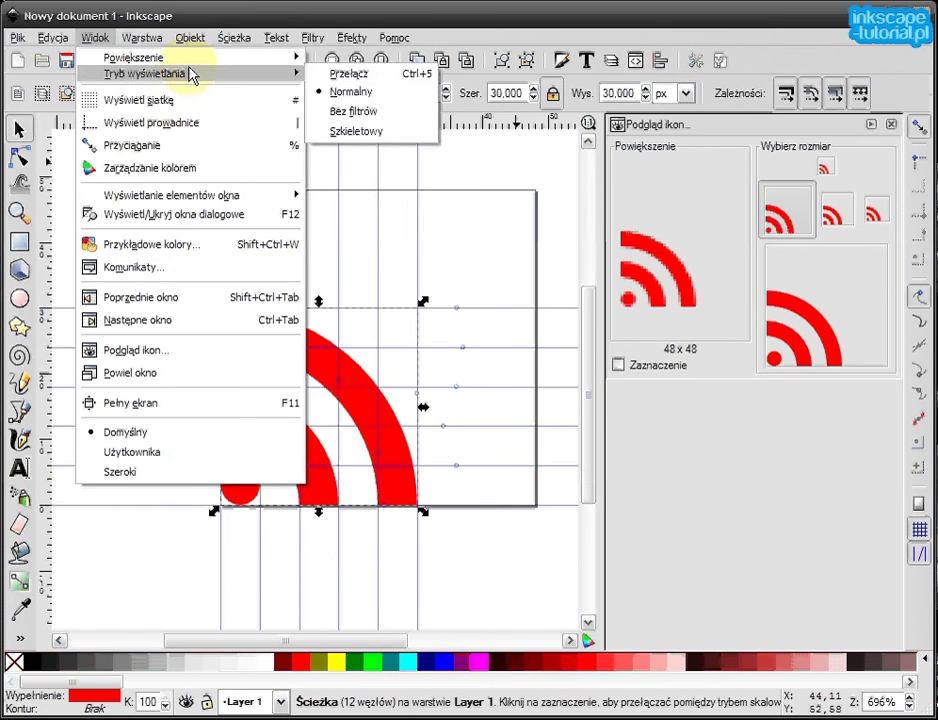
pyautogui.click(190, 123)
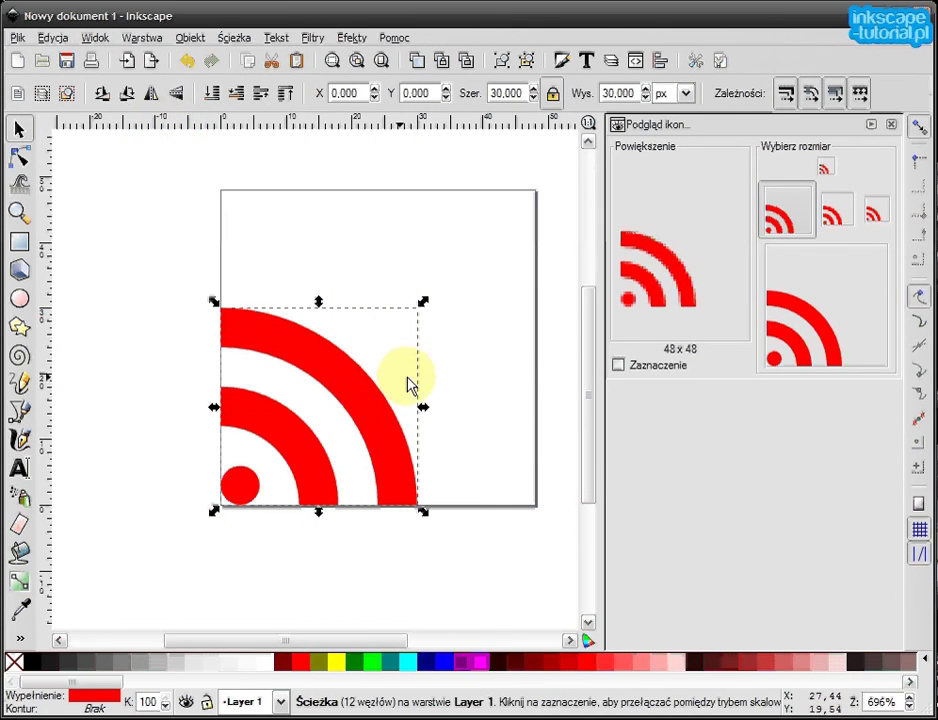
pyautogui.press('5')
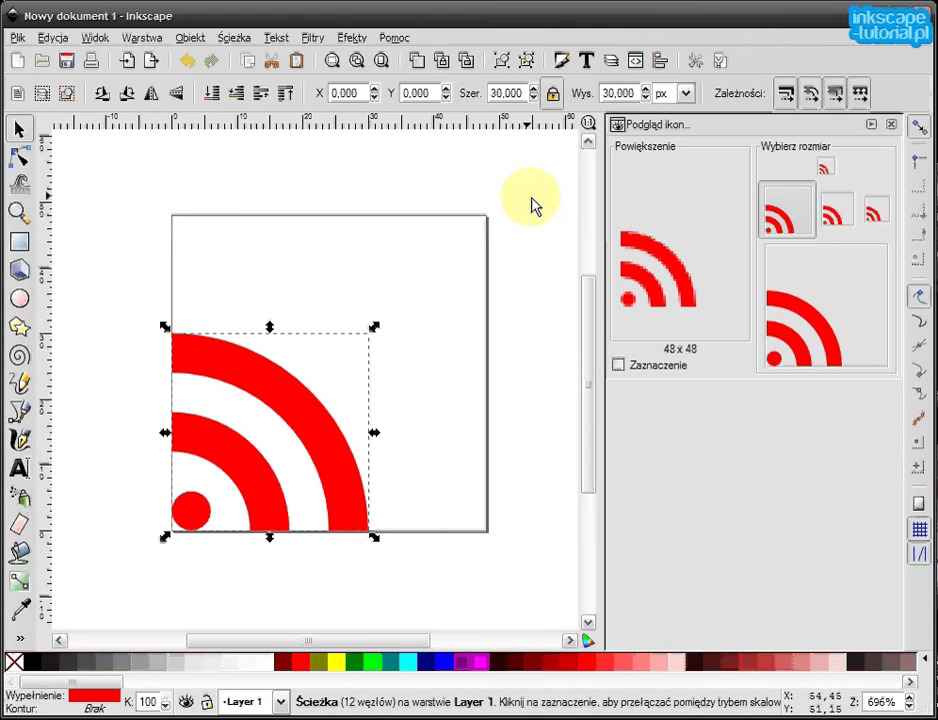
# Step: Center the RSS symbol horizontally and vertically relative to the page (Strona), and deselect it
pyautogui.click(662, 62)
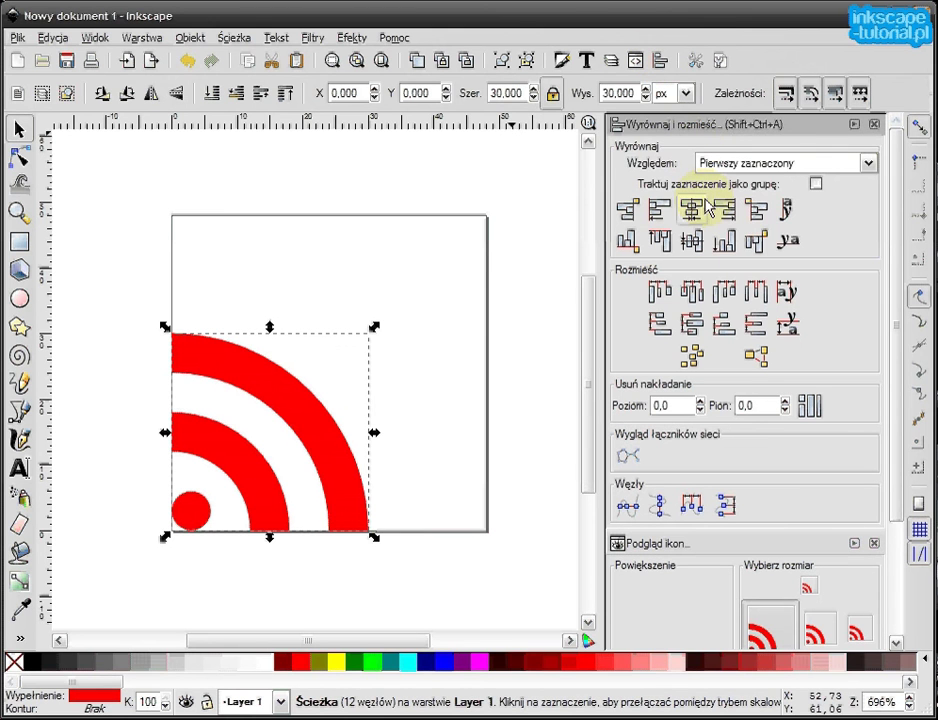
pyautogui.click(752, 163)
pyautogui.click(745, 263)
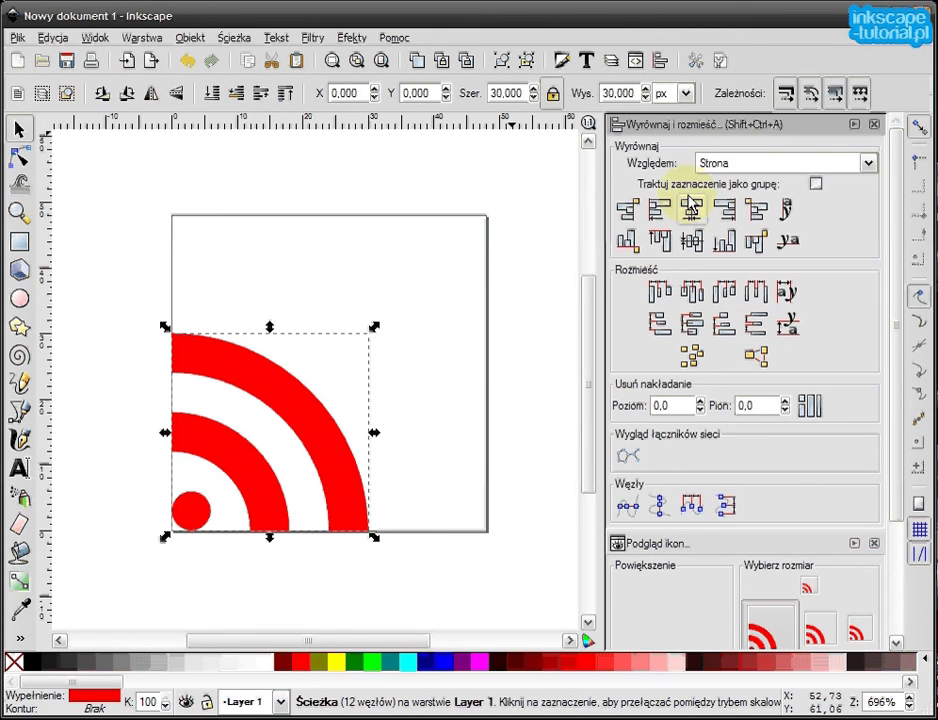
pyautogui.click(692, 208)
pyautogui.click(700, 238)
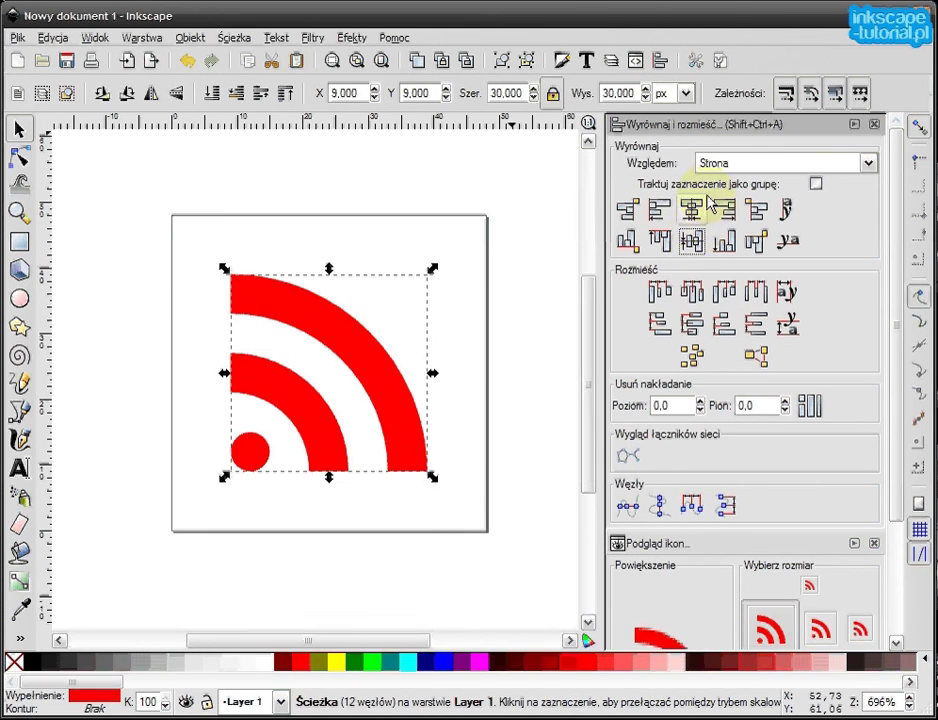
pyautogui.click(505, 312)
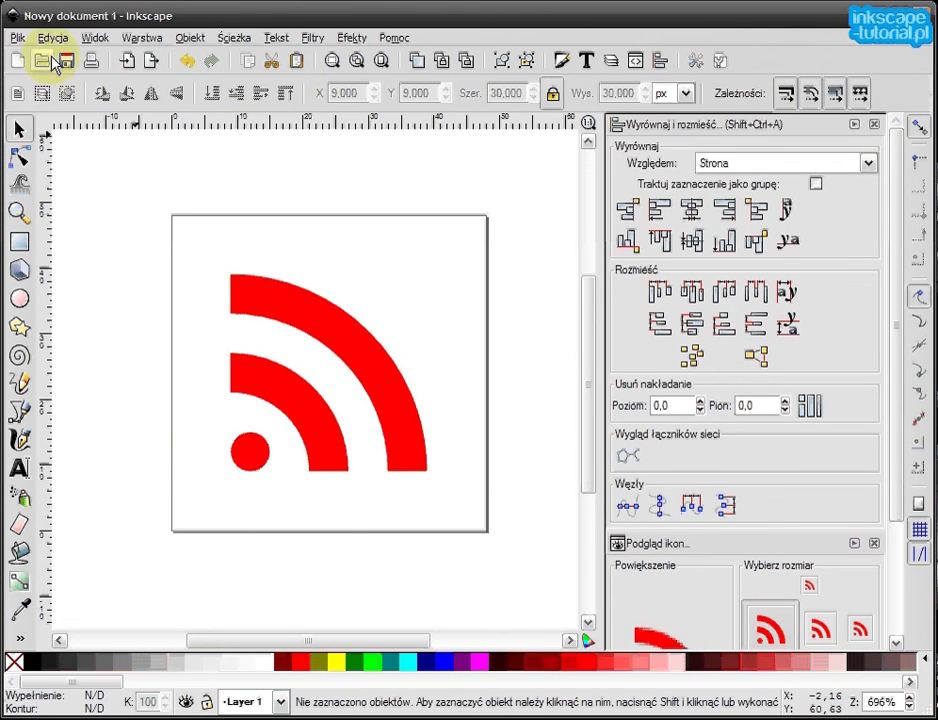
# Step: Show the grid and examine how the outer ring's edges line up with the grid lines
pyautogui.click(95, 38)
pyautogui.click(110, 99)
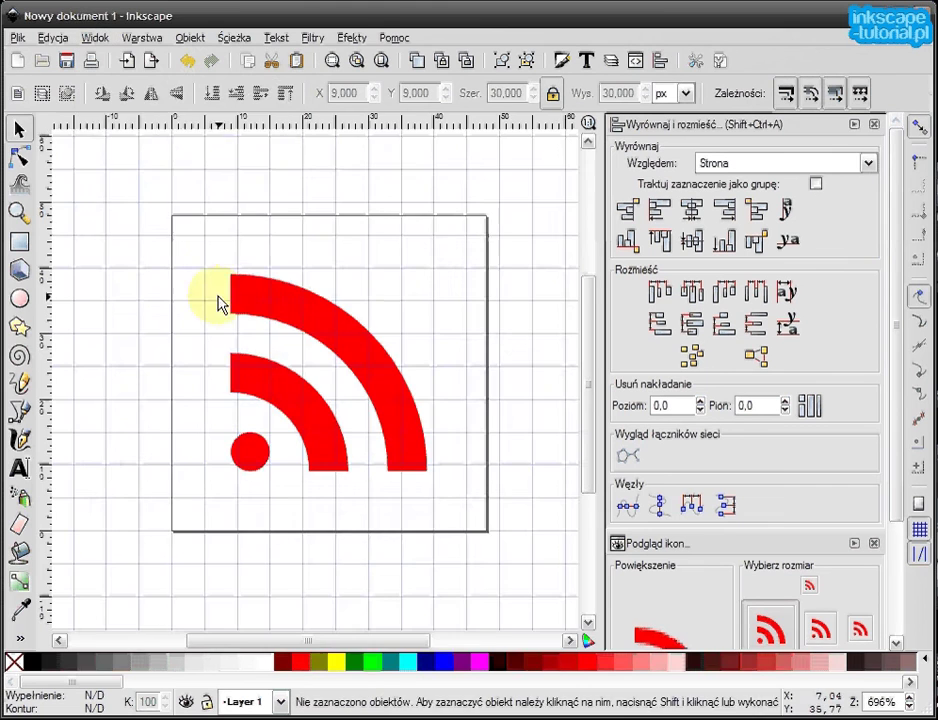
pyautogui.scroll(2, 215, 300)
pyautogui.scroll(3, 212, 293)
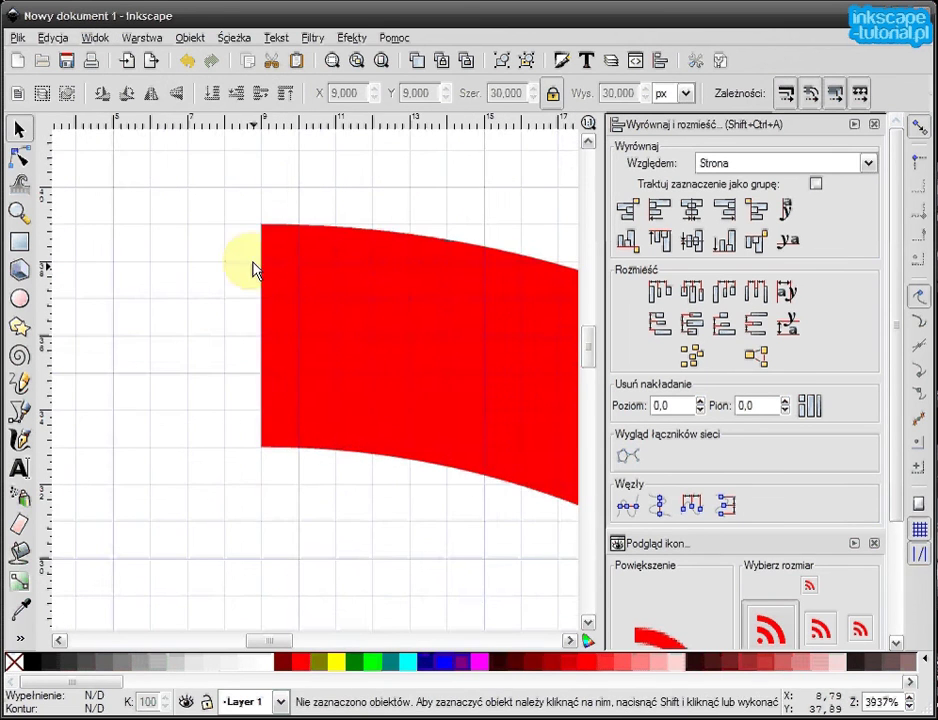
pyautogui.scroll(-1, 287, 222)
pyautogui.scroll(-2, 287, 222)
pyautogui.moveTo(285, 224); pyautogui.dragTo(243, 264)
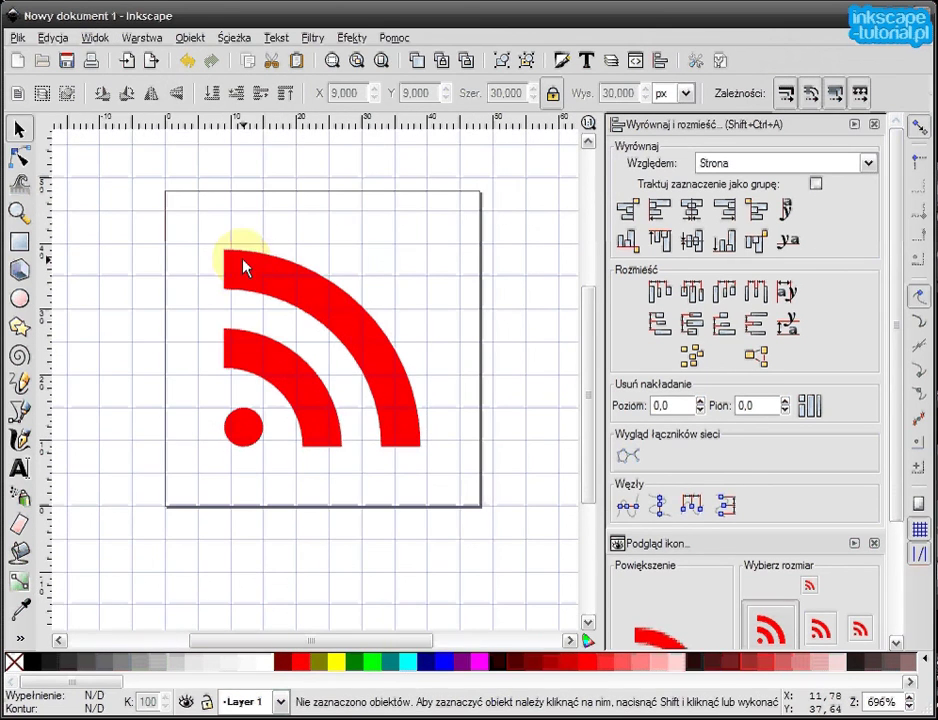
# Step: Change the RSS symbol's fill from red to white
pyautogui.click(335, 290)
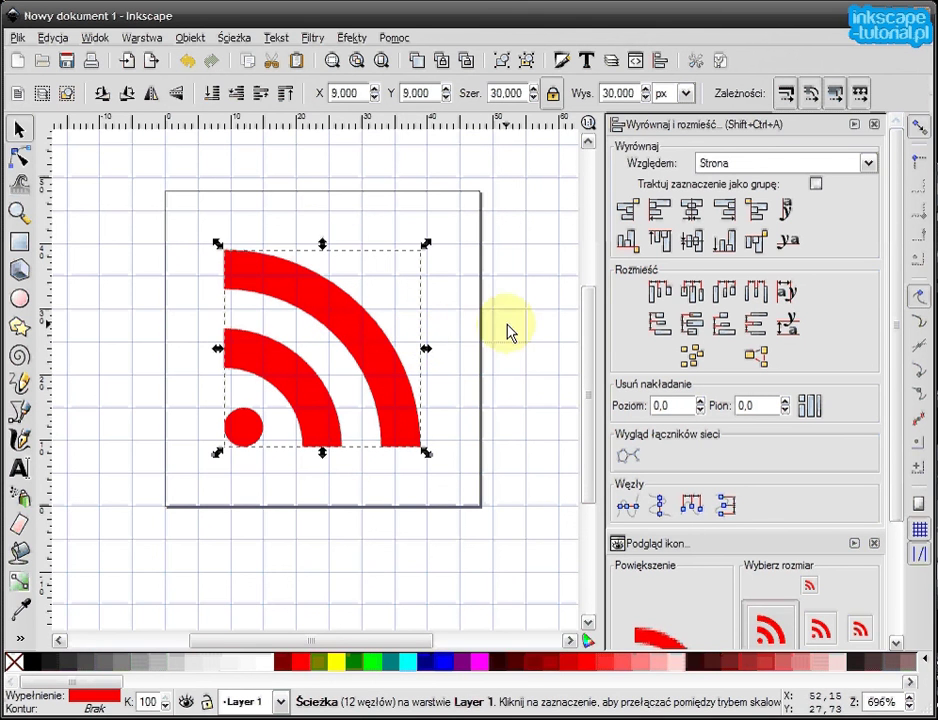
pyautogui.click(446, 360)
pyautogui.click(385, 435)
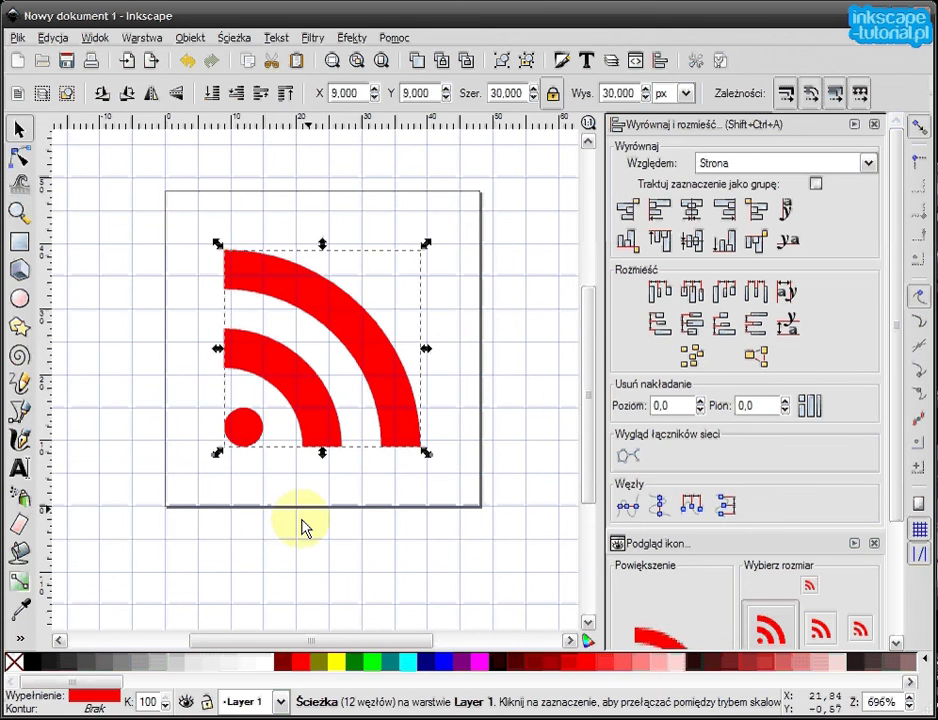
pyautogui.click(264, 664)
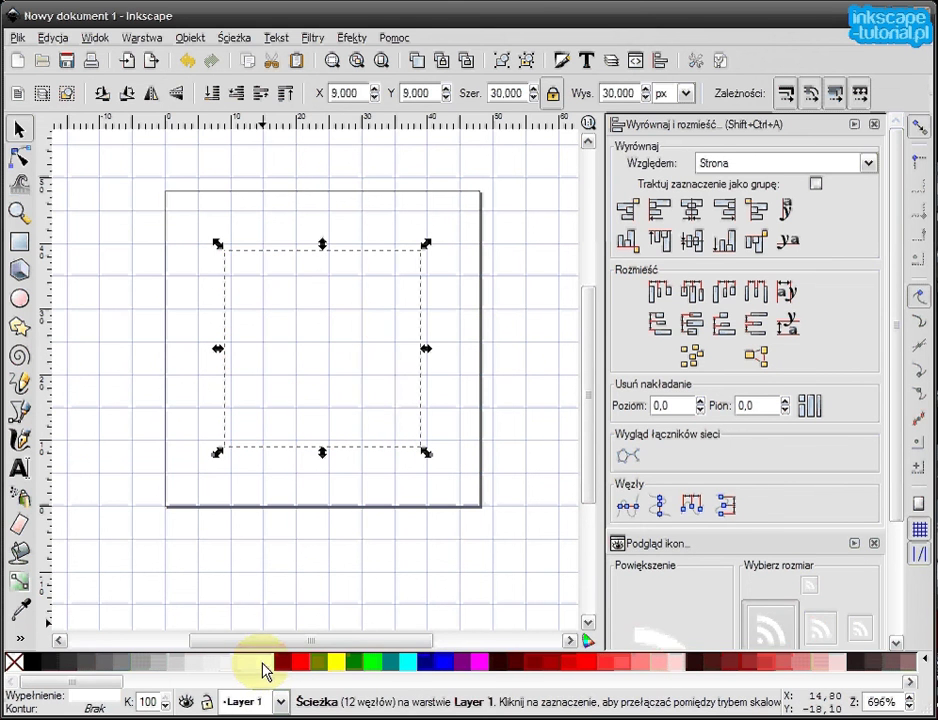
# Step: Duplicate the white RSS symbol and fill the copy with black
pyautogui.rightClick(342, 332)
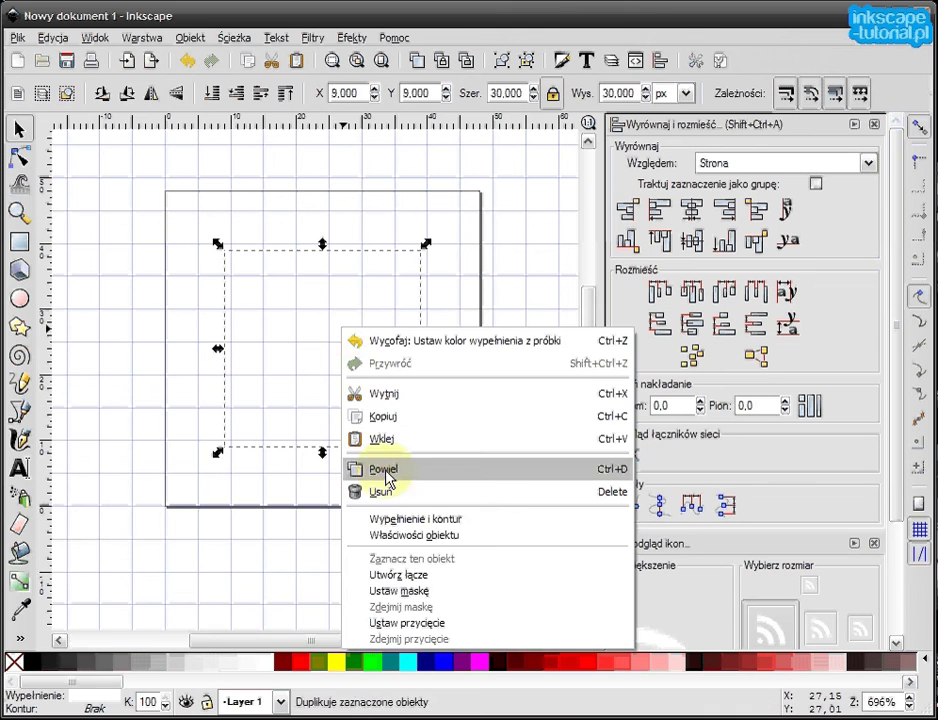
pyautogui.click(385, 470)
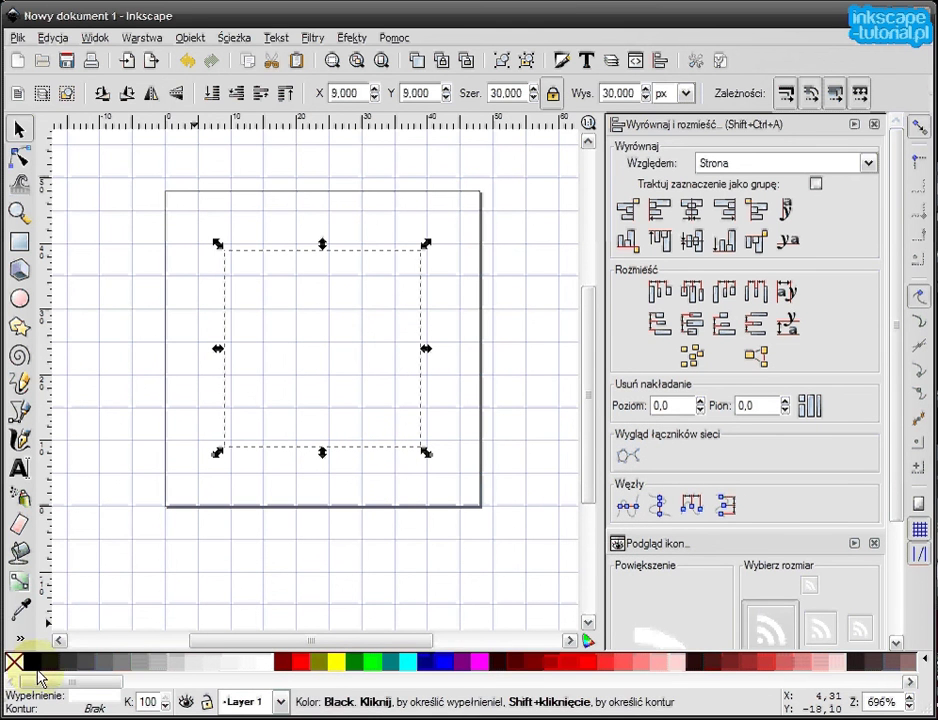
pyautogui.click(28, 664)
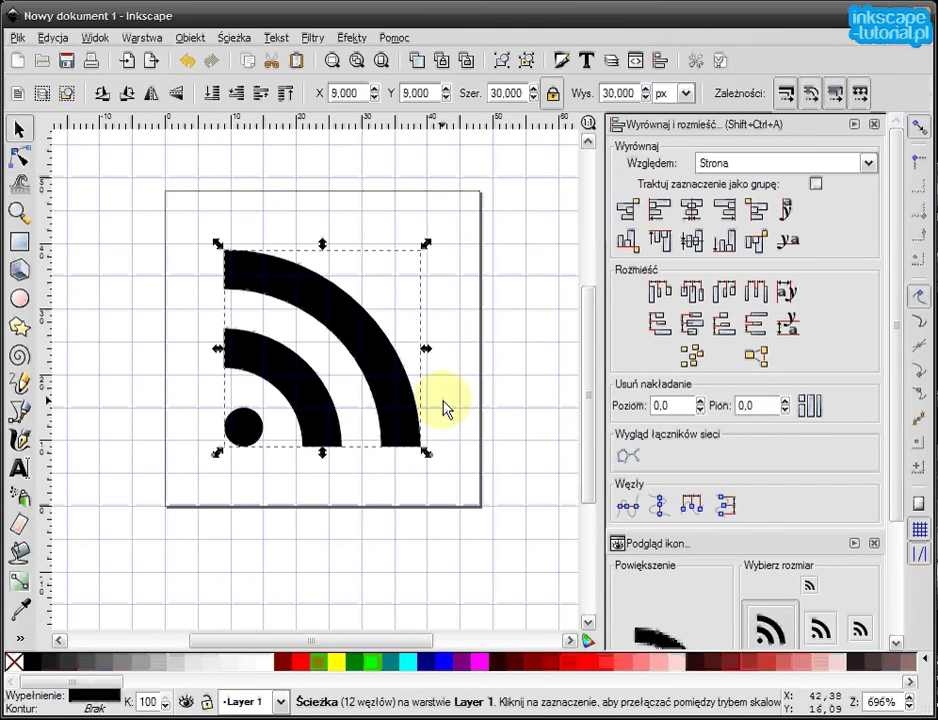
# Step: Apply a dynamic offset to the black copy and expand it outward to about 31.4 x 31.4 px
pyautogui.click(236, 38)
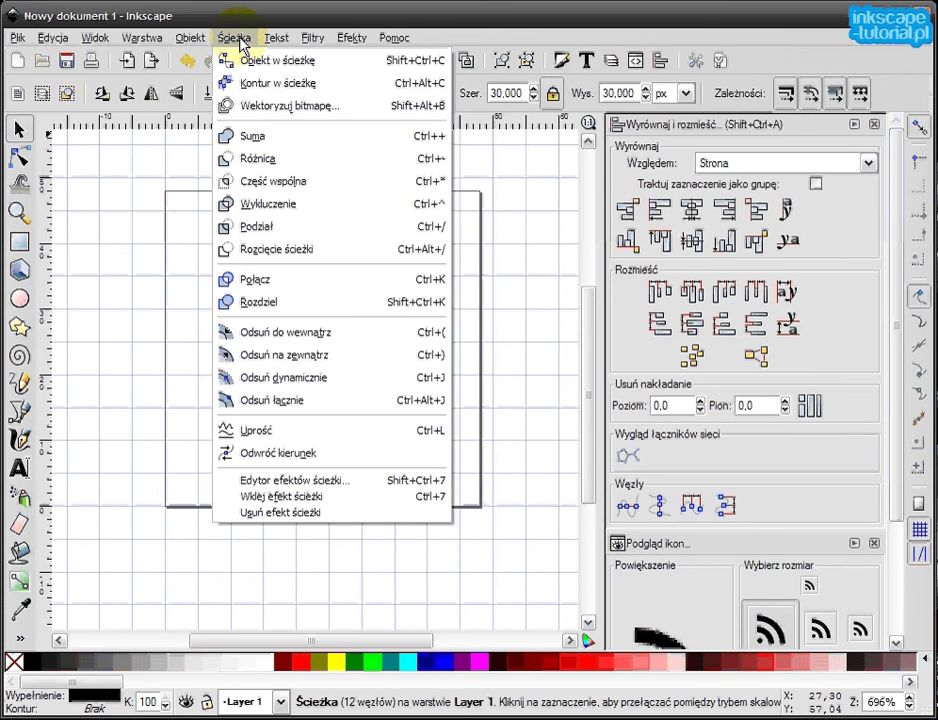
pyautogui.click(328, 378)
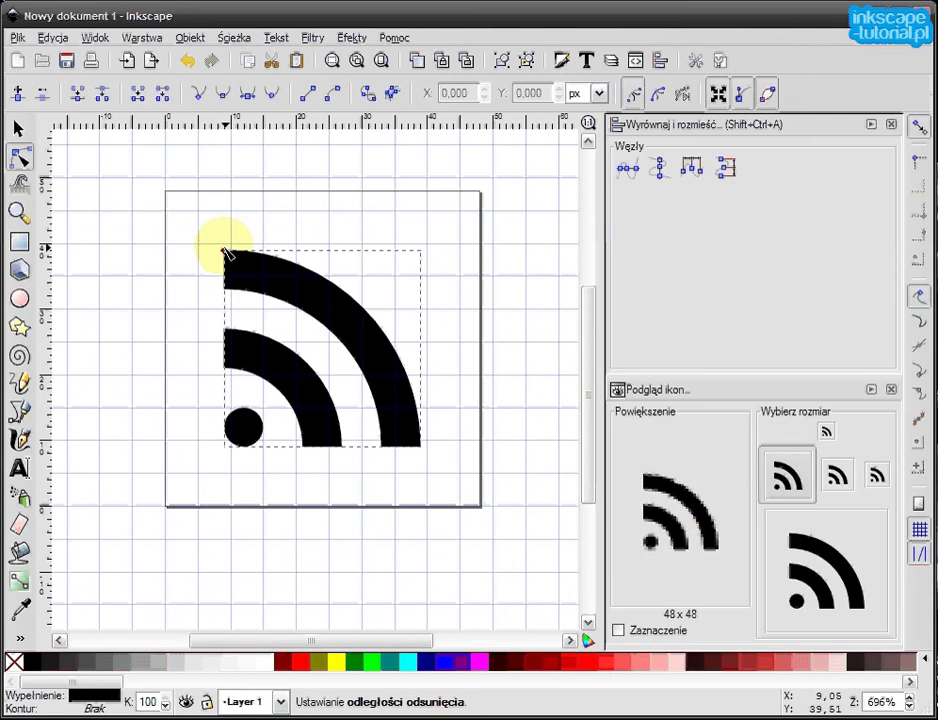
pyautogui.moveTo(226, 253); pyautogui.dragTo(225, 246)
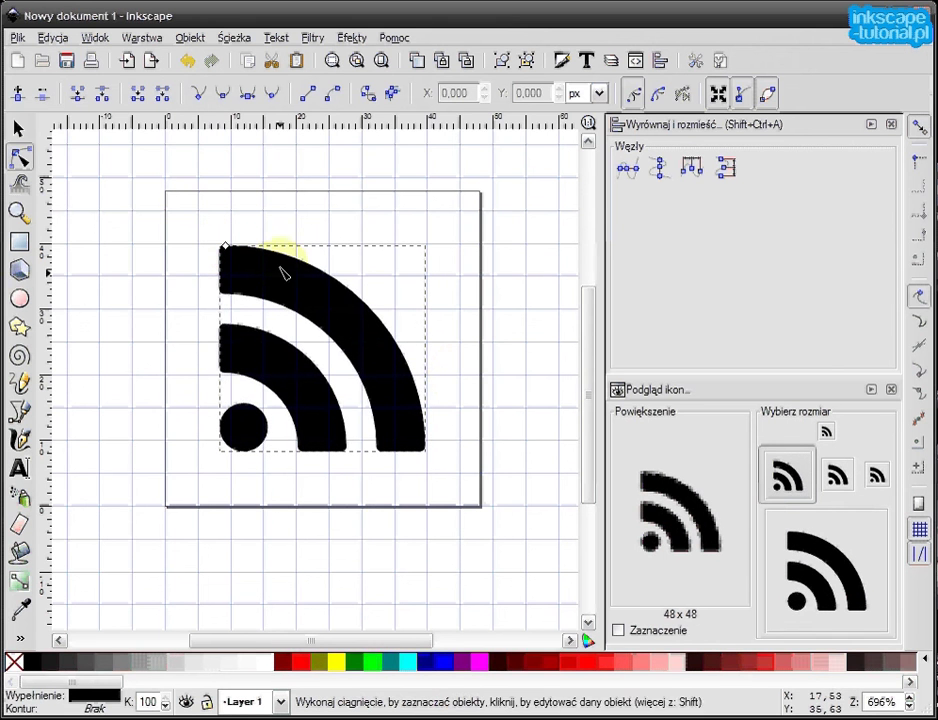
# Step: Convert the offset black copy to a path and lower it behind the white symbol
pyautogui.click(368, 101)
pyautogui.click(19, 126)
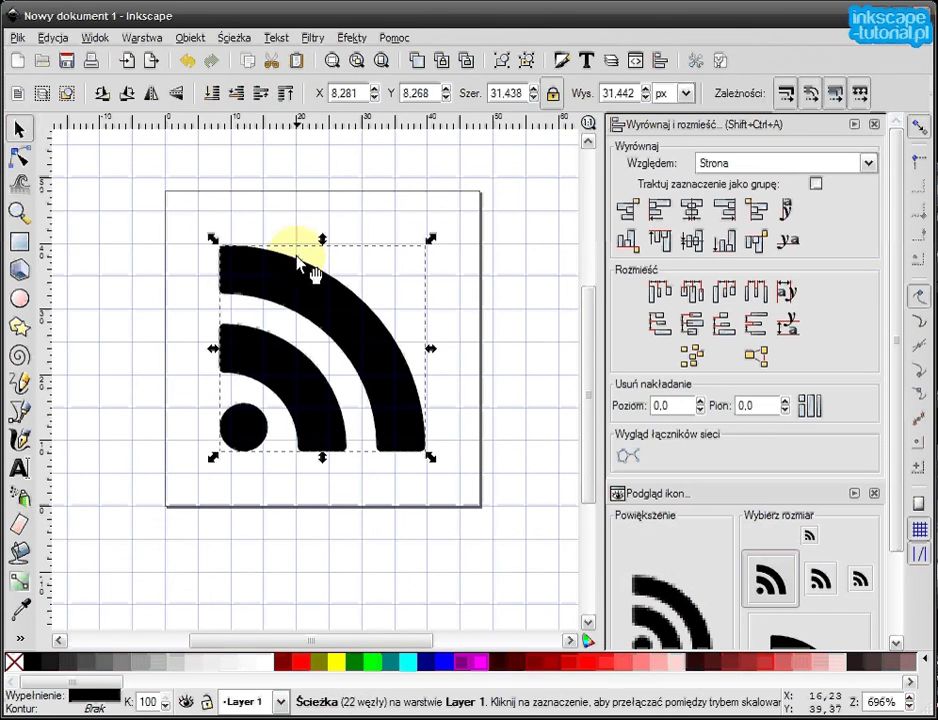
pyautogui.click(236, 93)
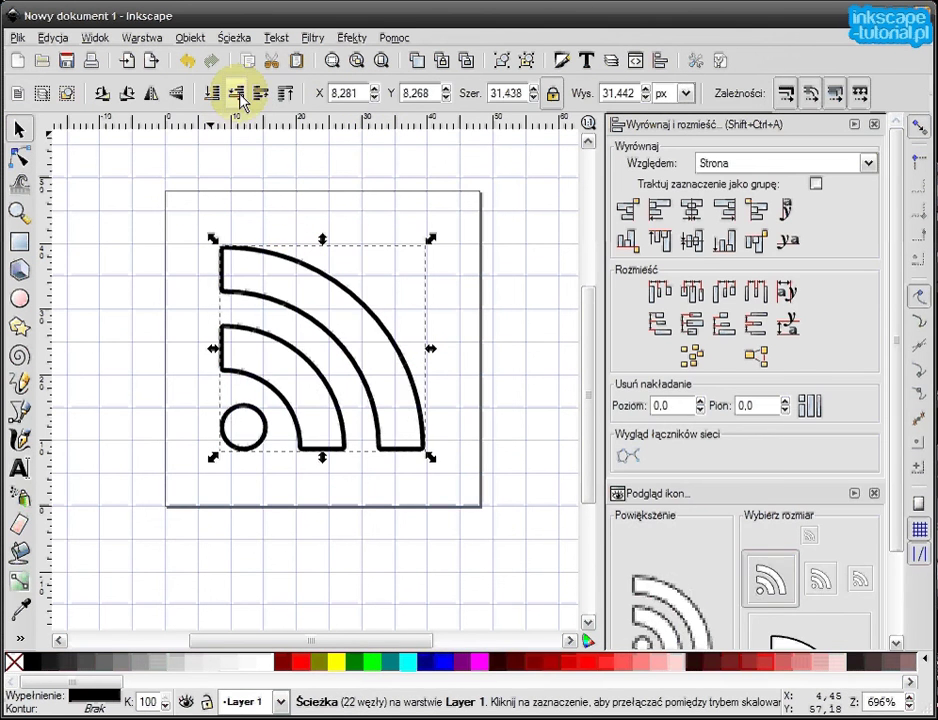
# Step: Try moving the white symbol up and to the right over the black copy, and undo the move
pyautogui.click(352, 557)
pyautogui.click(400, 360)
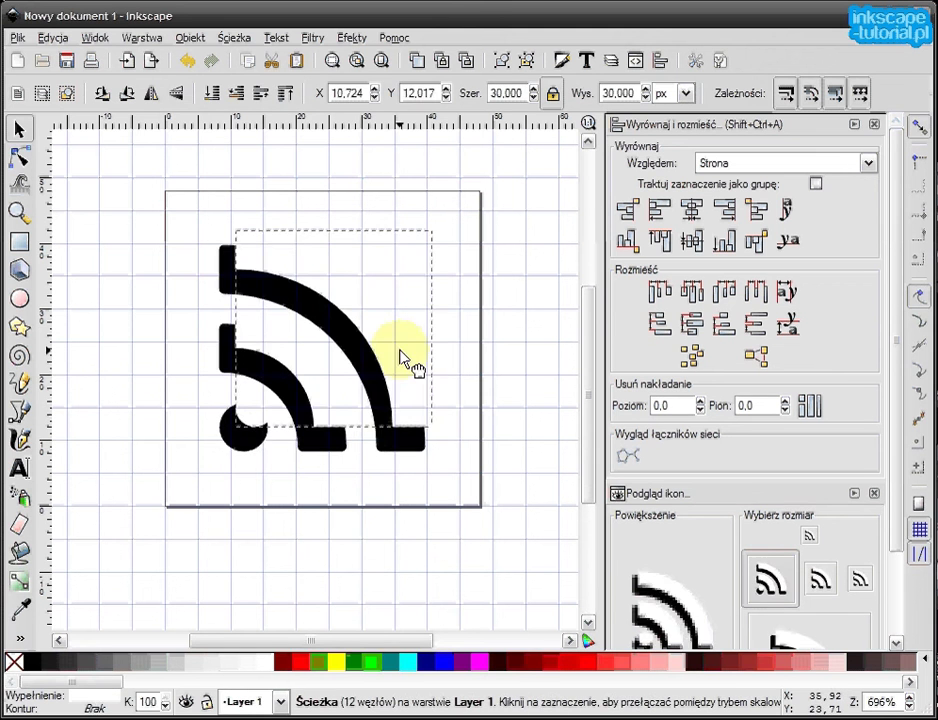
pyautogui.moveTo(400, 358); pyautogui.dragTo(435, 398)
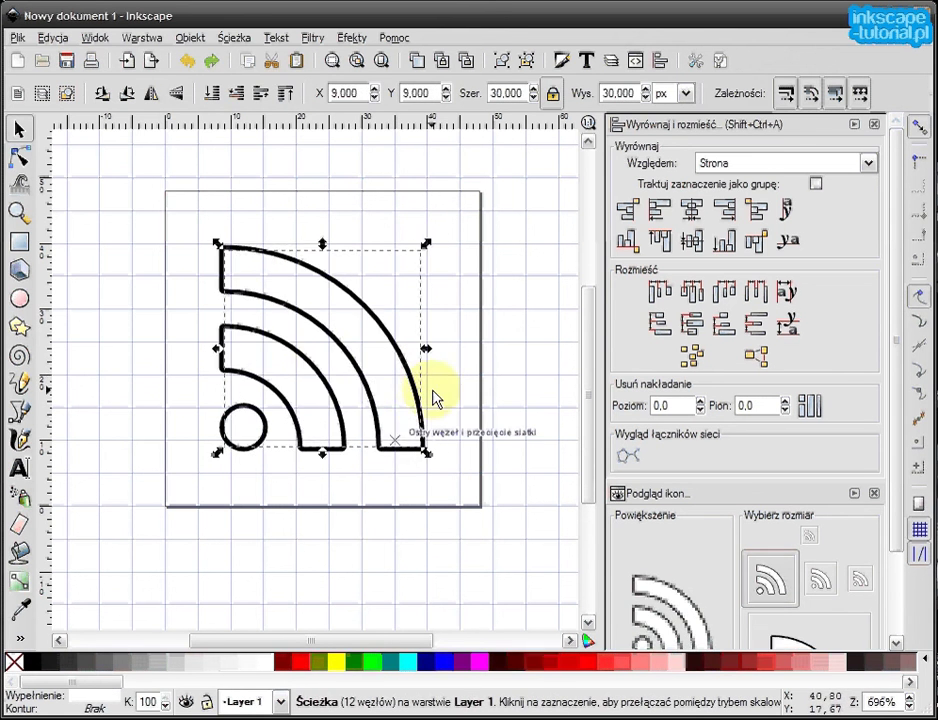
# Step: Select the black copy beneath the white RSS symbol, lower its opacity to 21.8% and set its blur to 4.0
pyautogui.click(478, 277)
pyautogui.click(380, 354)
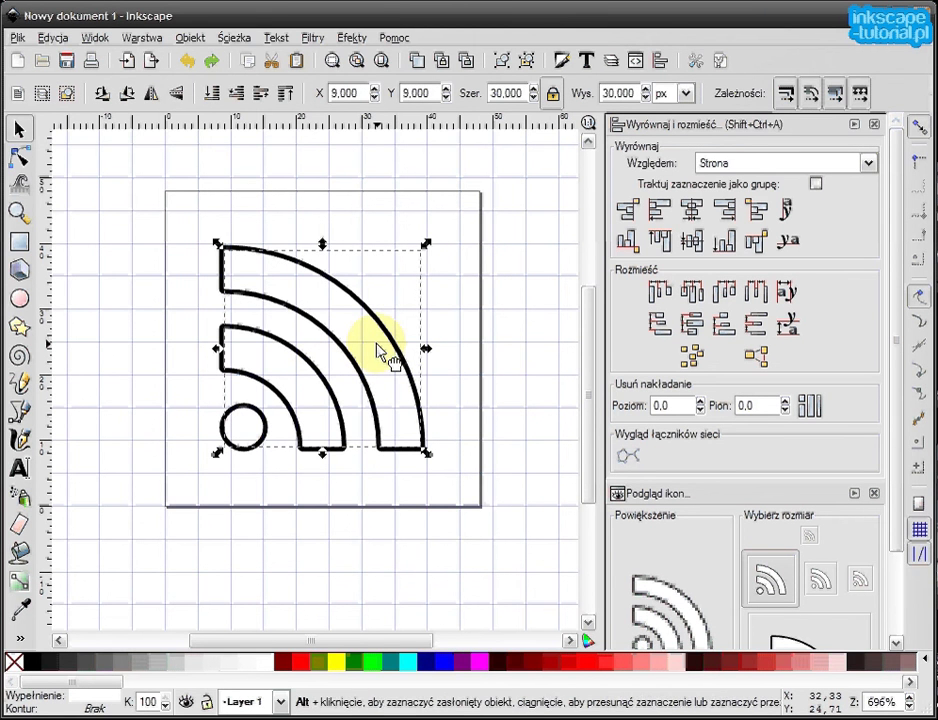
pyautogui.keyDown('alt'); pyautogui.click(383, 356); pyautogui.keyUp('alt')
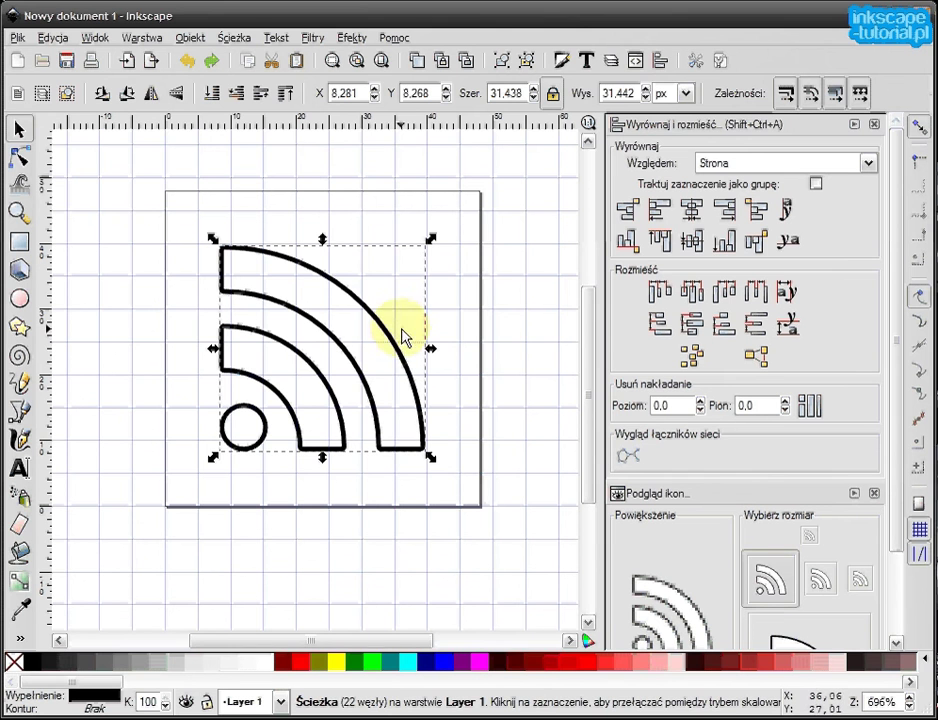
pyautogui.click(563, 61)
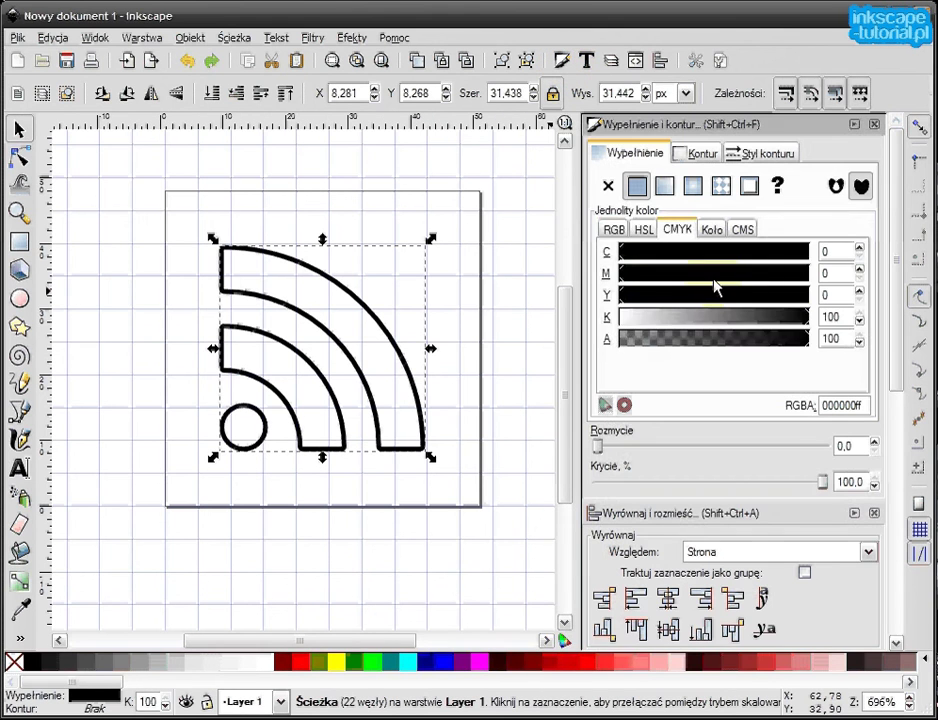
pyautogui.click(611, 236)
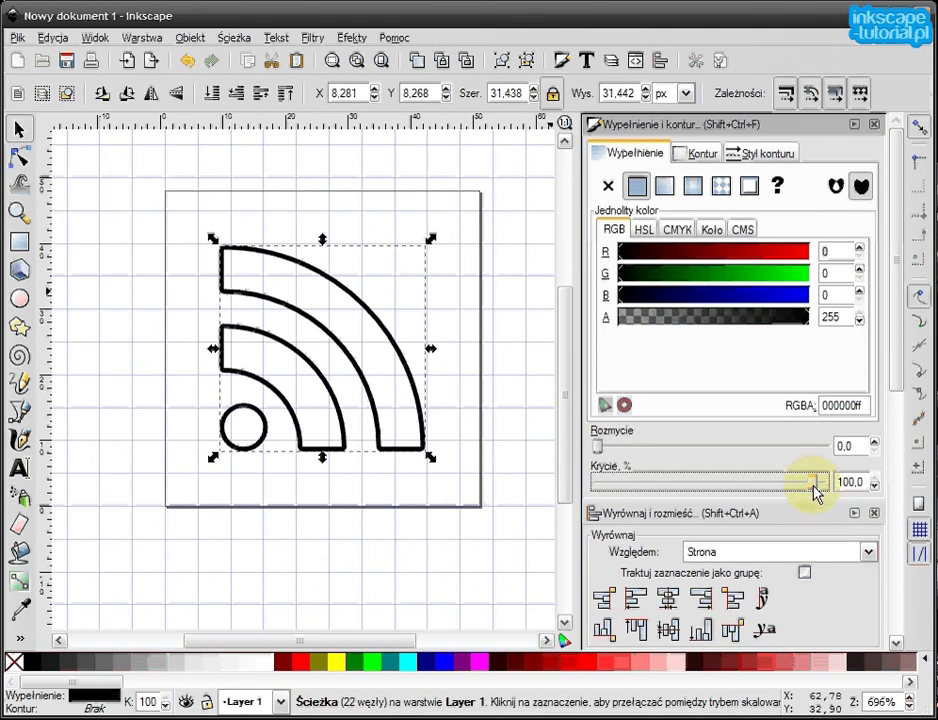
pyautogui.moveTo(820, 484); pyautogui.dragTo(649, 484)
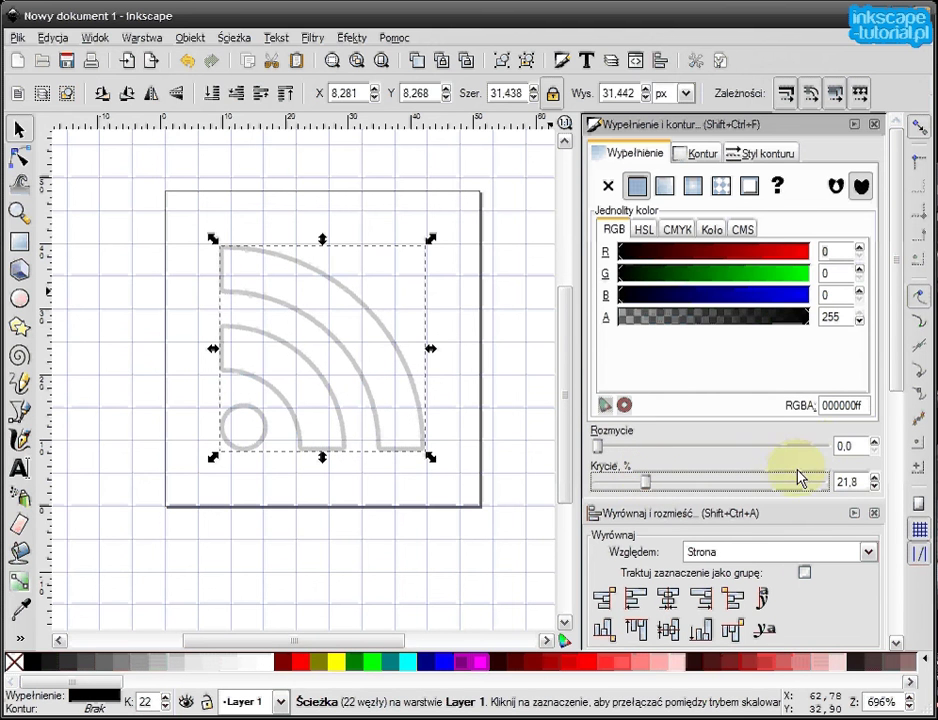
pyautogui.click(874, 441)
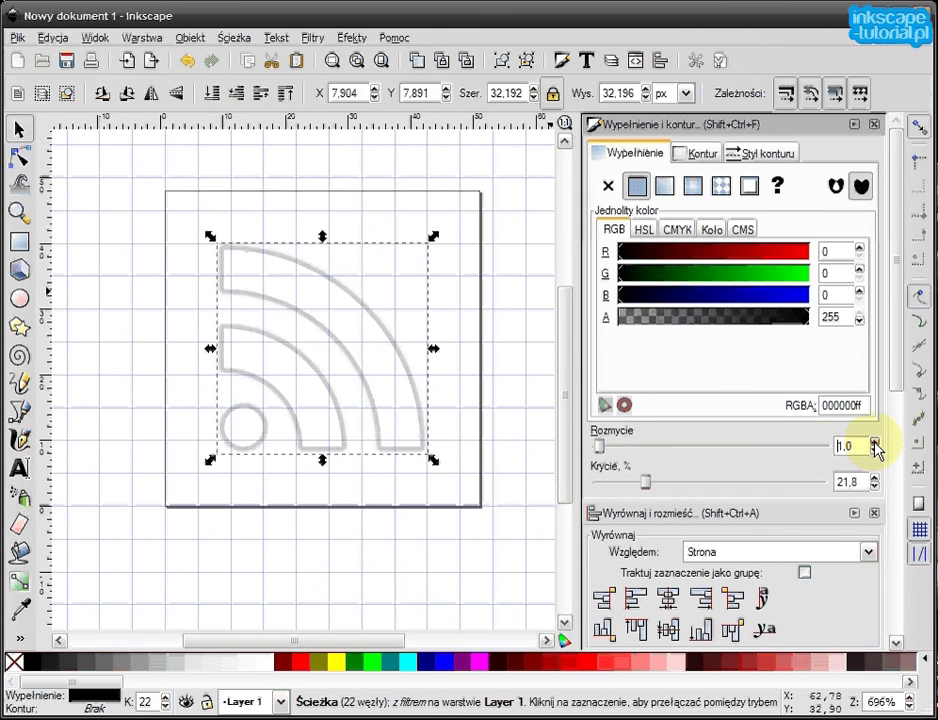
pyautogui.click(874, 441)
pyautogui.click(874, 441)
pyautogui.click(874, 441)
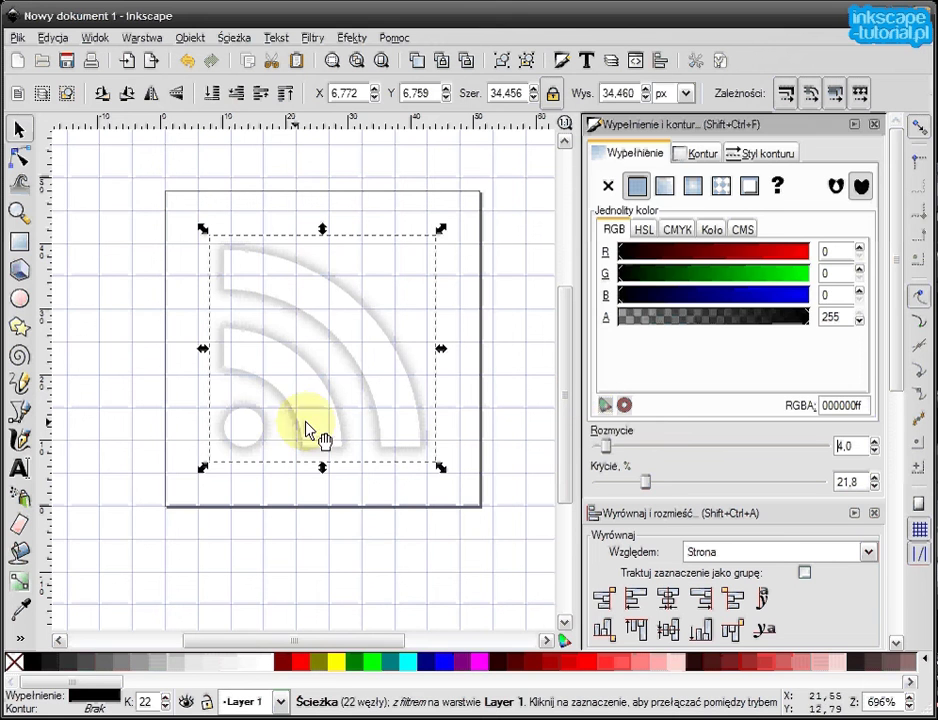
pyautogui.click(356, 536)
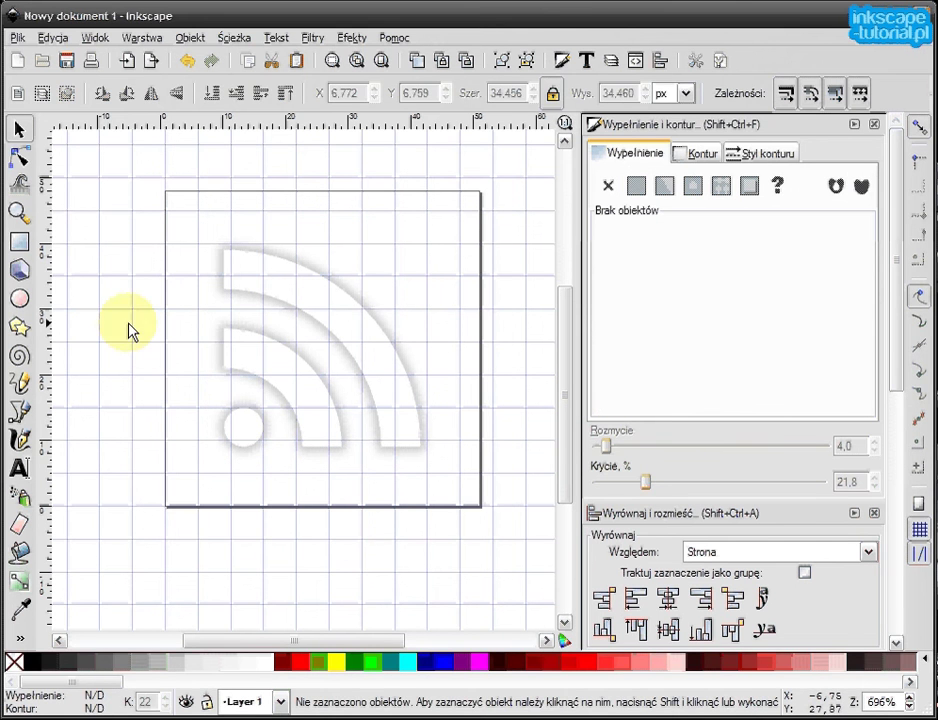
# Step: Draw a 30 x 40 px rectangle over the lower-left part of the symbol, with 100% opacity and a red fill
pyautogui.click(19, 241)
pyautogui.moveTo(132, 309)
pyautogui.mouseDown()
pyautogui.moveTo(251, 494)
pyautogui.moveTo(329, 572)
pyautogui.mouseUp()
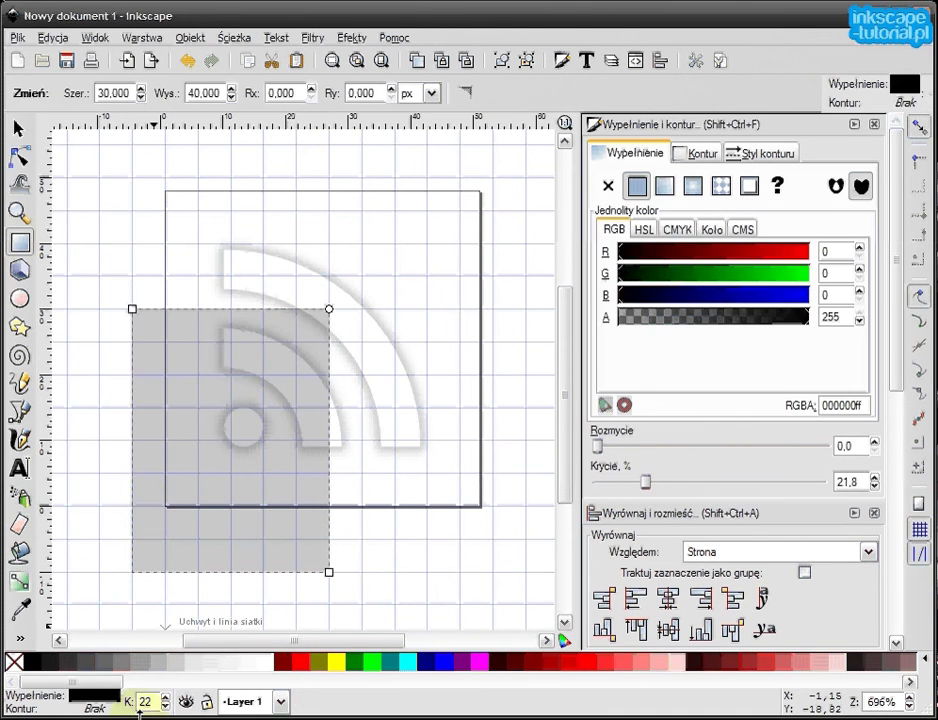
pyautogui.rightClick(146, 702)
pyautogui.click(241, 697)
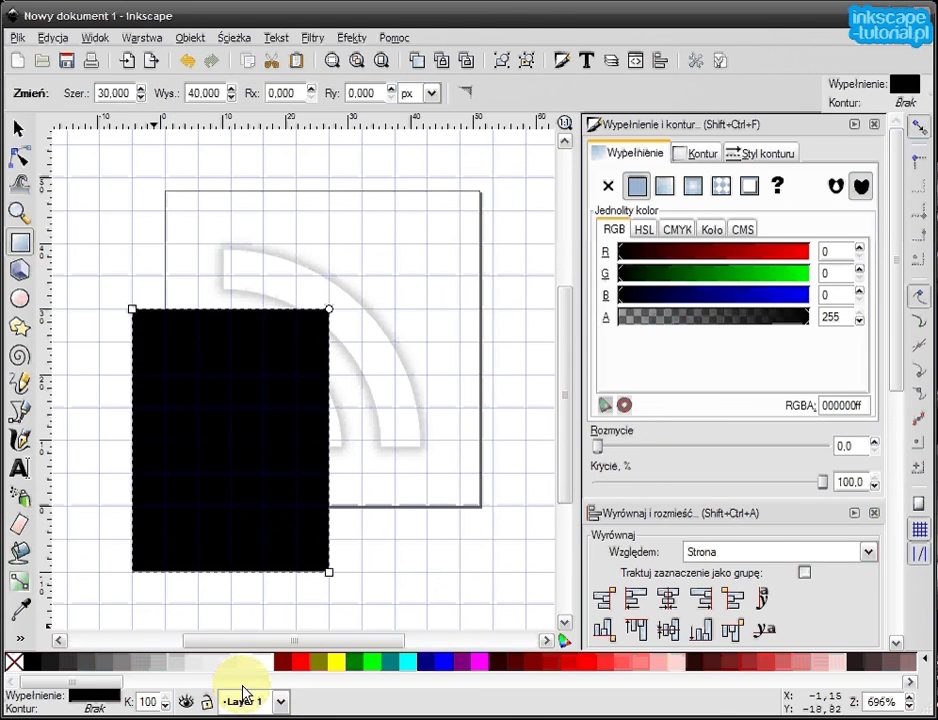
pyautogui.click(300, 662)
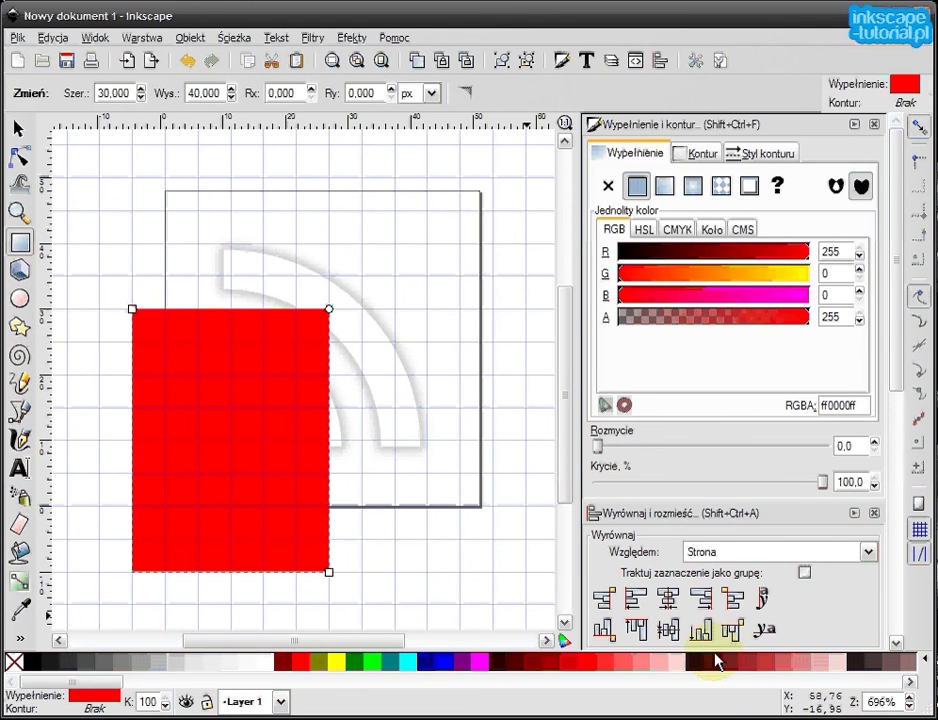
# Step: Lower the red rectangle behind the symbol, move it to X 0, Y 5 px, and widen it to 55 px
pyautogui.click(20, 130)
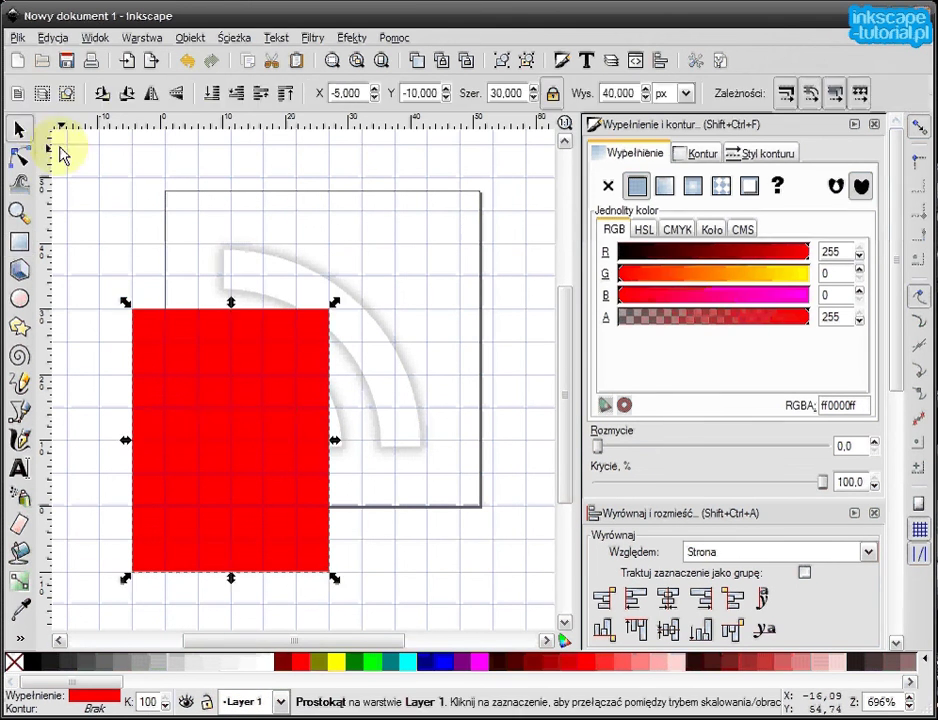
pyautogui.click(212, 93)
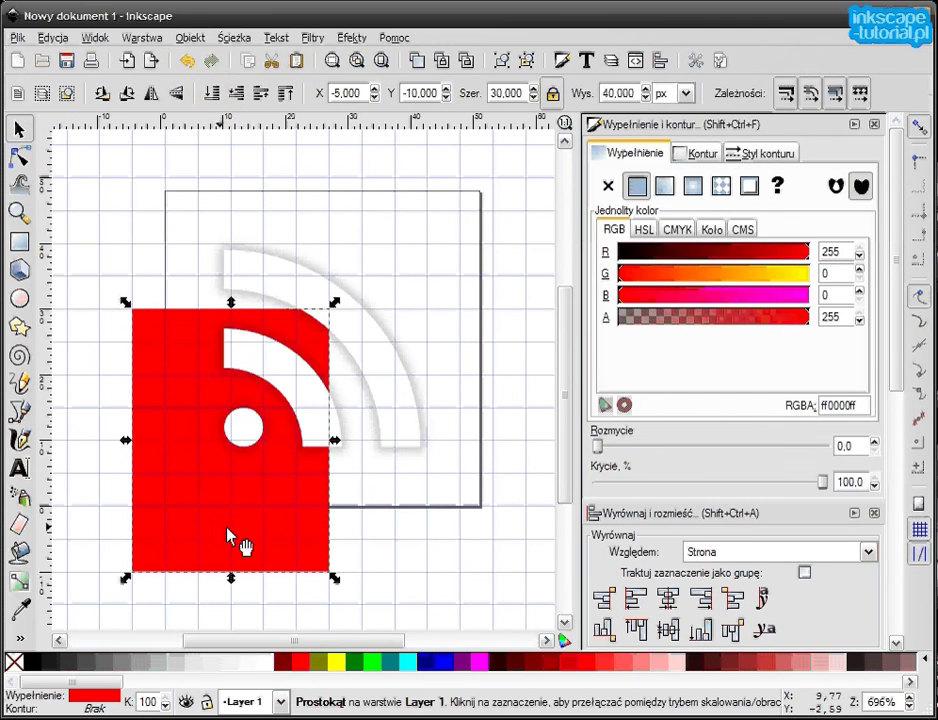
pyautogui.moveTo(241, 544); pyautogui.dragTo(268, 451)
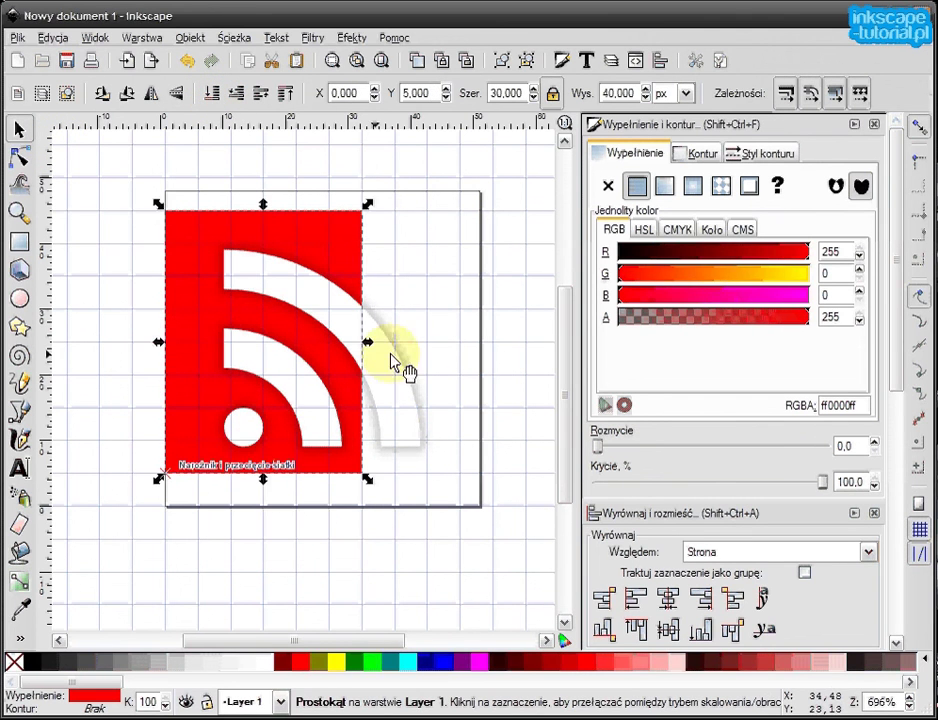
pyautogui.moveTo(368, 342); pyautogui.dragTo(500, 373)
# Step: Select the blurred black copy under the white symbol and raise its opacity to 52.3%
pyautogui.click(378, 380)
pyautogui.keyDown('alt'); pyautogui.click(380, 393); pyautogui.keyUp('alt')
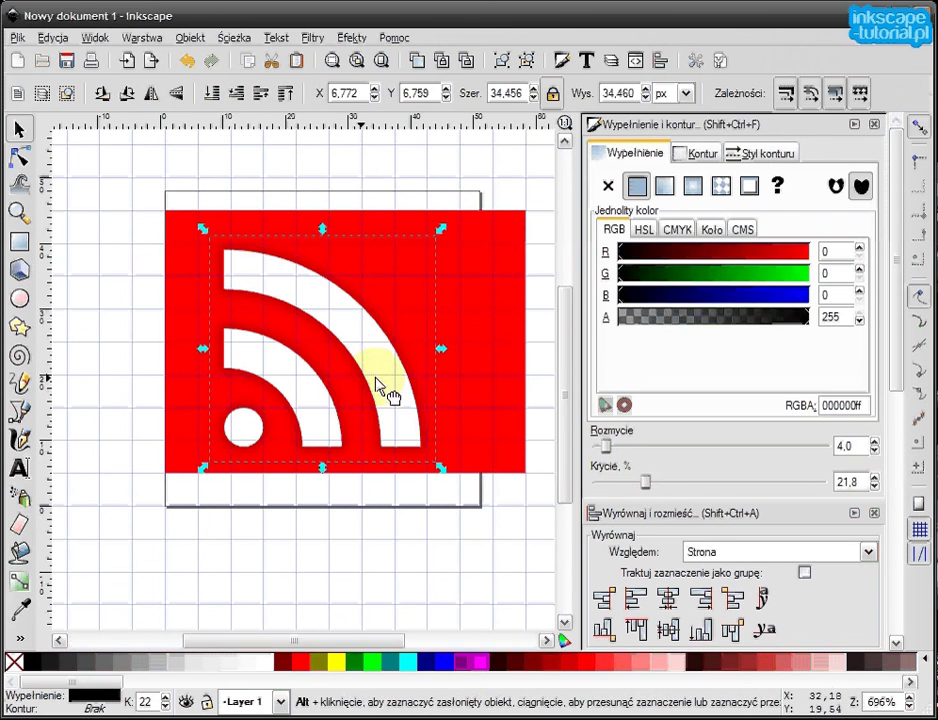
pyautogui.moveTo(650, 482); pyautogui.dragTo(690, 484)
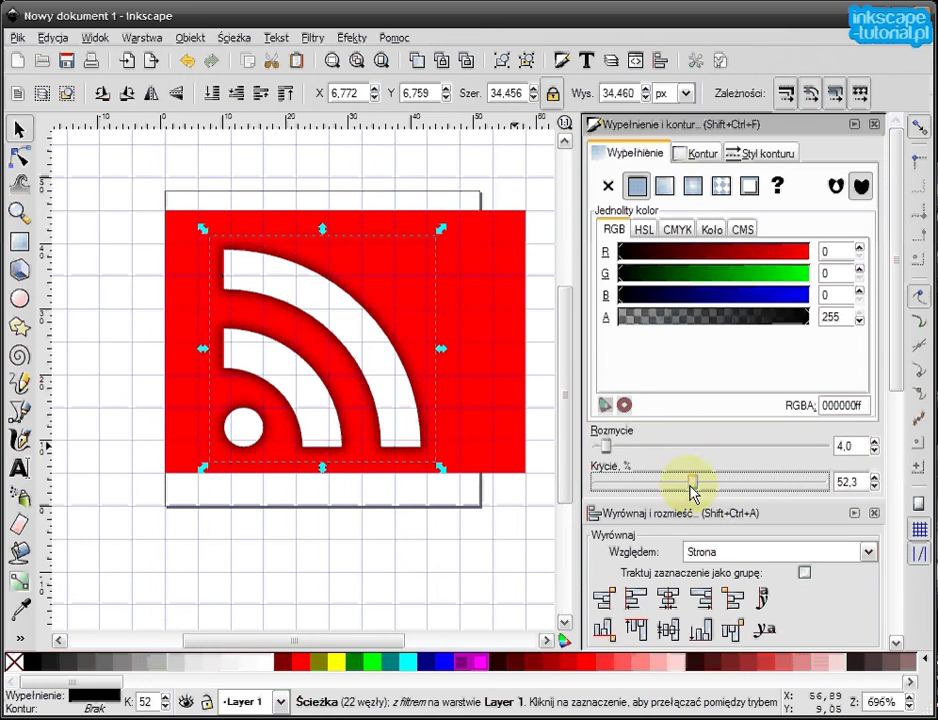
# Step: Delete the red test rectangle behind the RSS symbol
pyautogui.click(433, 163)
pyautogui.click(488, 284)
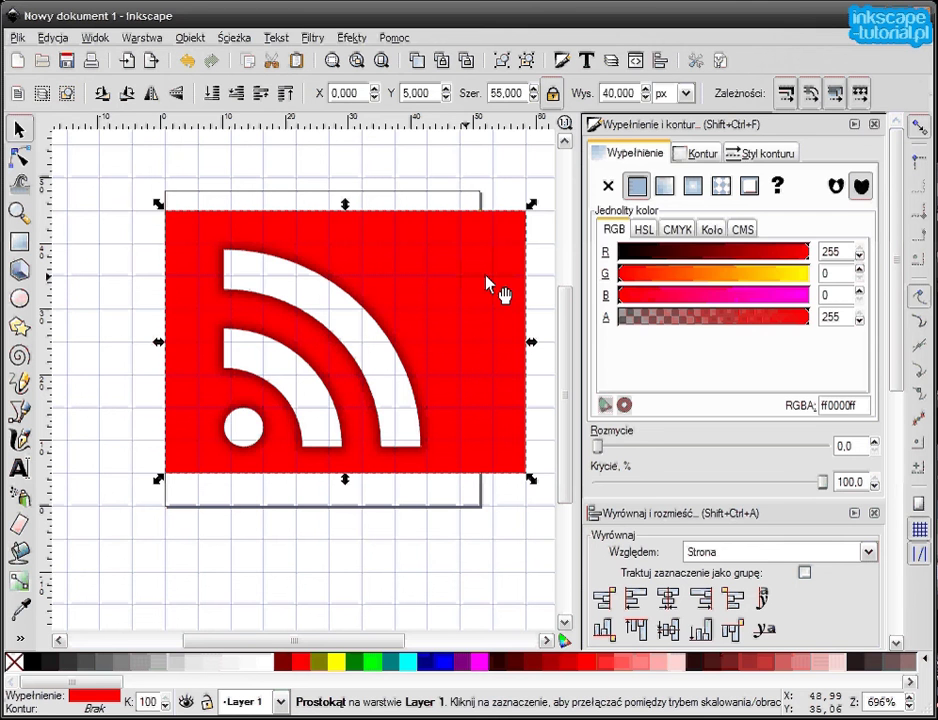
pyautogui.press('Delete')
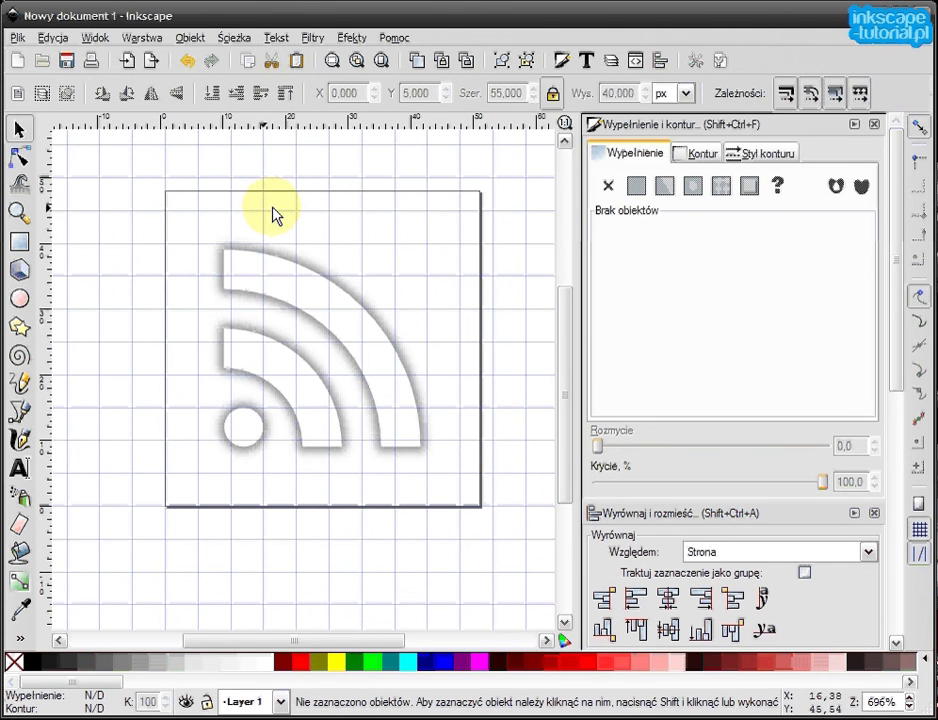
# Step: Hide the canvas grid
pyautogui.click(52, 38)
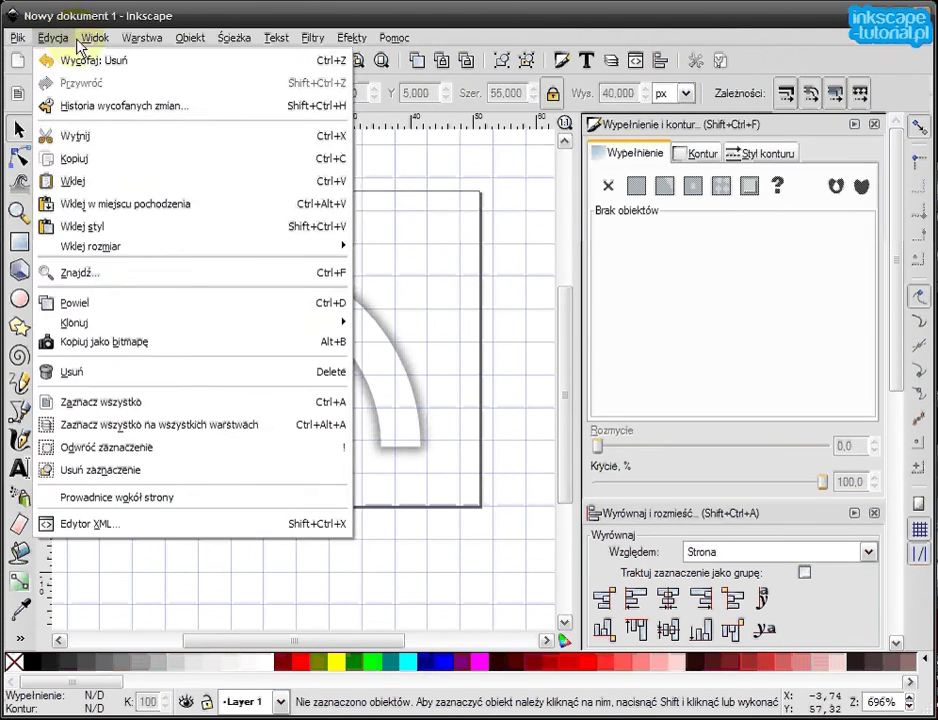
pyautogui.moveTo(94, 40)
pyautogui.click(110, 98)
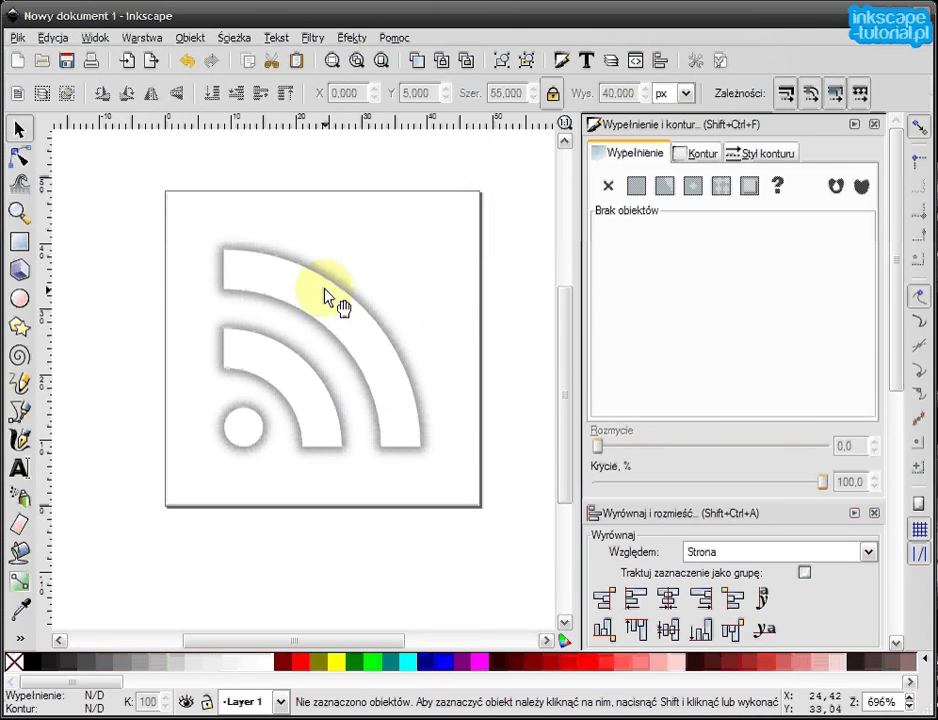
pyautogui.scroll(2, 480, 345)
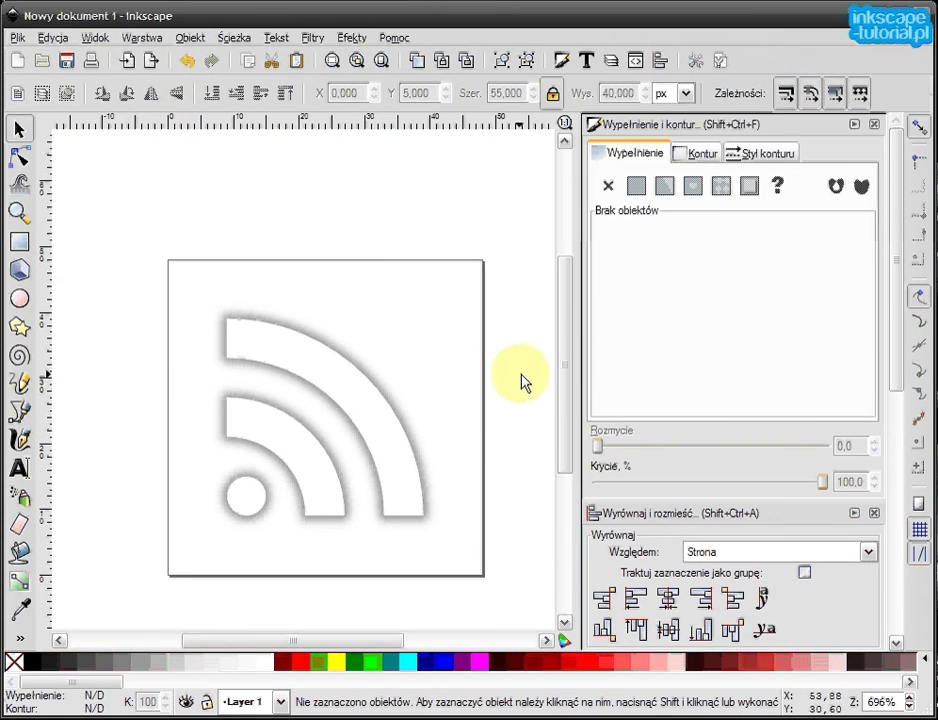
# Step: Collapse the Fill and Stroke, Align and Distribute, and Icon Preview dialogs to enlarge the canvas area
pyautogui.click(855, 126)
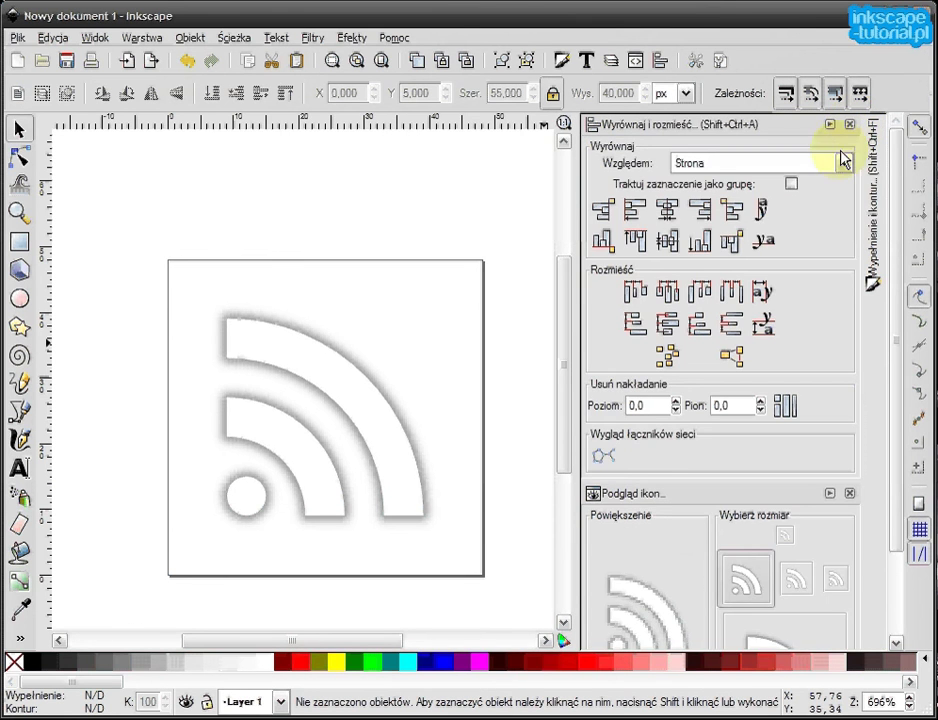
pyautogui.click(831, 125)
pyautogui.click(833, 126)
pyautogui.scroll(-2, 650, 240)
pyautogui.hscroll(-3, 650, 240)
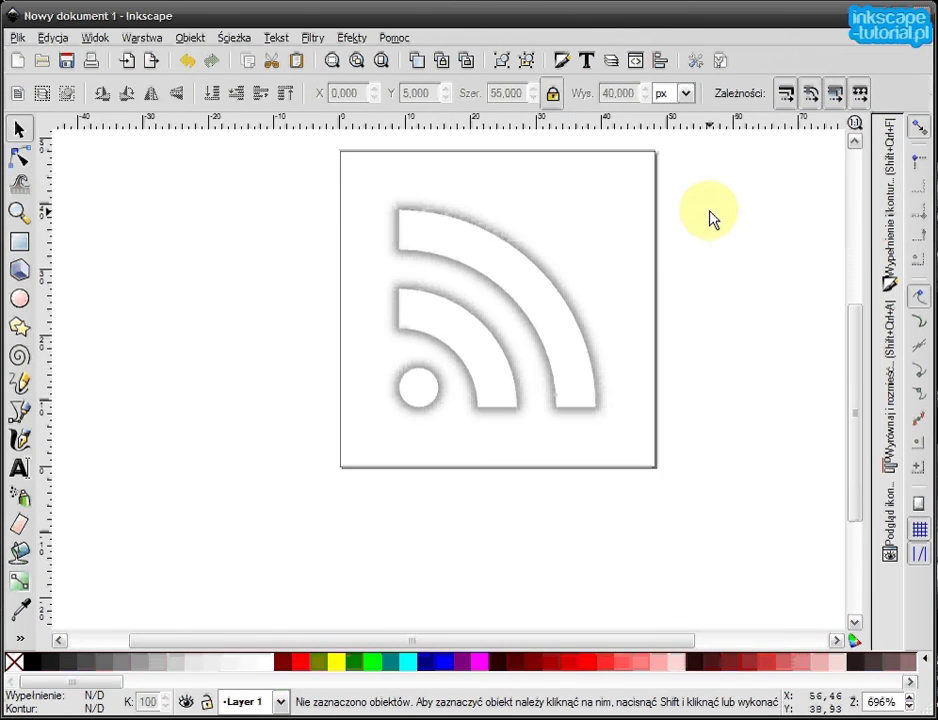
pyautogui.scroll(1, 720, 250)
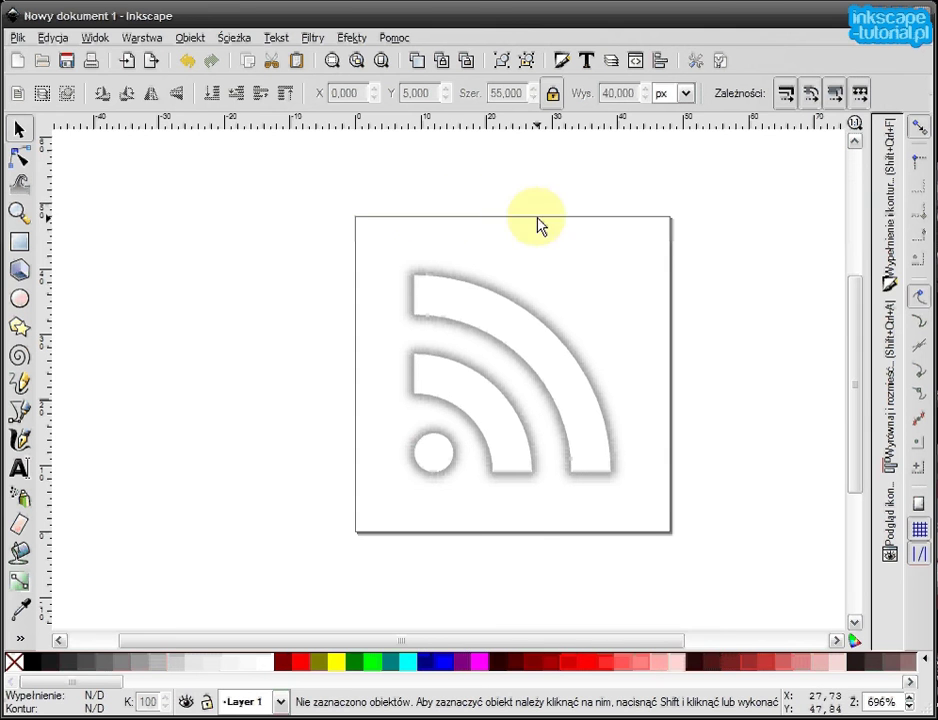
pyautogui.hscroll(2, 545, 228)
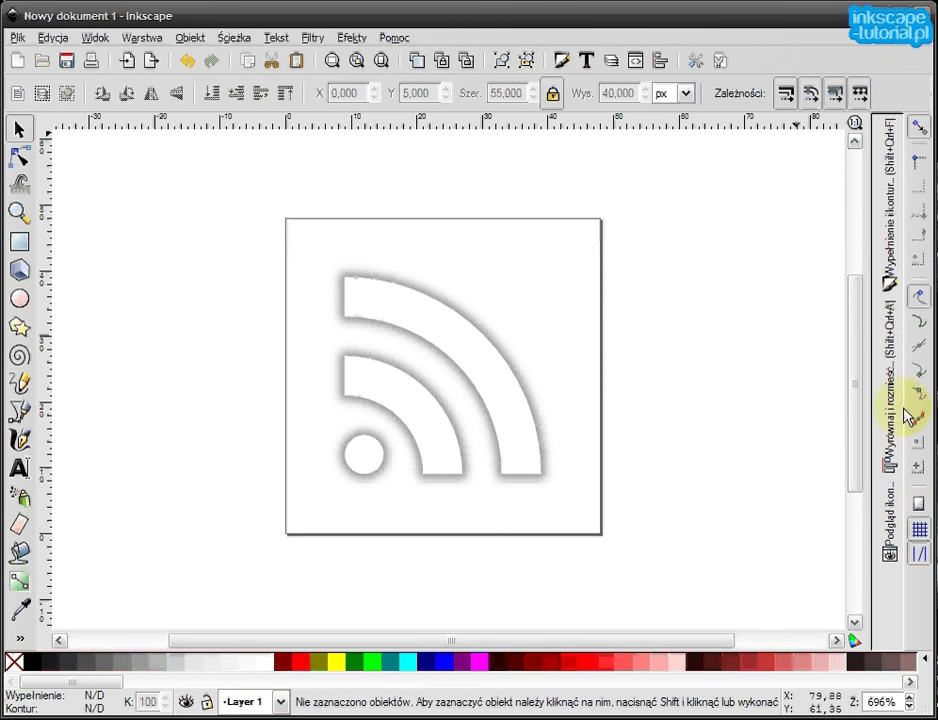
# Step: Enable snapping to the page border and draw a semi-transparent red square about 20 x 20 px over the page's right edge
pyautogui.click(917, 292)
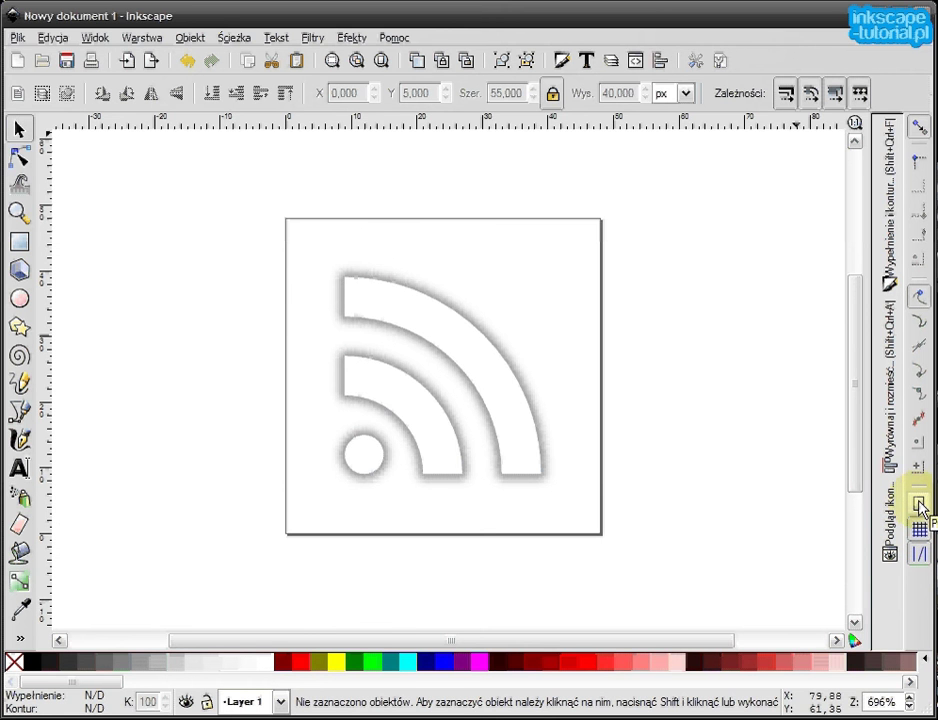
pyautogui.click(919, 505)
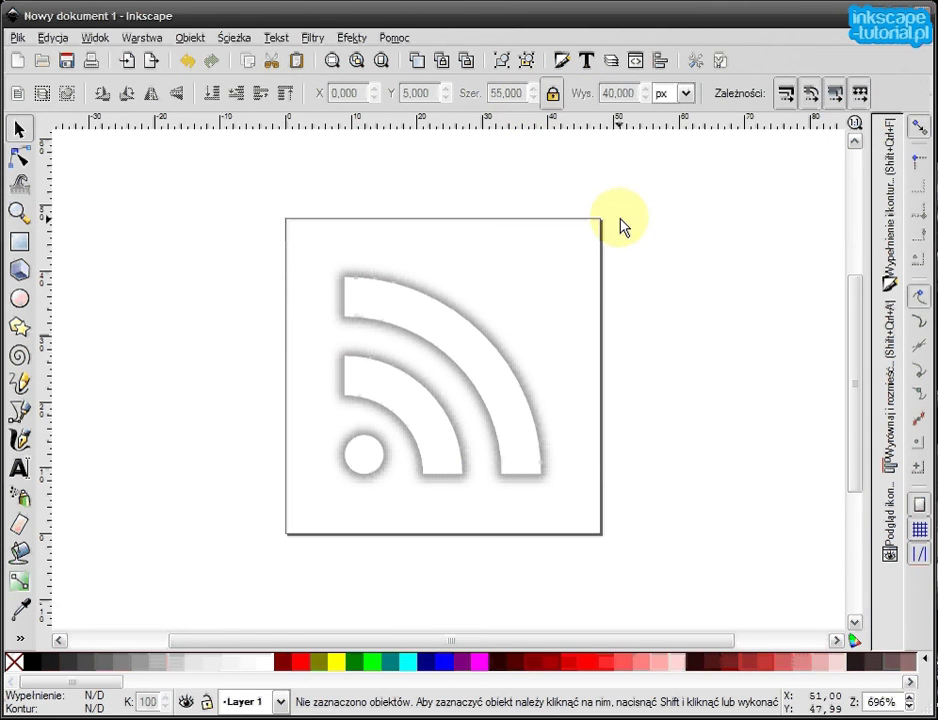
pyautogui.click(19, 243)
pyautogui.moveTo(498, 241); pyautogui.dragTo(631, 376)
pyautogui.click(19, 129)
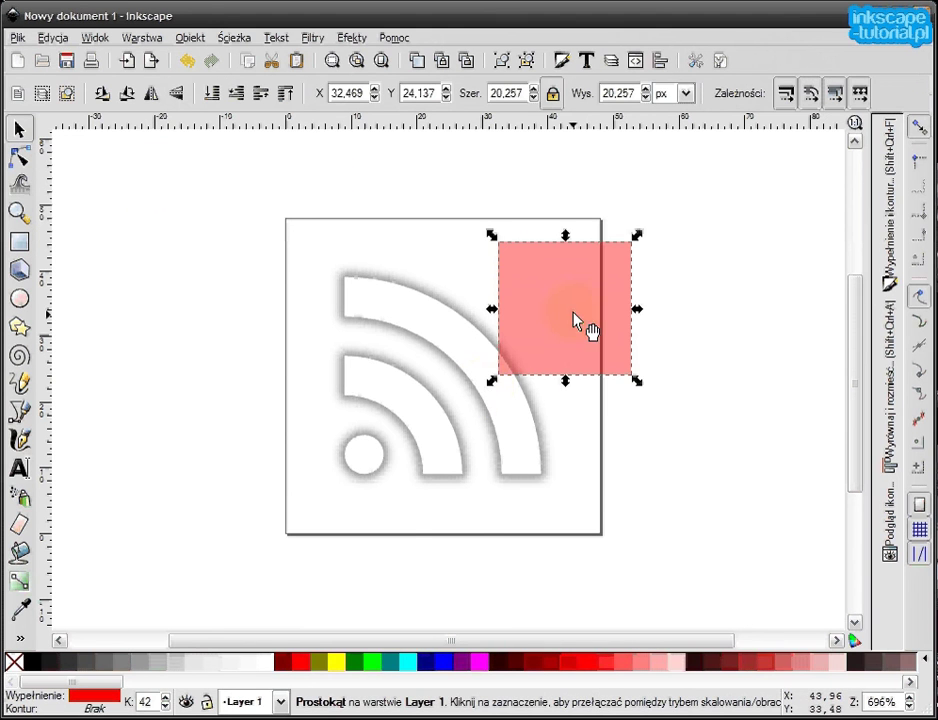
# Step: Snap the red square to the page's lower-left corner and scale it to 48 x 48 px to cover the page
pyautogui.moveTo(573, 317); pyautogui.dragTo(362, 472)
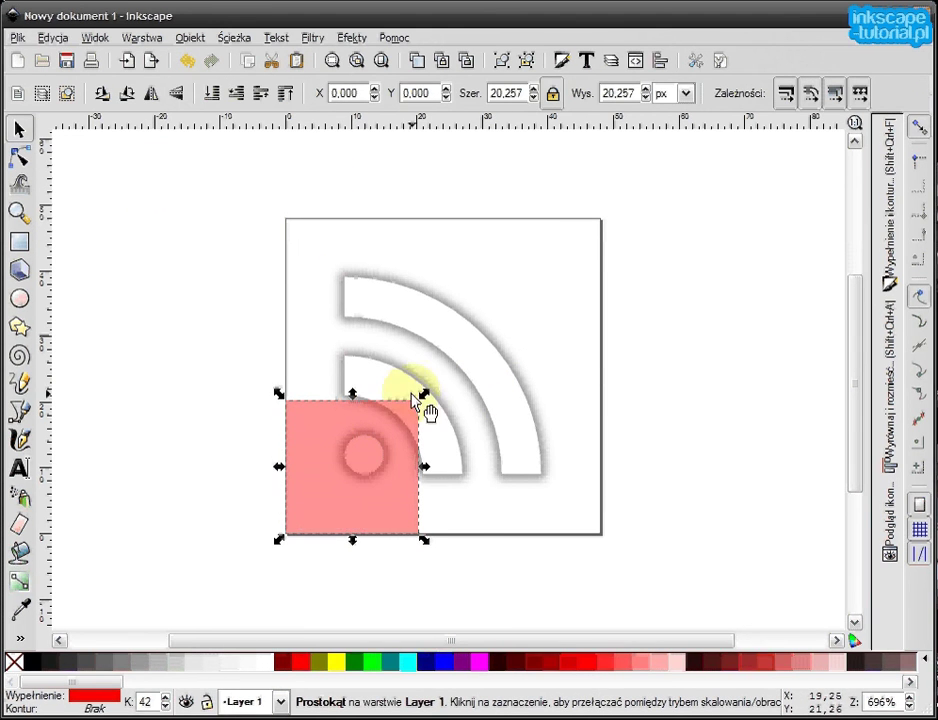
pyautogui.moveTo(424, 395); pyautogui.dragTo(624, 216)
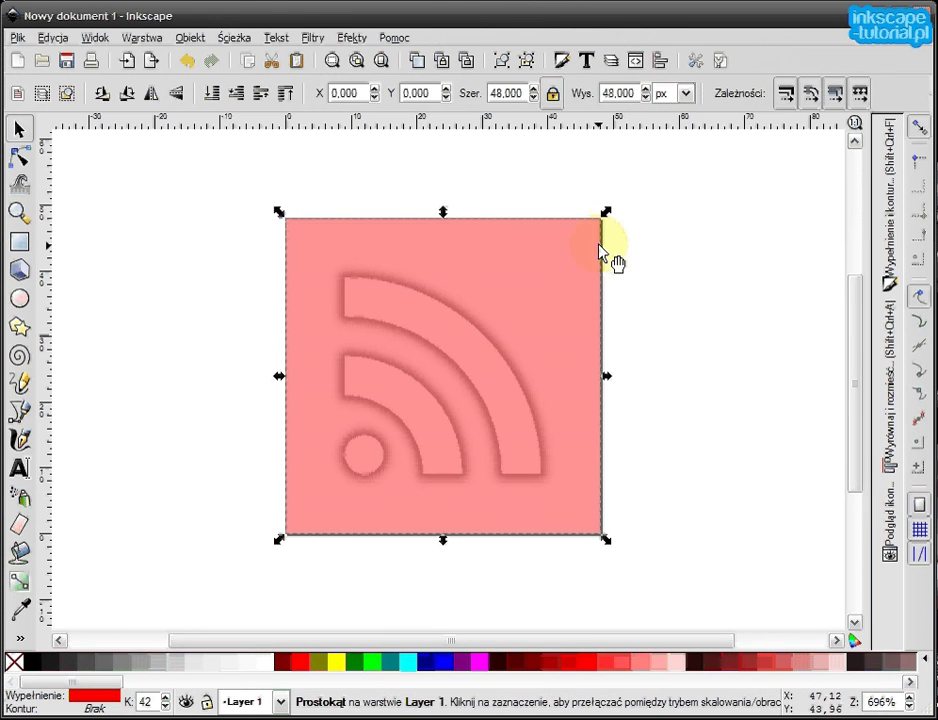
pyautogui.click(672, 230)
pyautogui.click(551, 274)
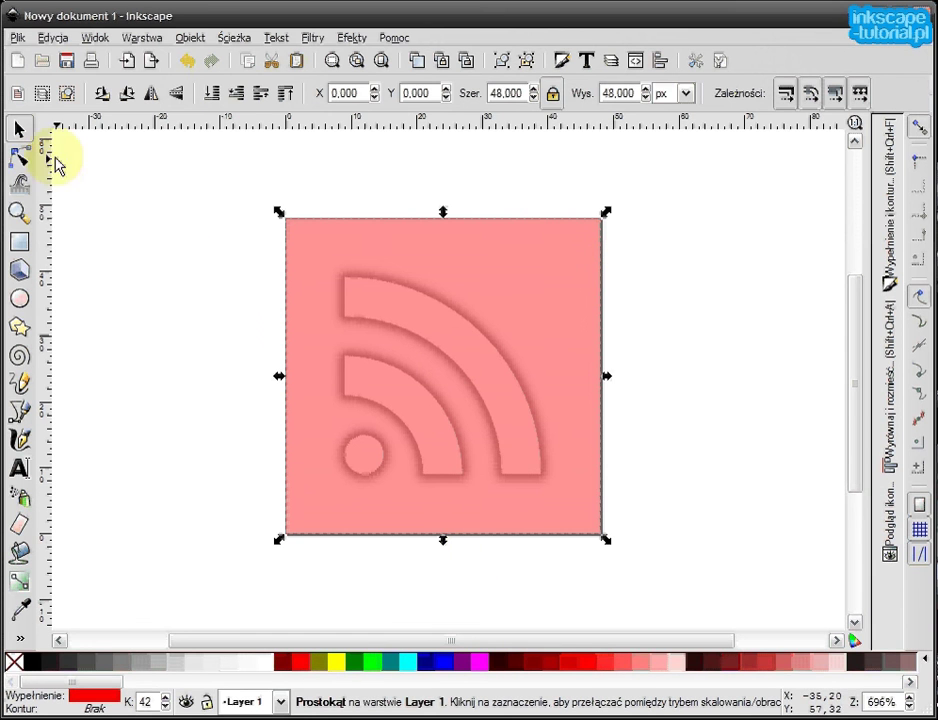
# Step: Round the corners of the red background square with its corner handle and set its opacity to 100%
pyautogui.click(20, 157)
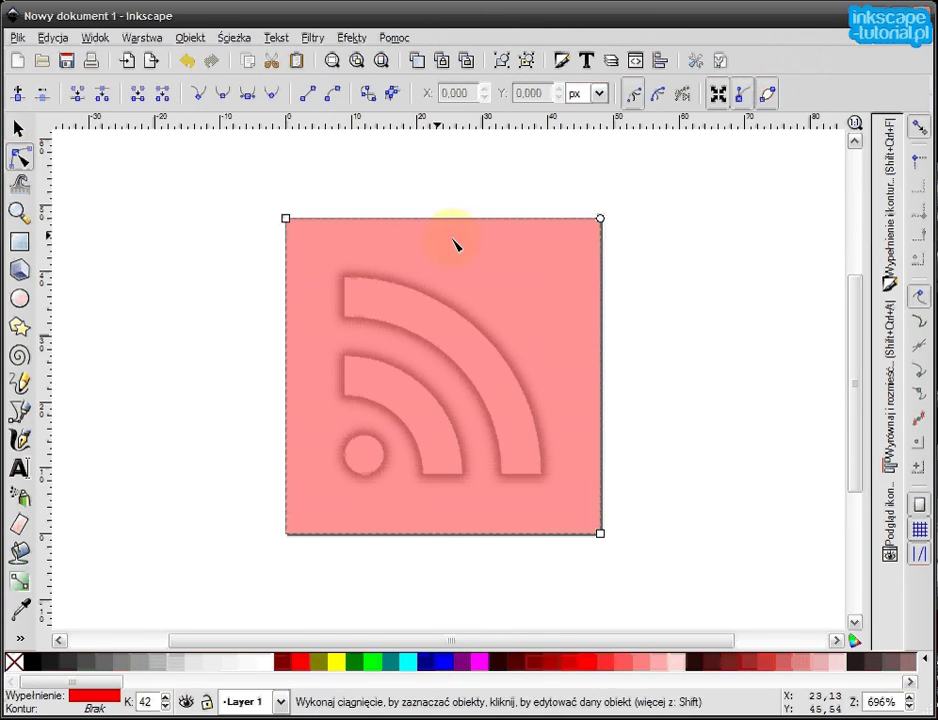
pyautogui.moveTo(600, 218); pyautogui.dragTo(600, 263)
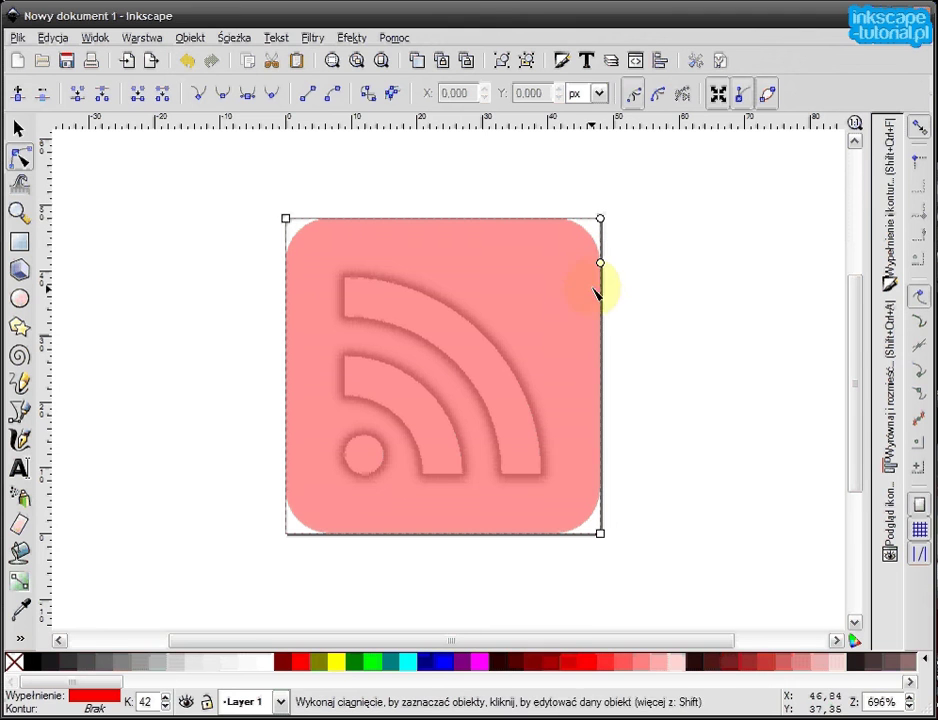
pyautogui.rightClick(150, 703)
pyautogui.click(200, 718)
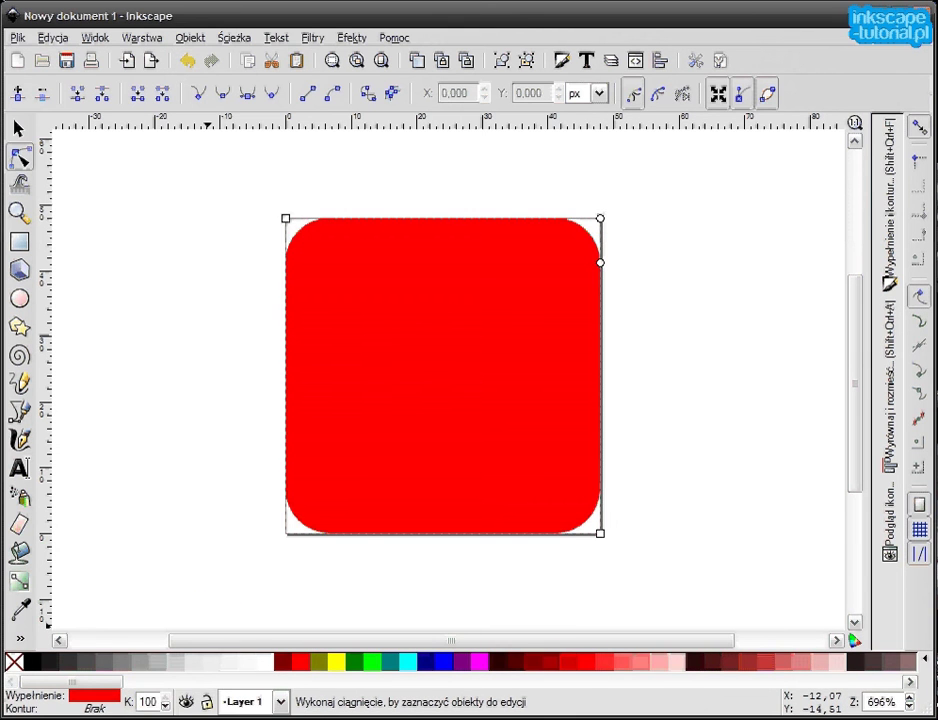
pyautogui.rightClick(148, 704)
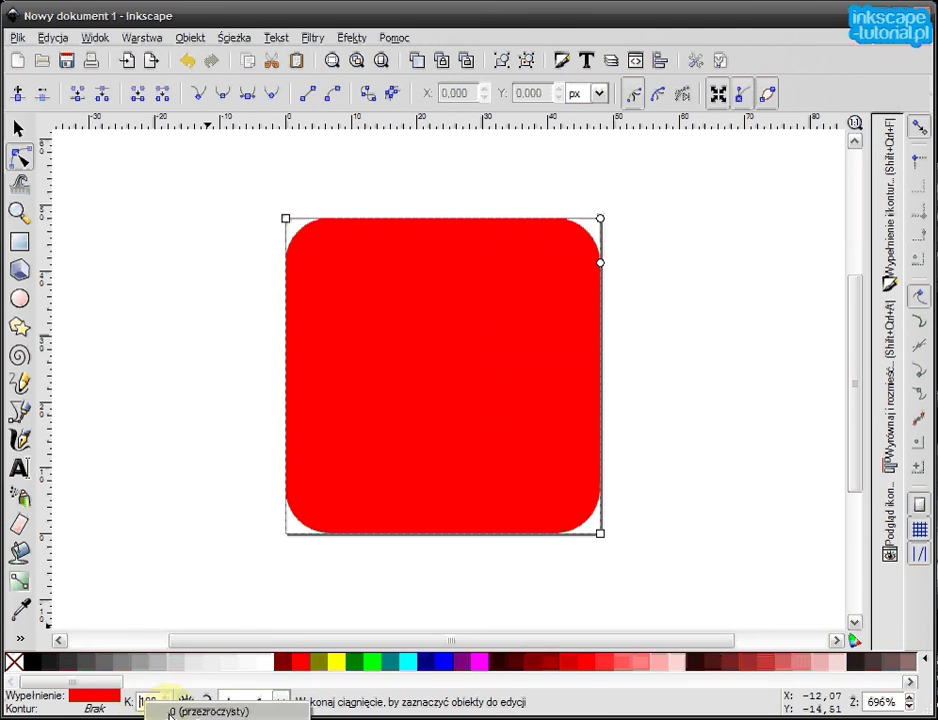
pyautogui.press('Escape')
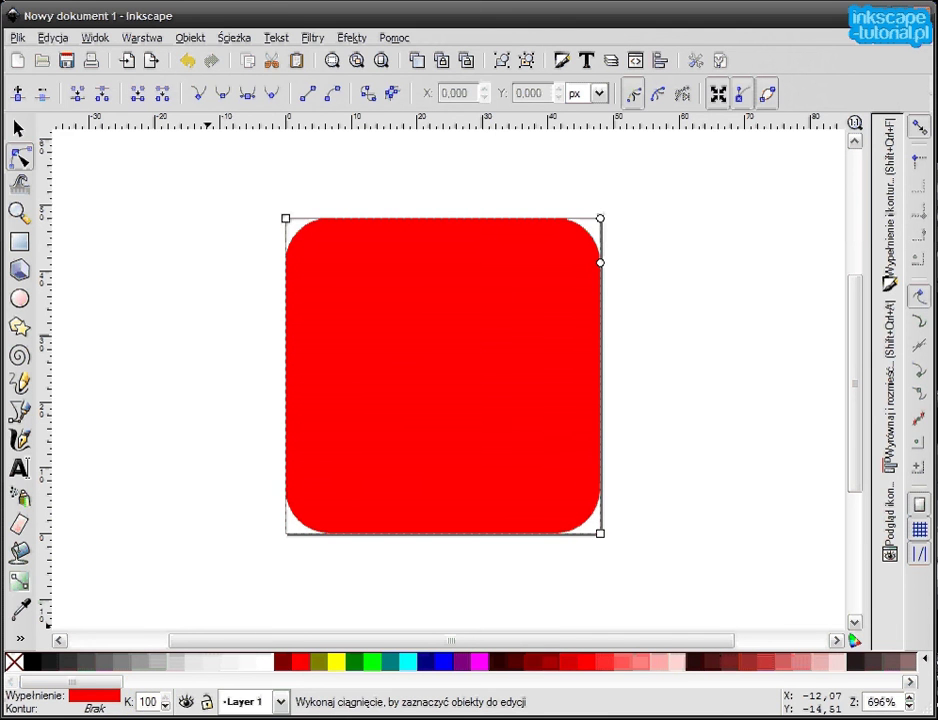
# Step: Change the rounded square's fill to orange by setting its HSL hue to 23
pyautogui.press('s')
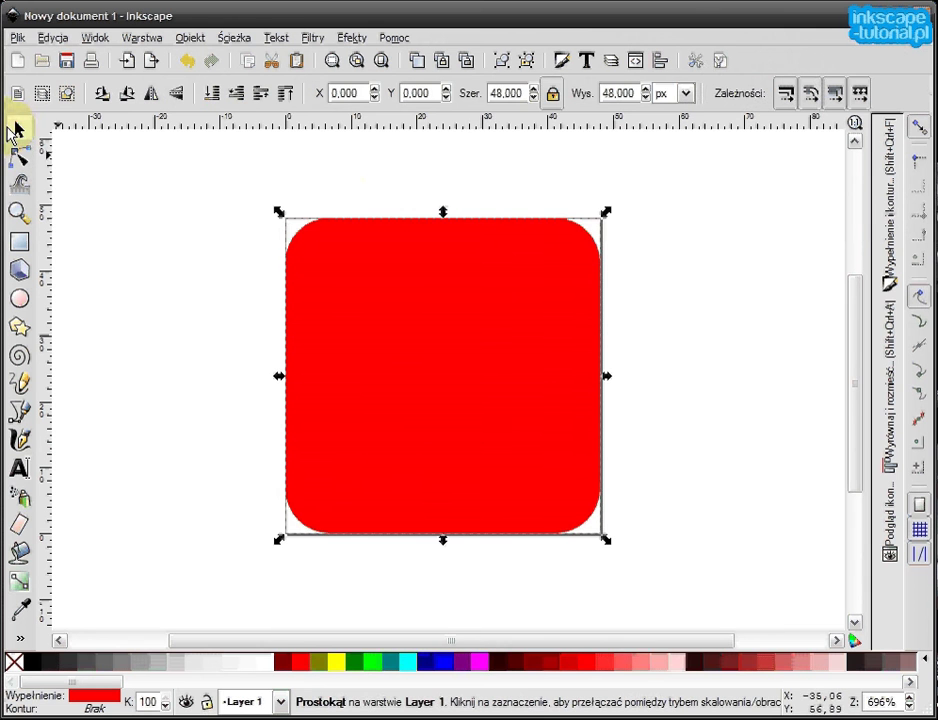
pyautogui.moveTo(701, 314); pyautogui.dragTo(517, 320)
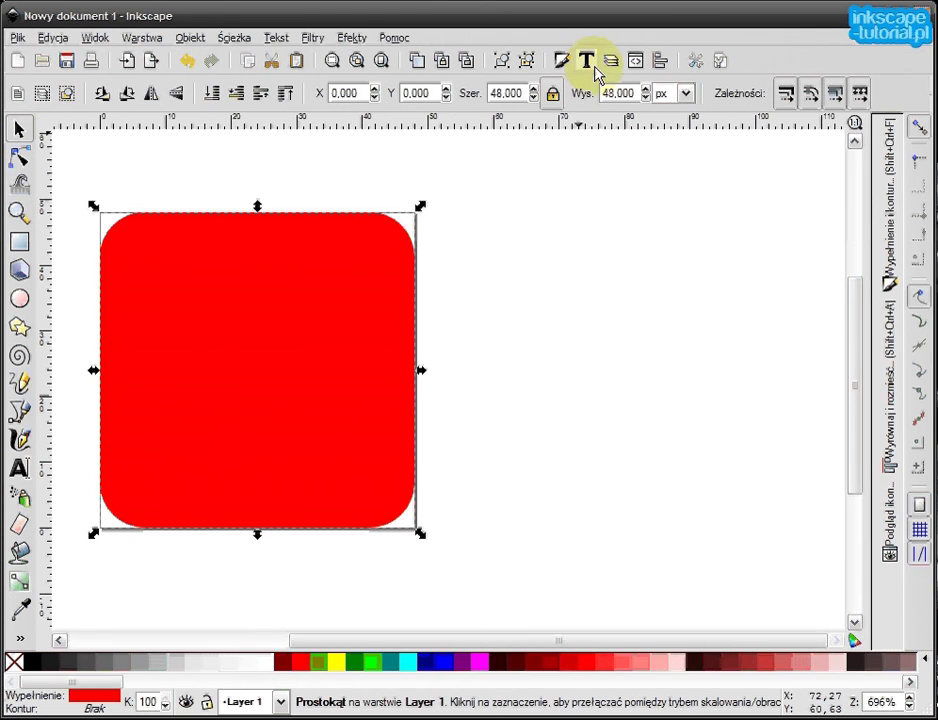
pyautogui.click(561, 60)
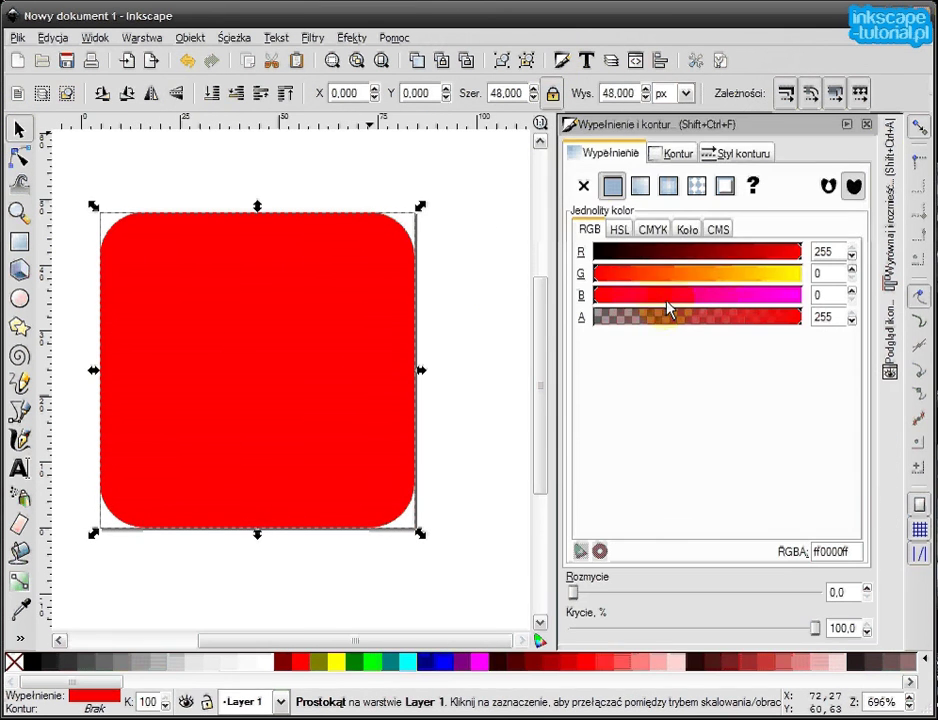
pyautogui.click(620, 230)
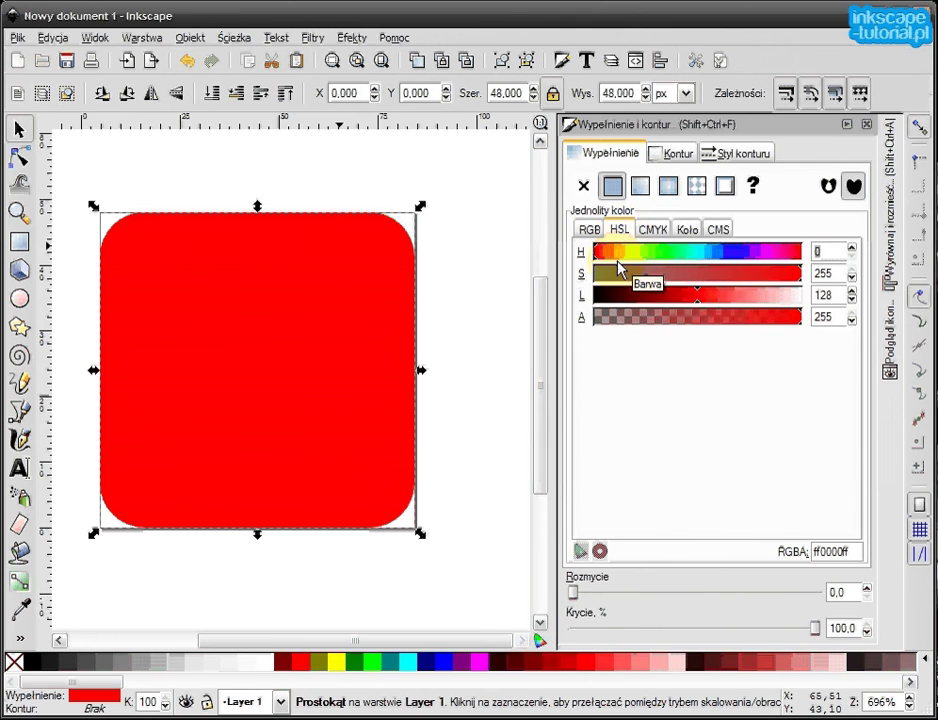
pyautogui.moveTo(617, 263)
pyautogui.mouseDown()
pyautogui.moveTo(599, 263)
pyautogui.moveTo(613, 260)
pyautogui.mouseUp()
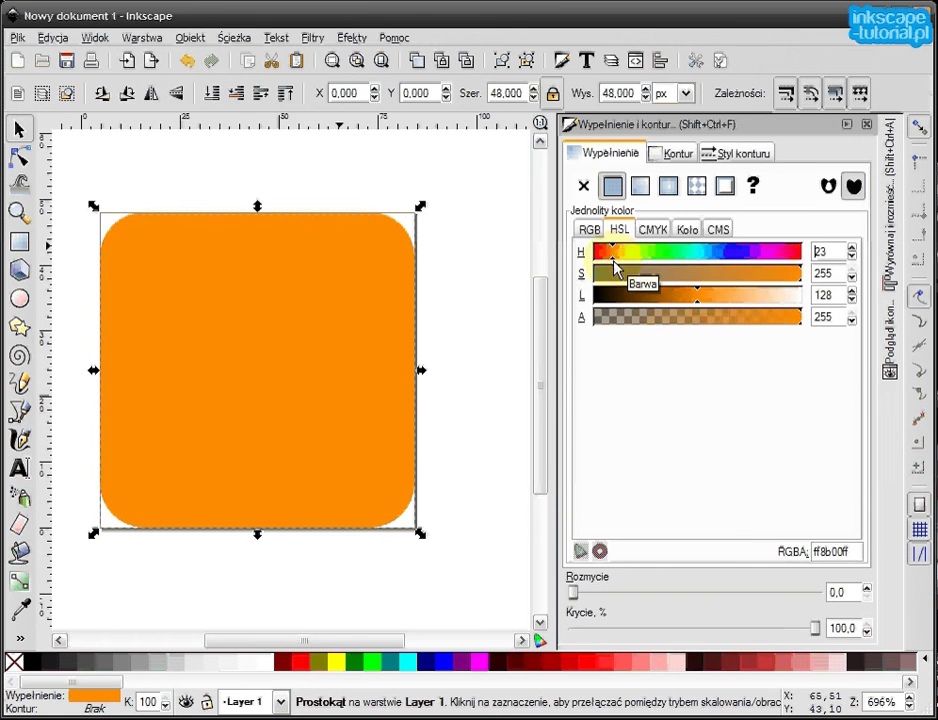
# Step: Duplicate the orange rounded square and fill the copy with green (#008000), leaving it without a stroke
pyautogui.click(494, 333)
pyautogui.click(306, 304)
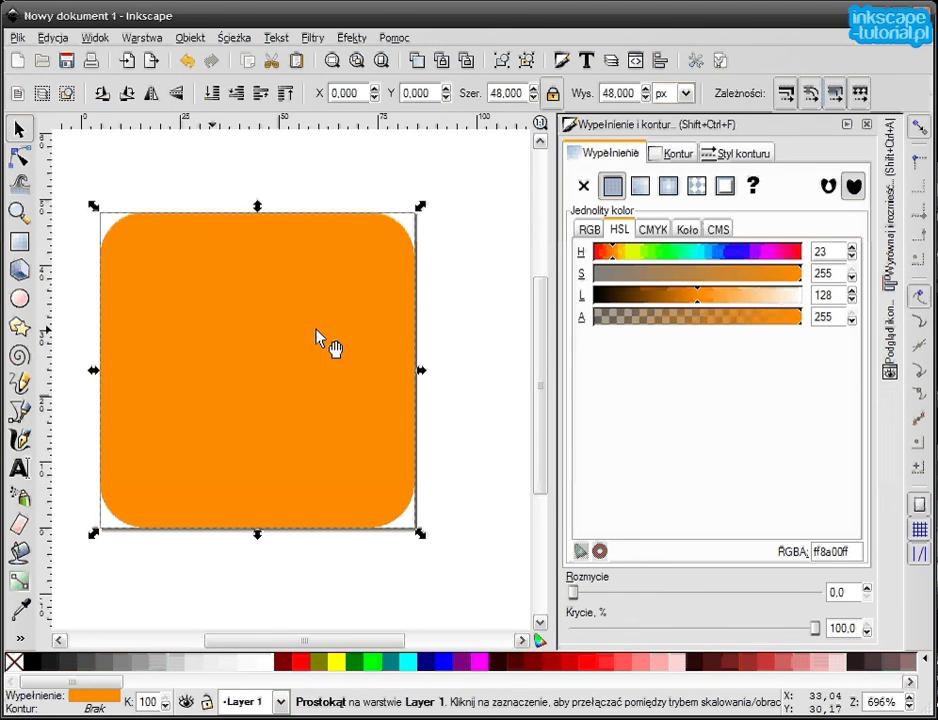
pyautogui.rightClick(323, 312)
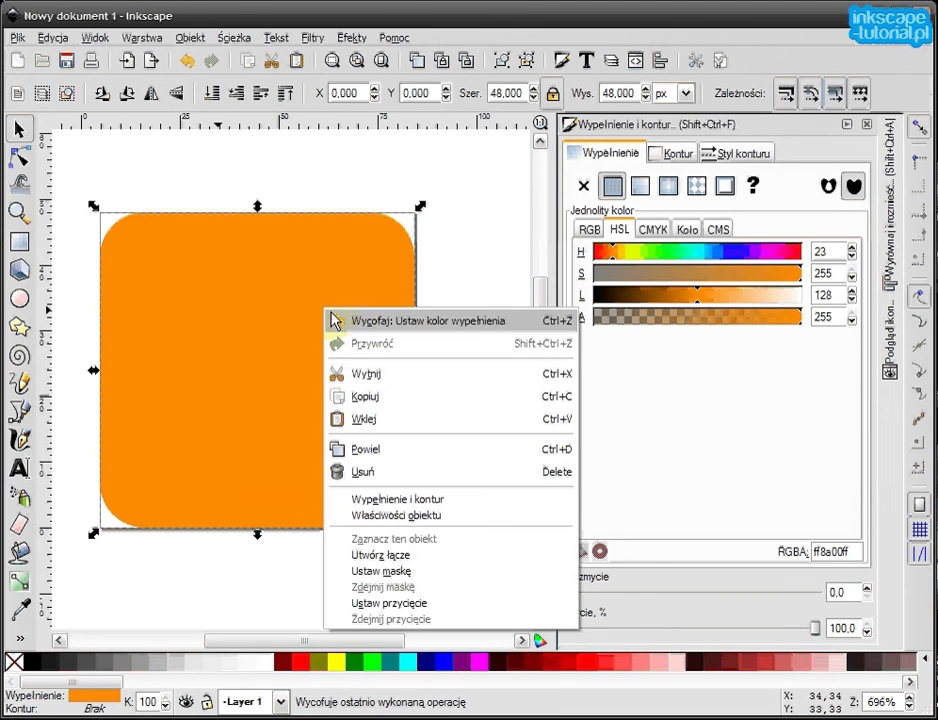
pyautogui.click(403, 451)
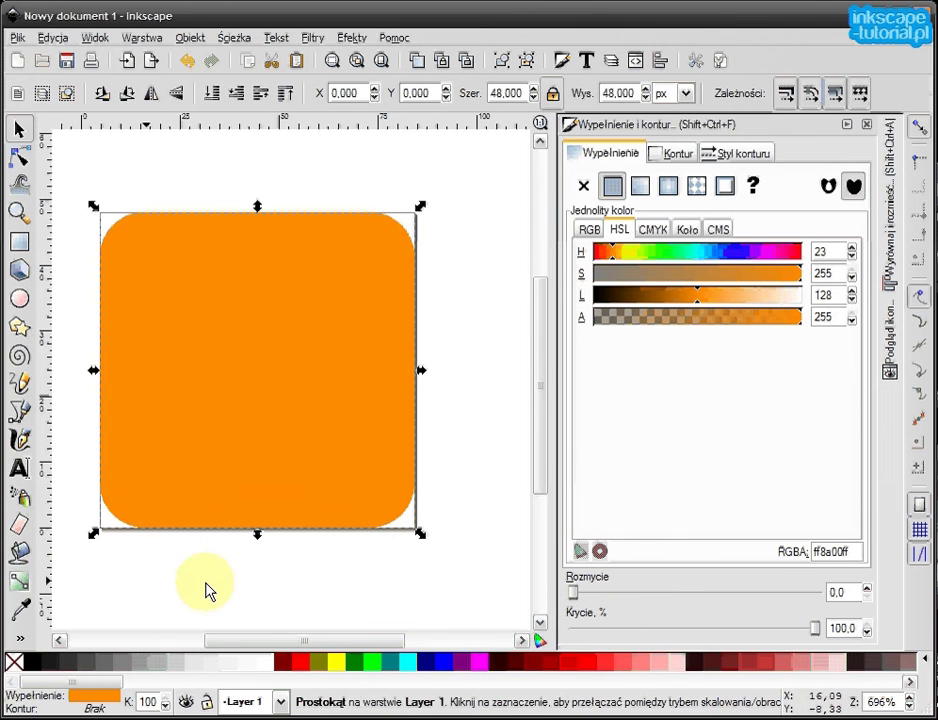
pyautogui.keyDown('shift'); pyautogui.click(35, 657); pyautogui.keyUp('shift')
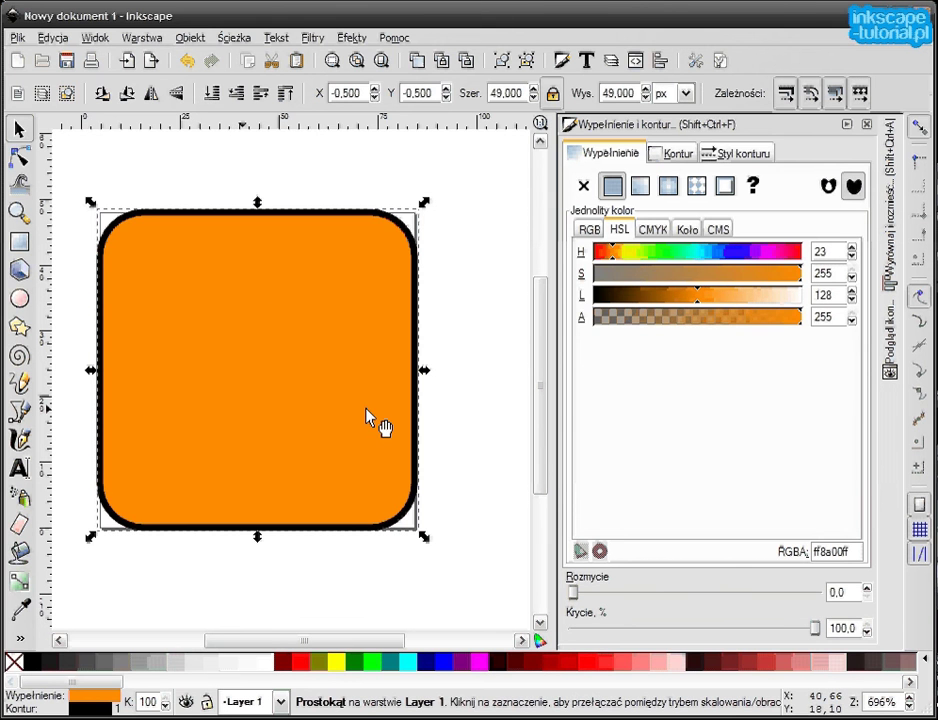
pyautogui.keyDown('shift'); pyautogui.click(14, 661); pyautogui.keyUp('shift')
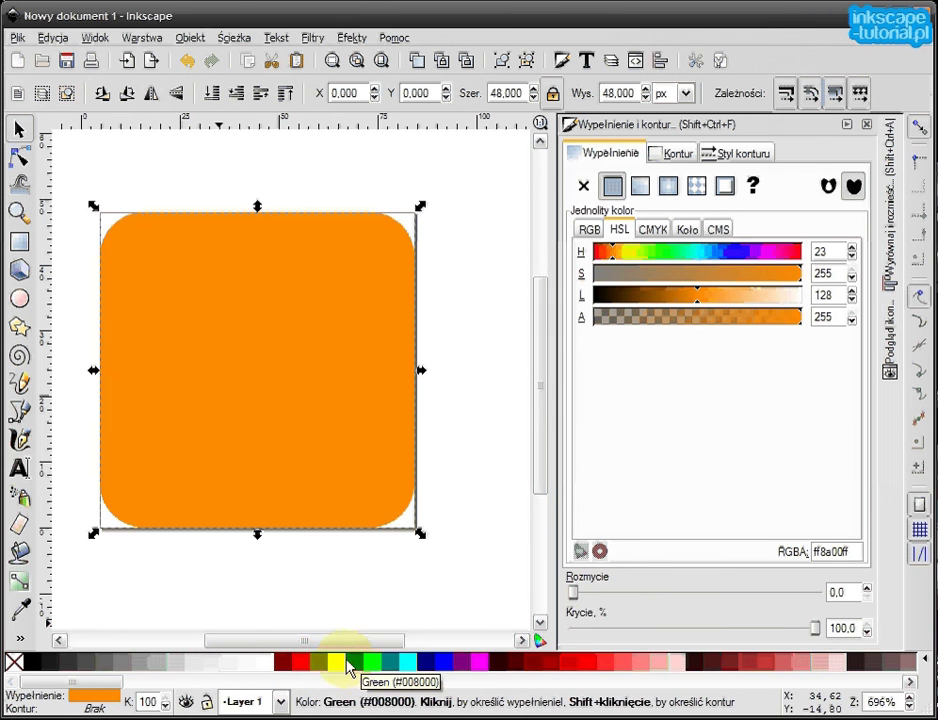
pyautogui.click(356, 662)
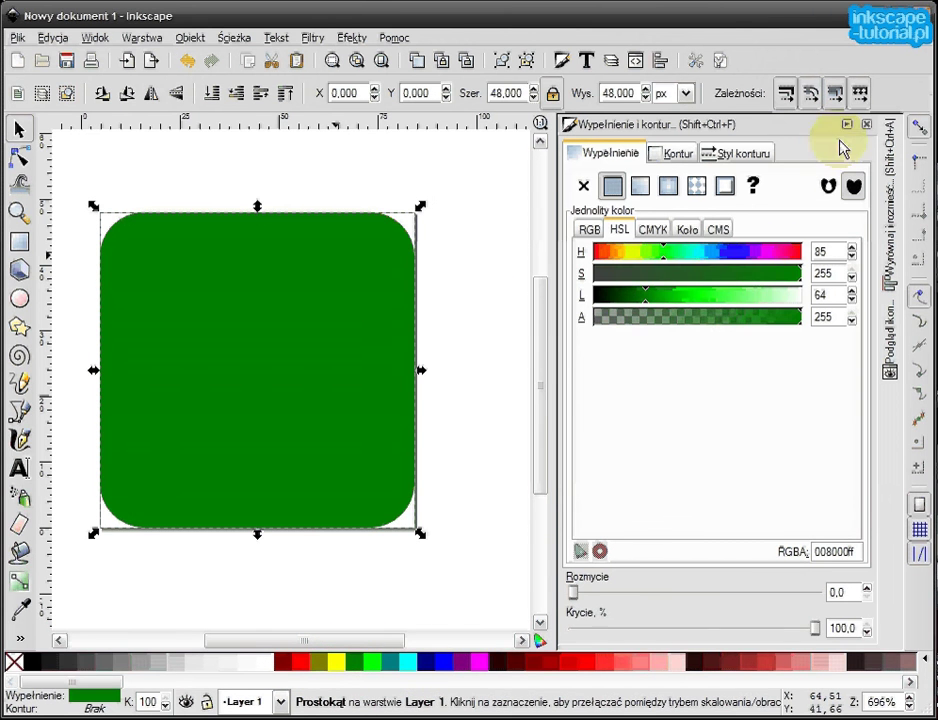
# Step: Close the Fill and Stroke dialog, show the canvas grid and scale the green copy about its centre to 44 x 44 px
pyautogui.click(867, 125)
pyautogui.keyDown('ctrl'); pyautogui.scroll(2, 637, 272); pyautogui.keyUp('ctrl')
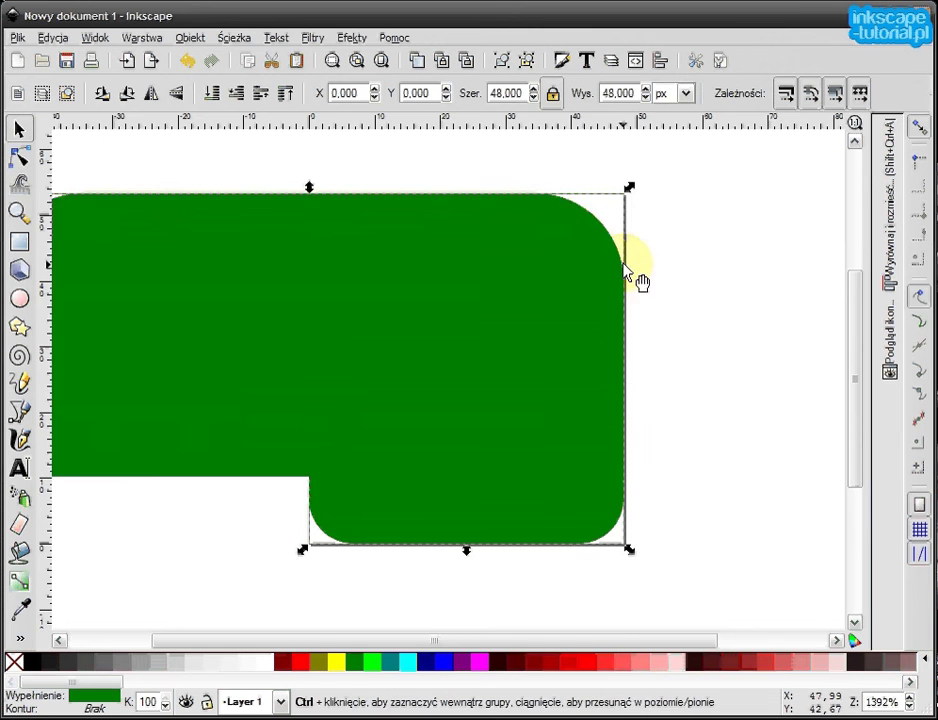
pyautogui.moveTo(628, 272); pyautogui.dragTo(745, 335)
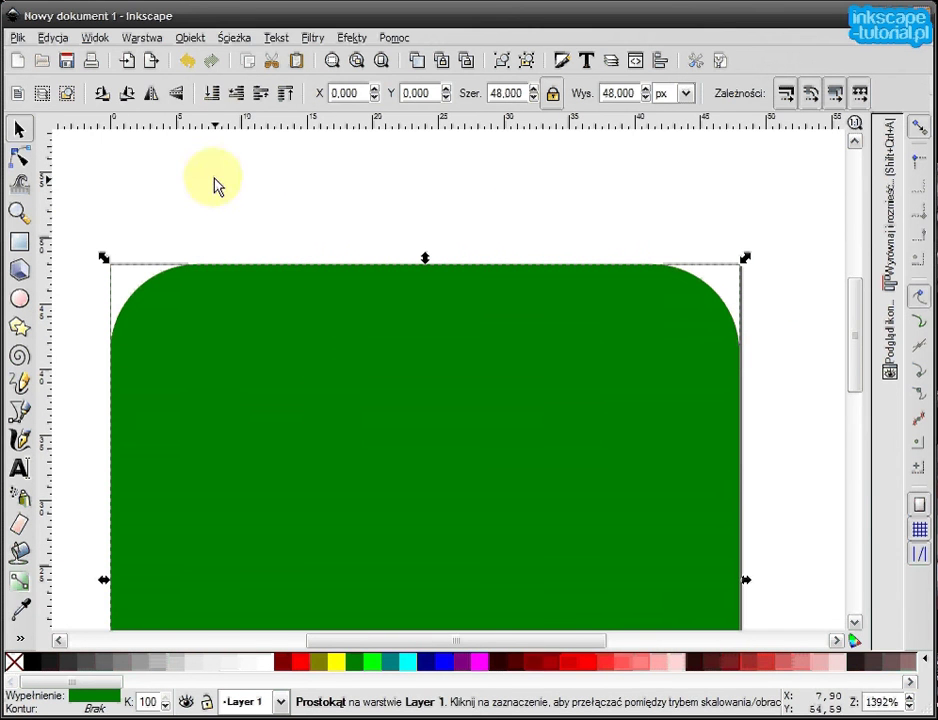
pyautogui.click(92, 39)
pyautogui.click(115, 100)
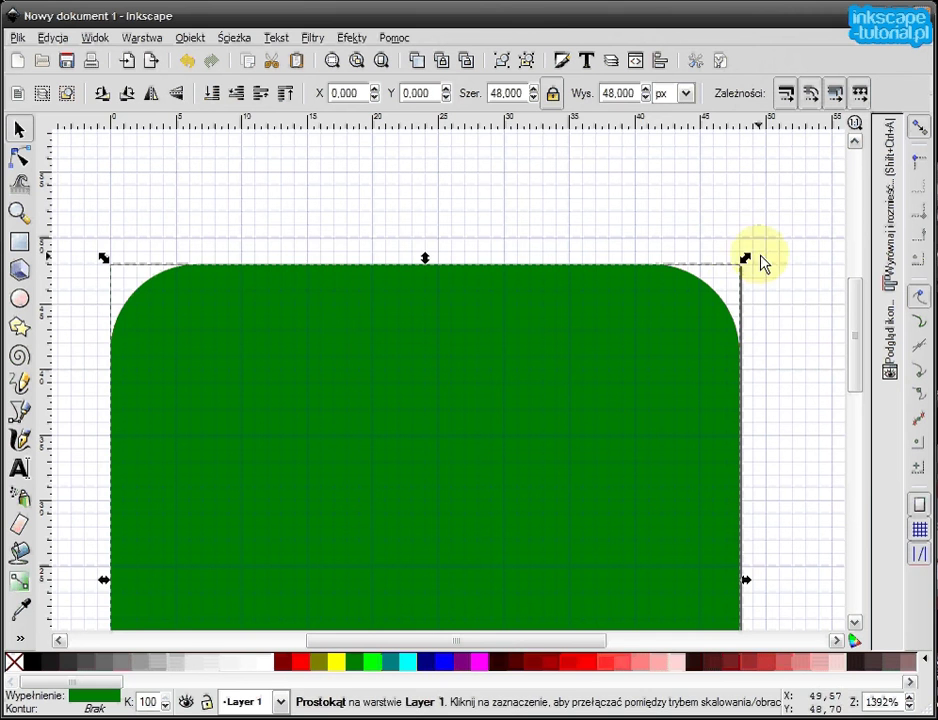
pyautogui.moveTo(745, 262); pyautogui.dragTo(739, 285)
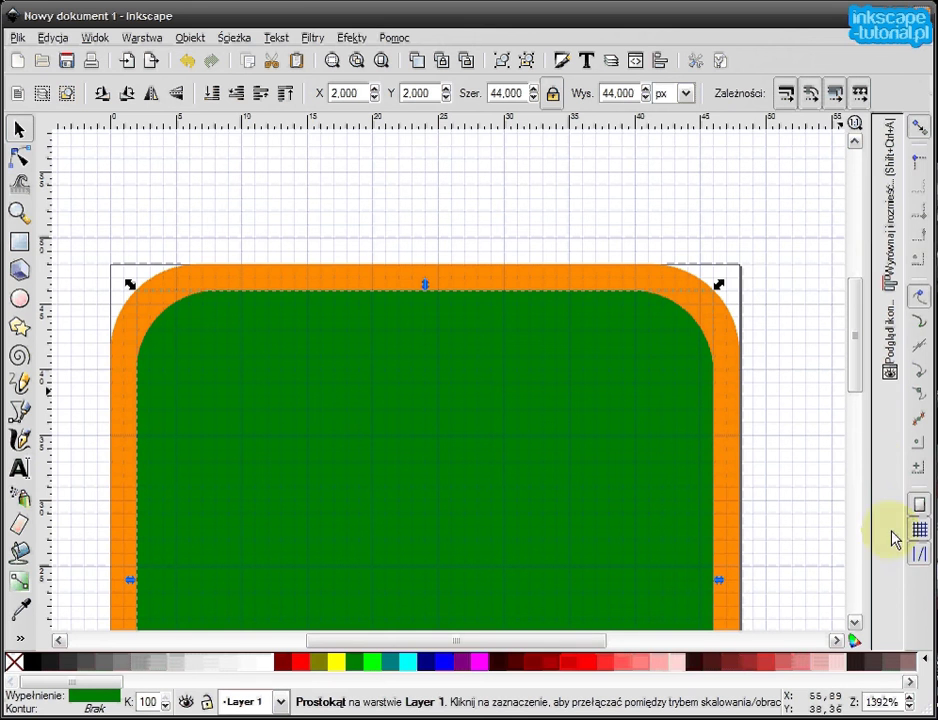
# Step: Turn off snapping and the width-height lock, and rescale the green square about its centre to about 45 x 45 px
pyautogui.click(919, 125)
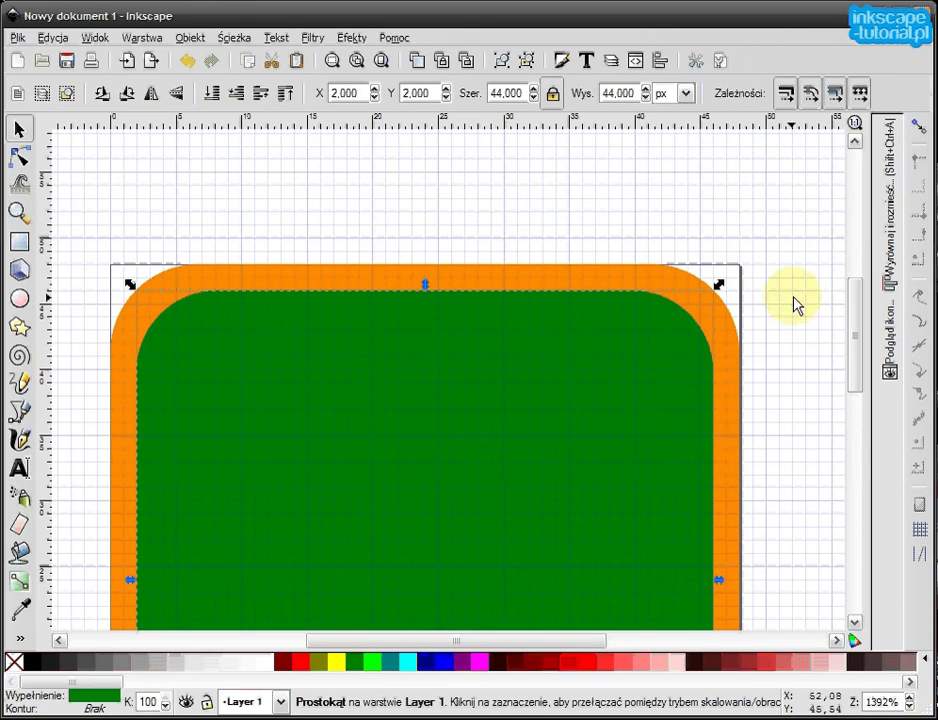
pyautogui.moveTo(719, 285)
pyautogui.mouseDown()
pyautogui.moveTo(728, 291)
pyautogui.moveTo(730, 278)
pyautogui.mouseUp()
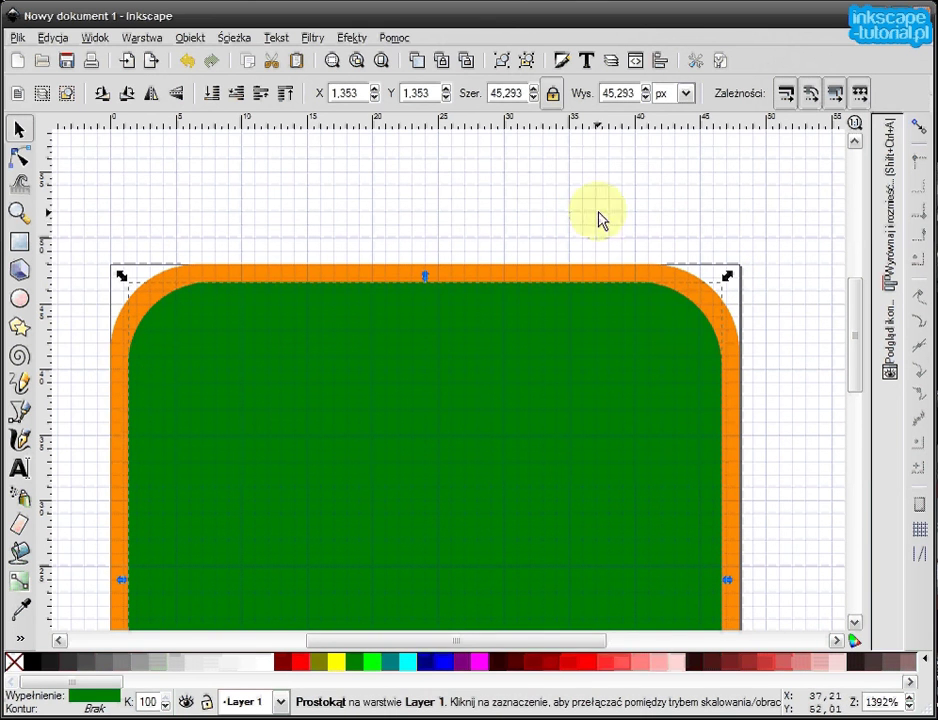
pyautogui.click(552, 93)
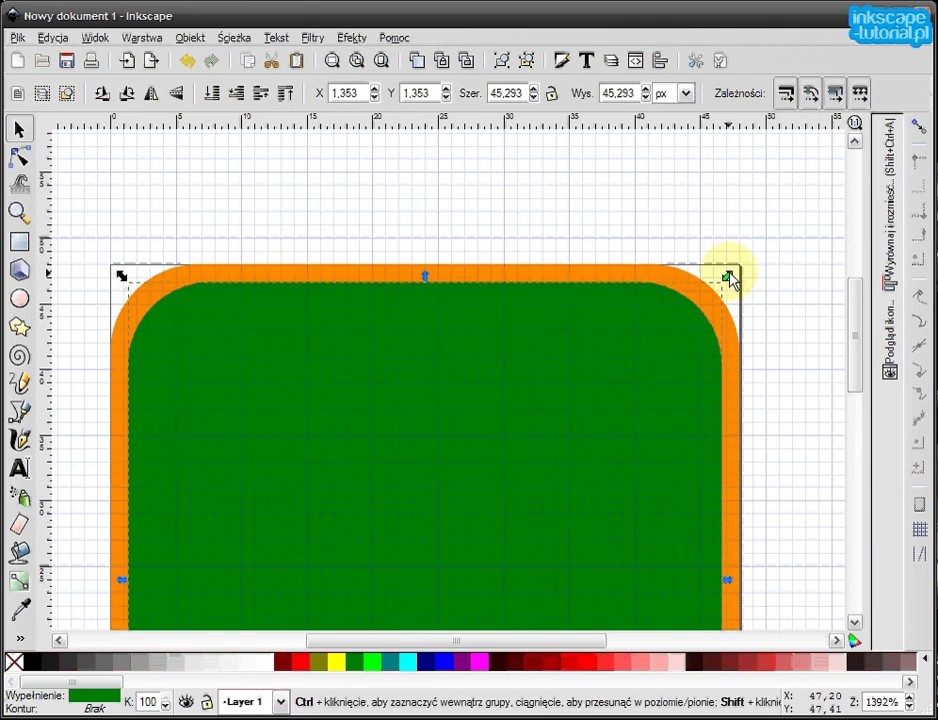
pyautogui.moveTo(728, 274); pyautogui.dragTo(735, 279)
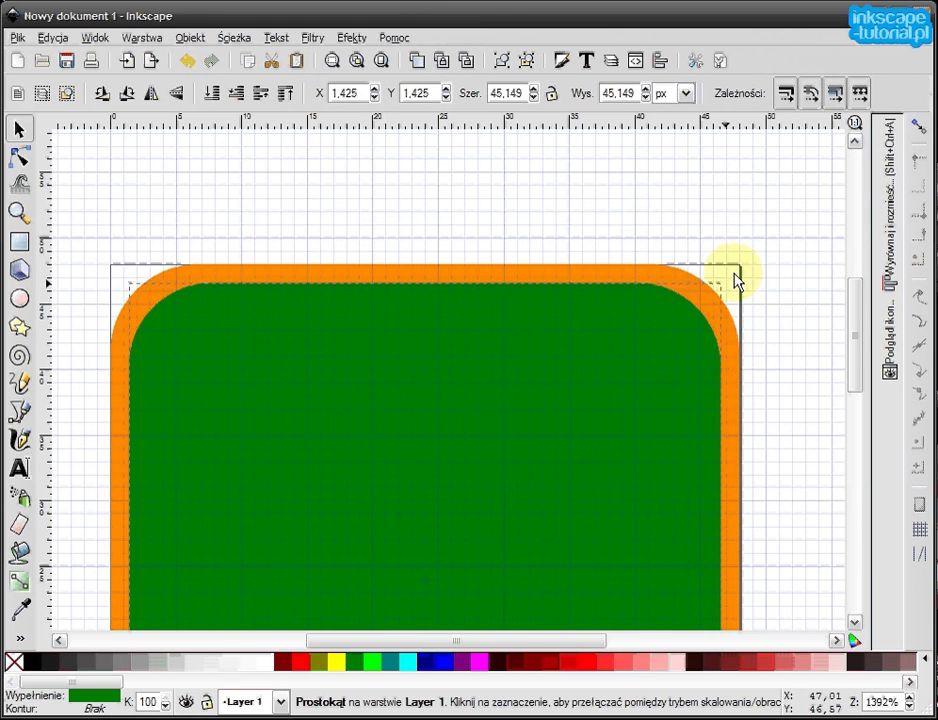
pyautogui.scroll(4, 708, 310)
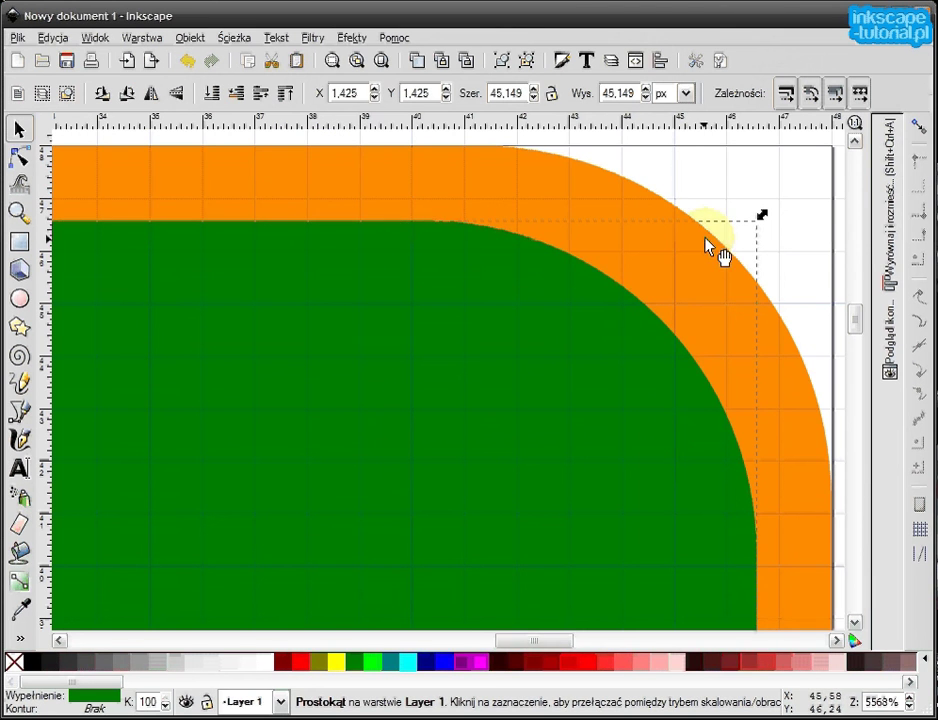
pyautogui.moveTo(760, 224); pyautogui.dragTo(757, 222)
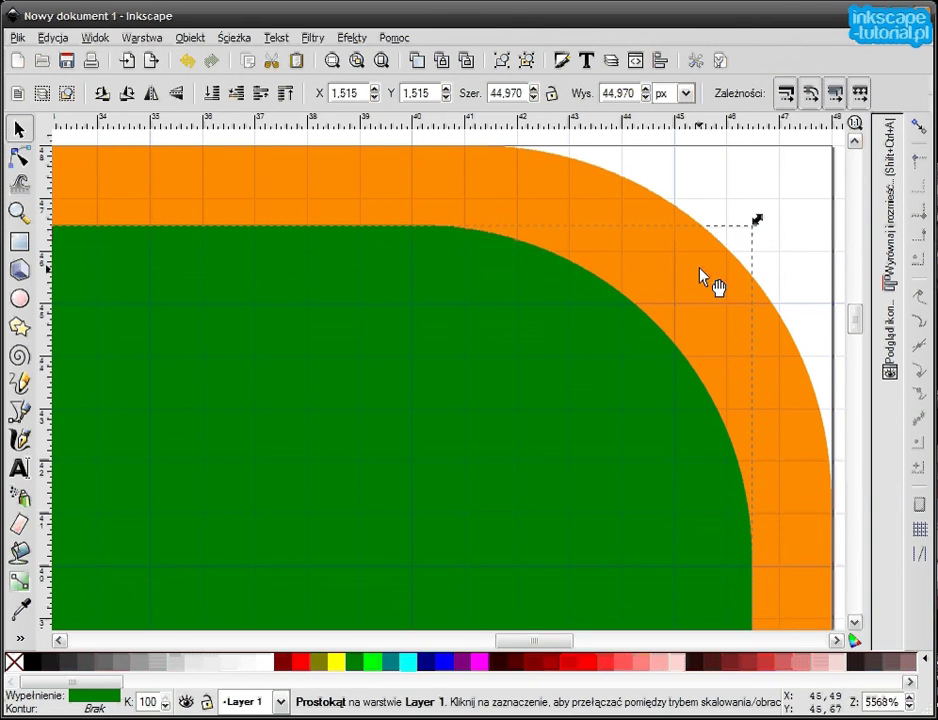
# Step: Hide the canvas grid
pyautogui.press('-')
pyautogui.press('-')
pyautogui.moveTo(415, 496); pyautogui.dragTo(617, 373)
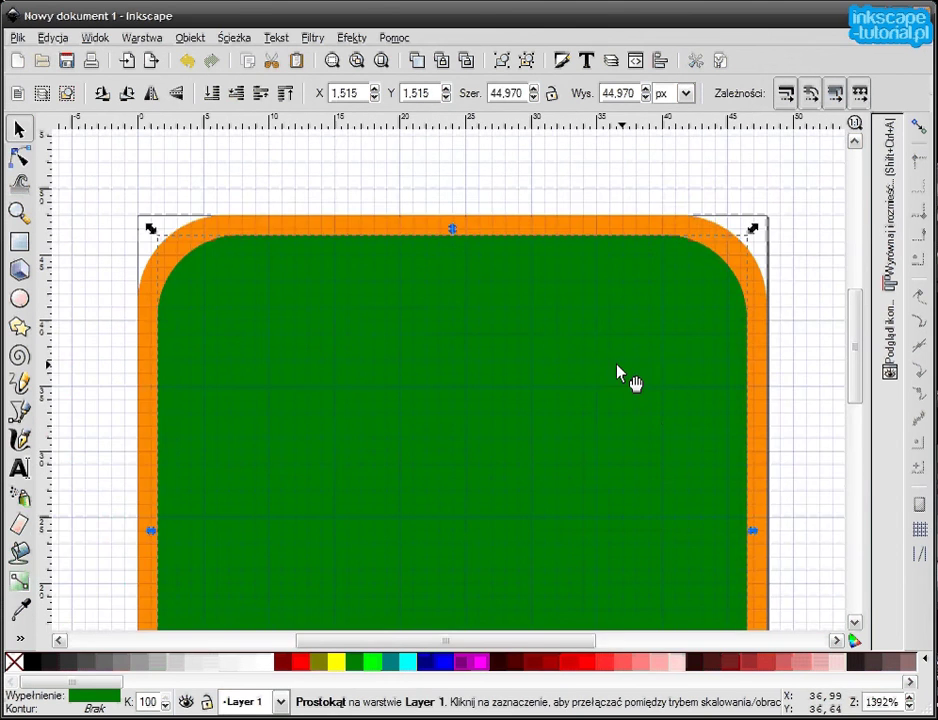
pyautogui.press('-')
pyautogui.moveTo(578, 486); pyautogui.dragTo(553, 490)
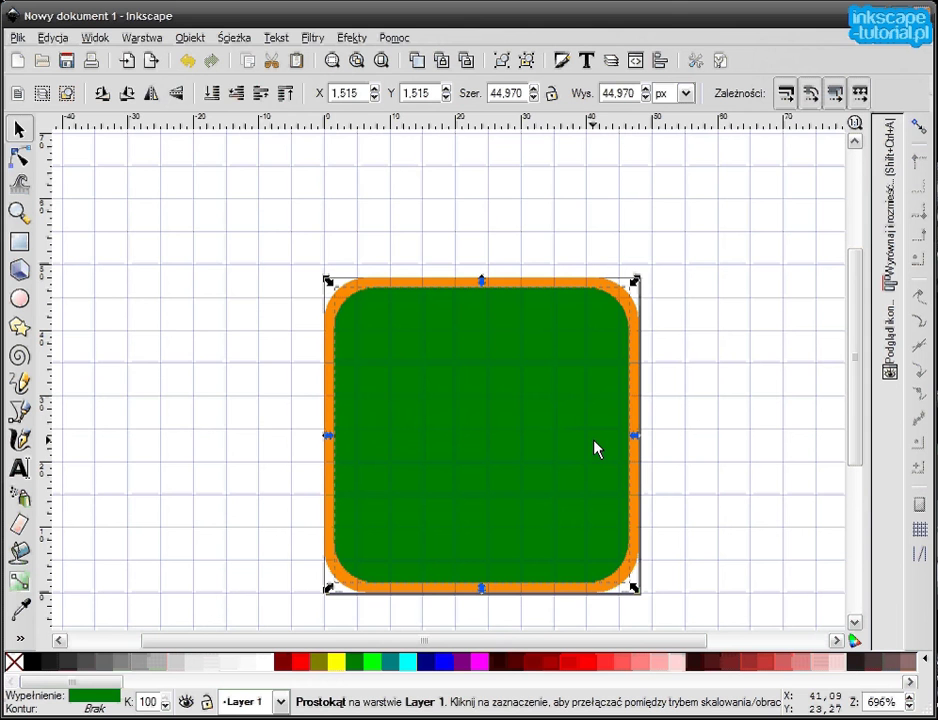
pyautogui.click(98, 39)
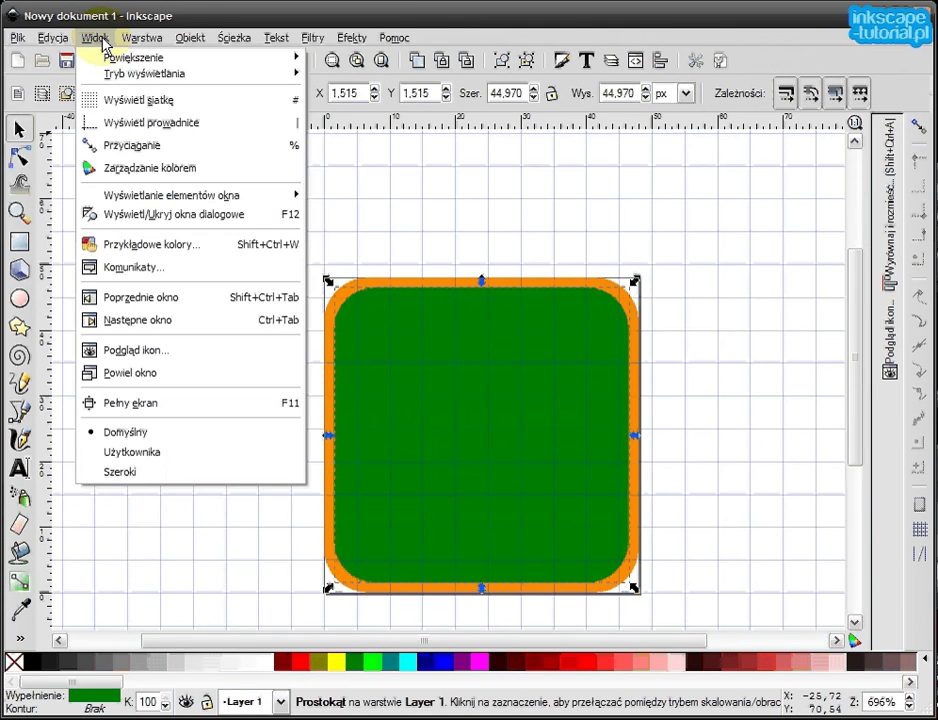
pyautogui.click(110, 100)
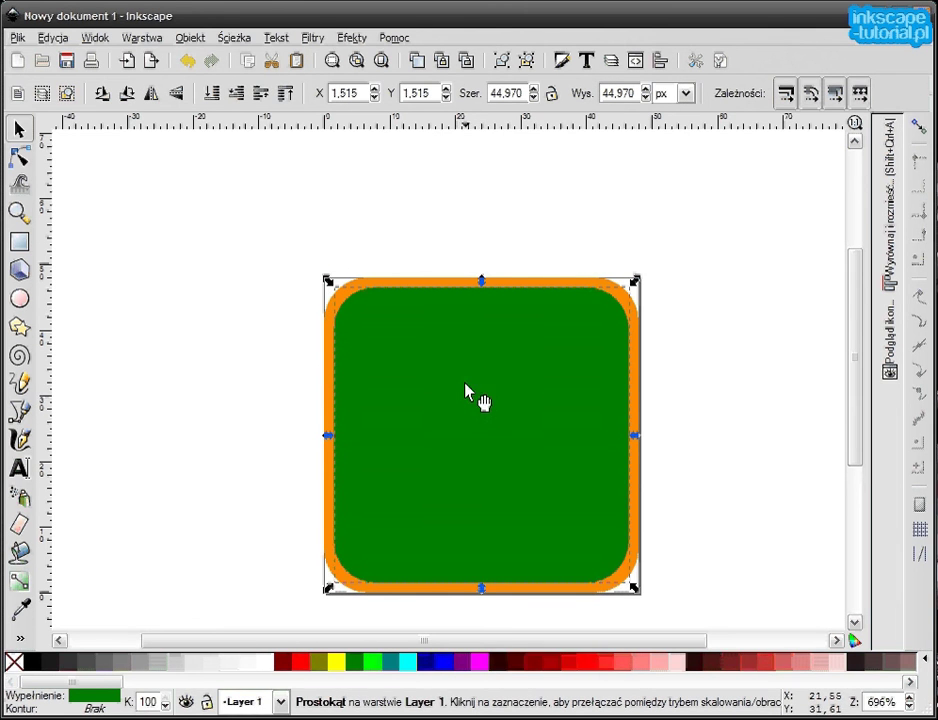
# Step: Fill the green inner square with the orange sampled from the outer square and open its Fill and Stroke settings
pyautogui.click(22, 610)
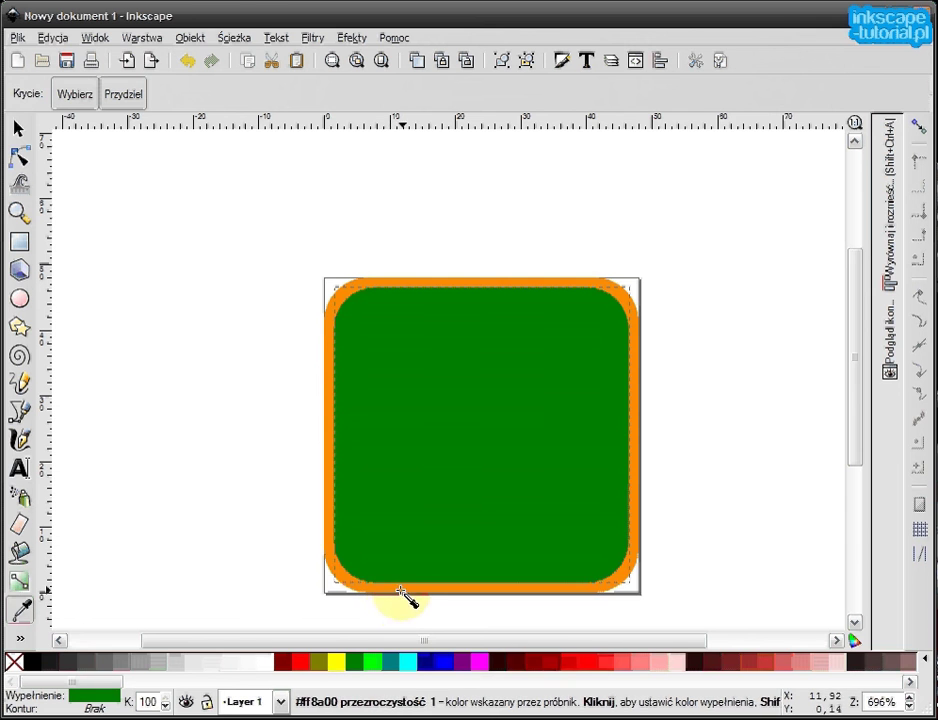
pyautogui.click(399, 592)
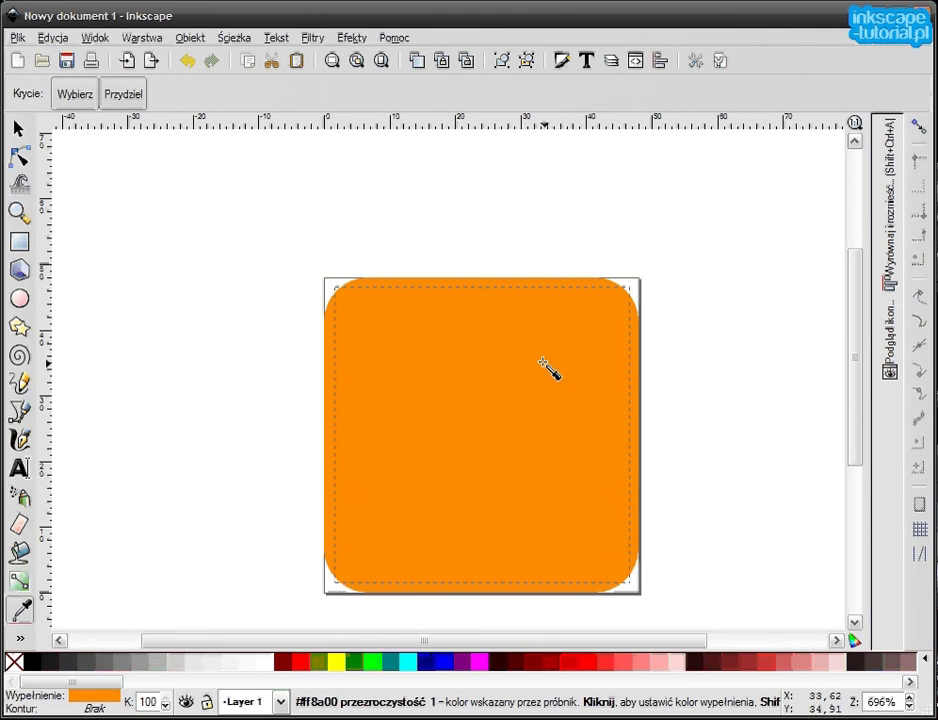
pyautogui.moveTo(649, 408); pyautogui.dragTo(482, 346)
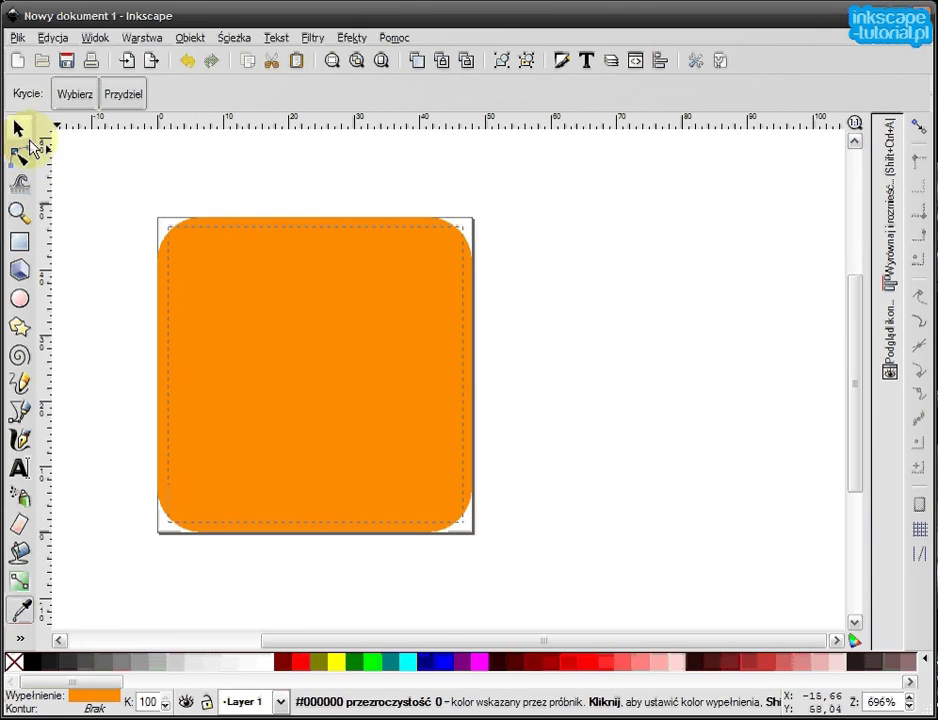
pyautogui.click(19, 129)
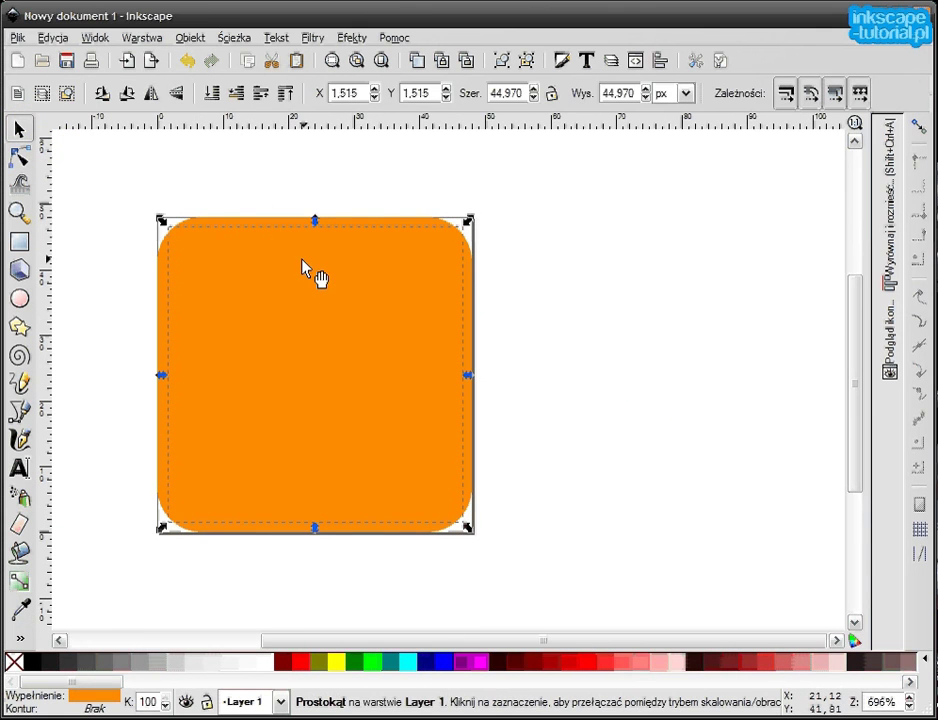
pyautogui.click(563, 63)
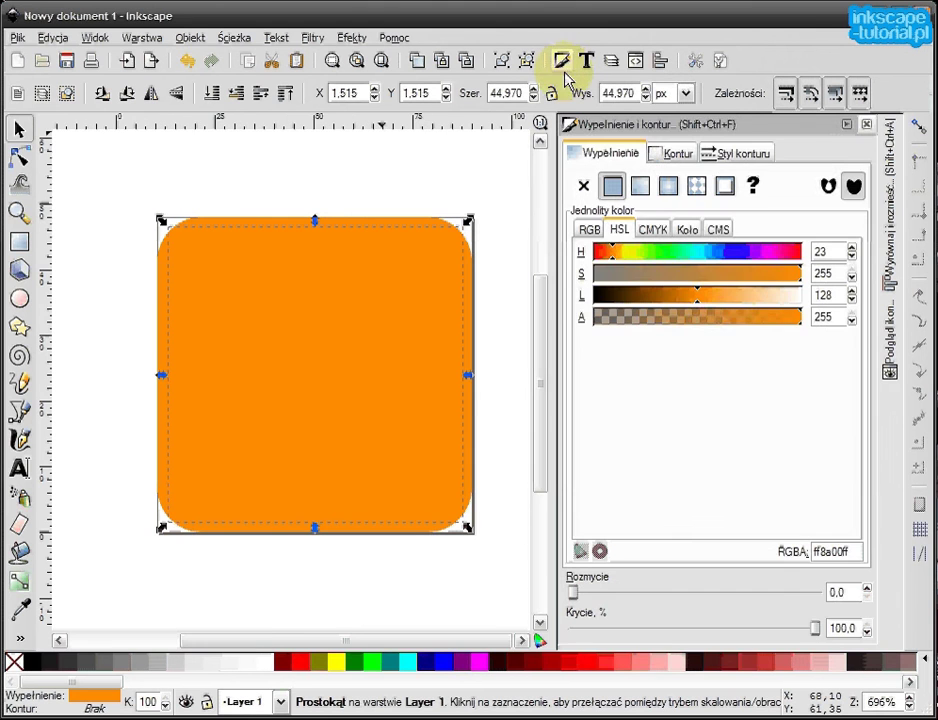
# Step: Change the inner square's fill from a flat colour to a radial gradient
pyautogui.click(670, 195)
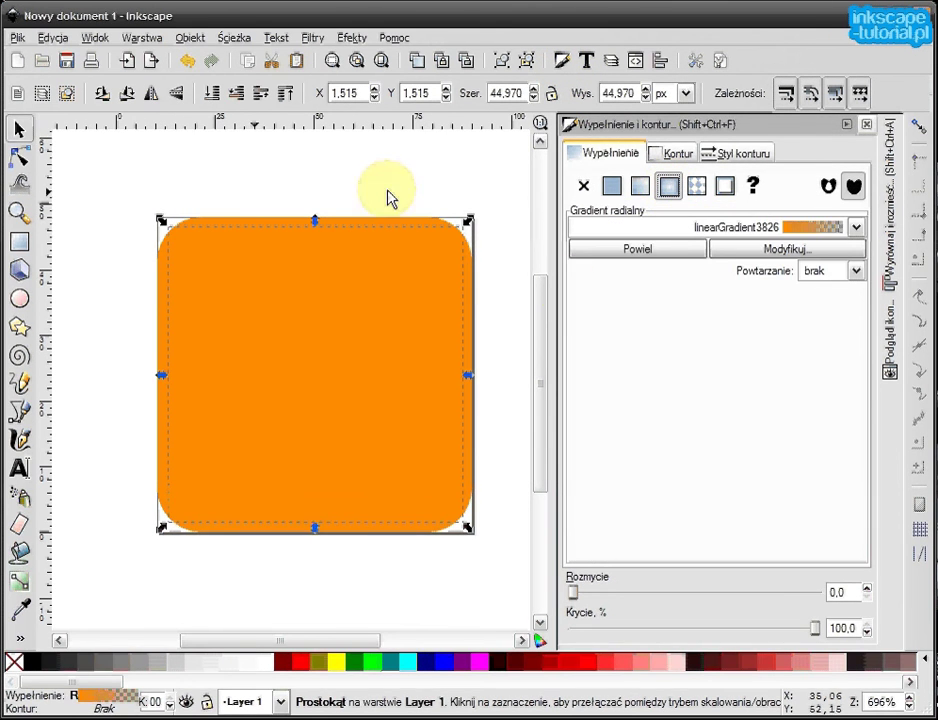
# Step: Draw a black rounded rectangle, lower it directly behind the inner square and stretch it to about 60 x 70 px as a contrast backdrop
pyautogui.click(20, 243)
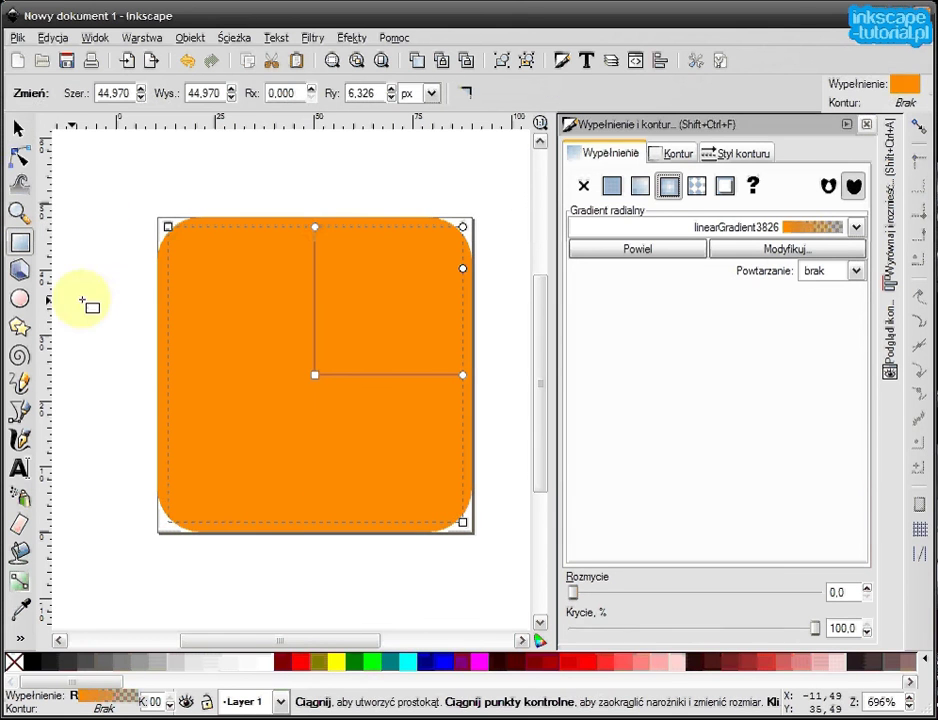
pyautogui.moveTo(86, 174); pyautogui.dragTo(231, 611)
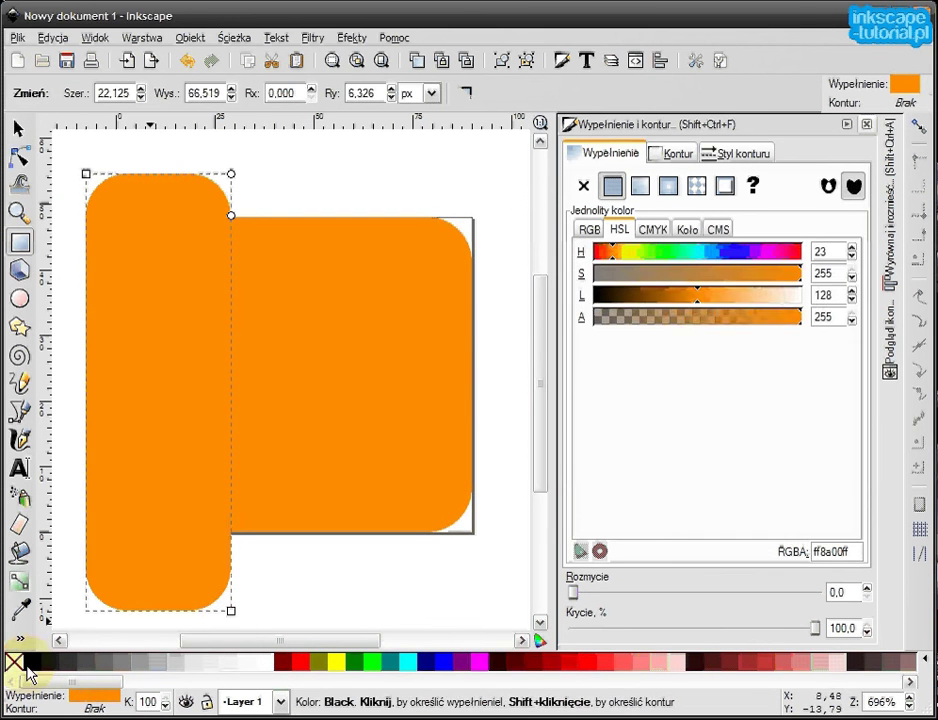
pyautogui.click(31, 662)
pyautogui.click(18, 130)
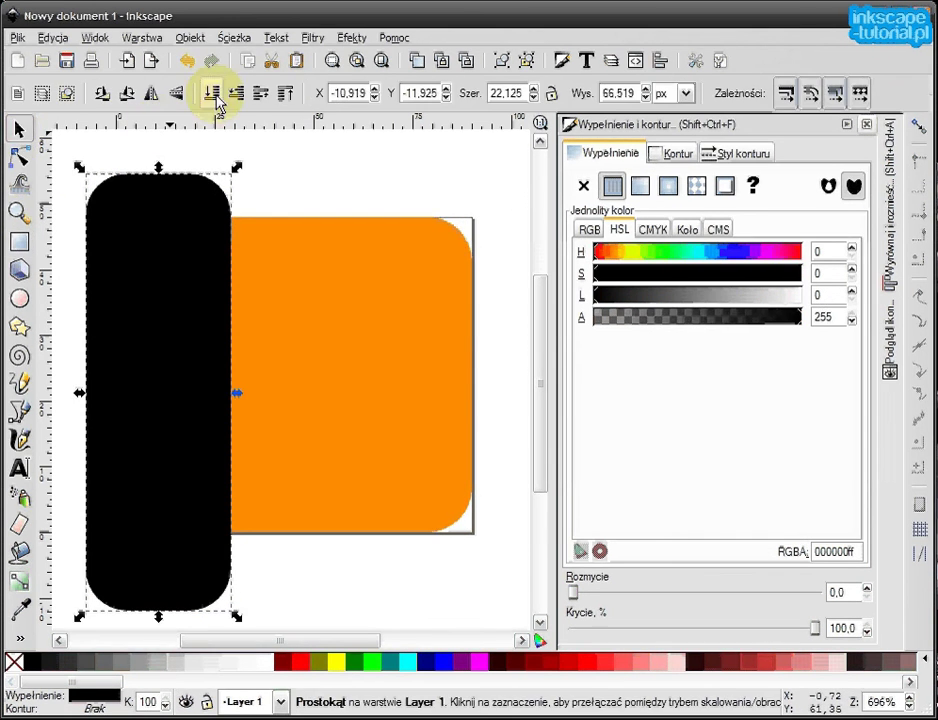
pyautogui.click(237, 88)
pyautogui.moveTo(170, 592); pyautogui.dragTo(434, 589)
pyautogui.moveTo(364, 582); pyautogui.dragTo(206, 591)
pyautogui.moveTo(290, 178); pyautogui.dragTo(536, 157)
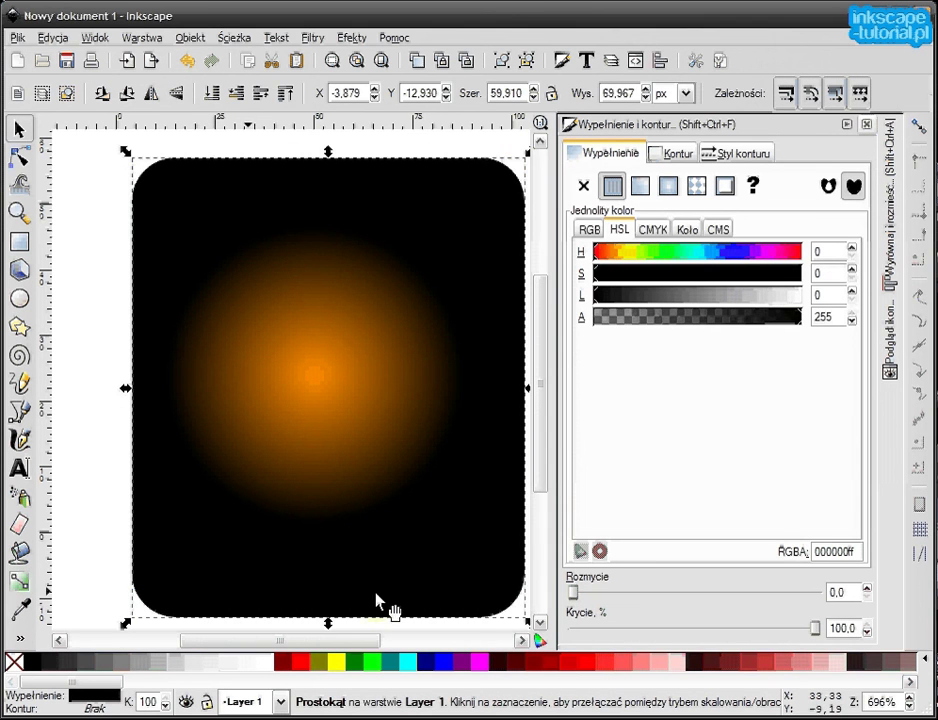
# Step: Reverse the direction of the inner square's radial gradient so the solid orange lies at the edges
pyautogui.click(324, 404)
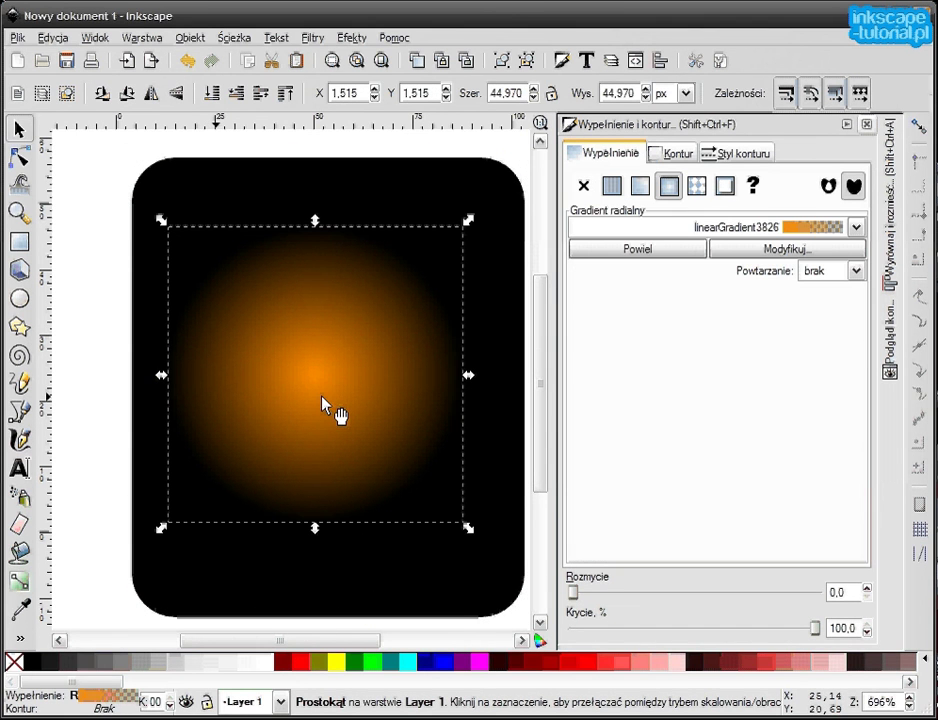
pyautogui.click(19, 582)
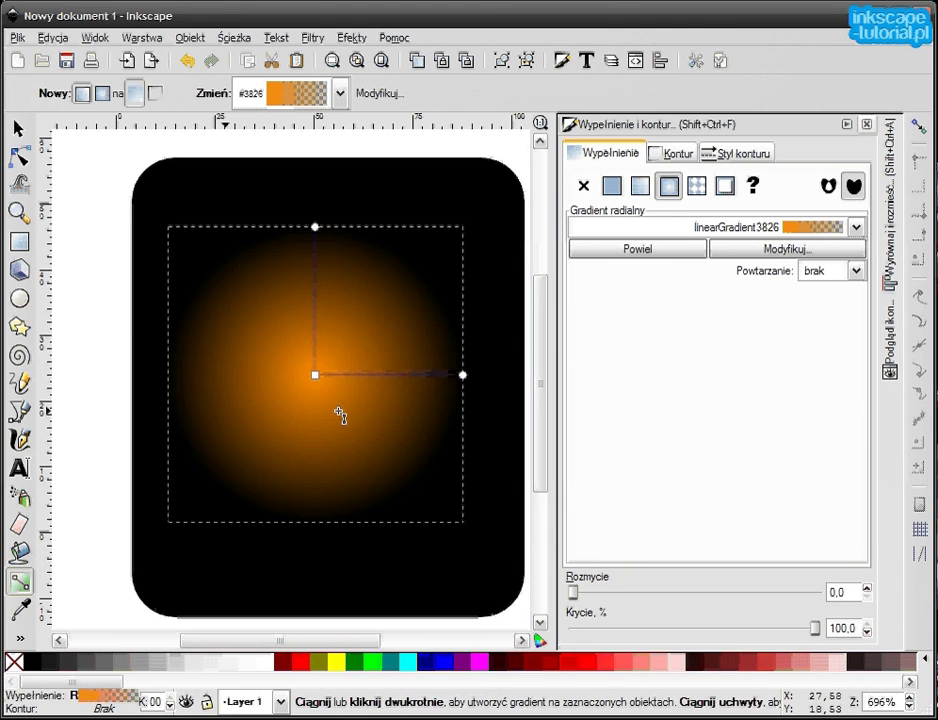
pyautogui.hotkey('shift', 'r')
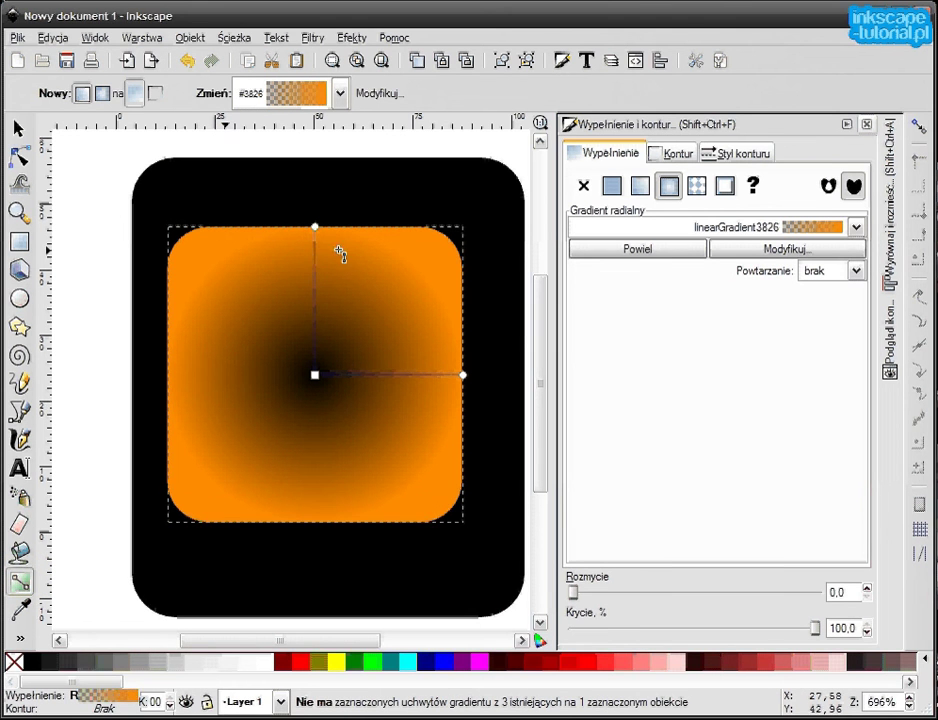
# Step: Colour the gradient's centre stop opaque yellow and shift its hue to 36, giving ffd800ff
pyautogui.click(316, 378)
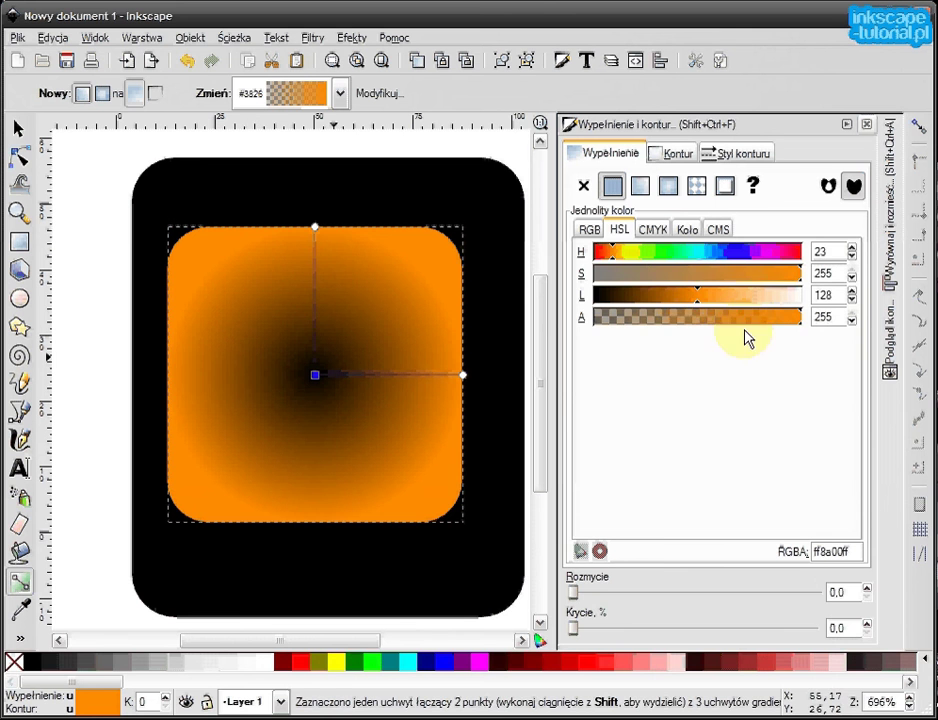
pyautogui.click(340, 663)
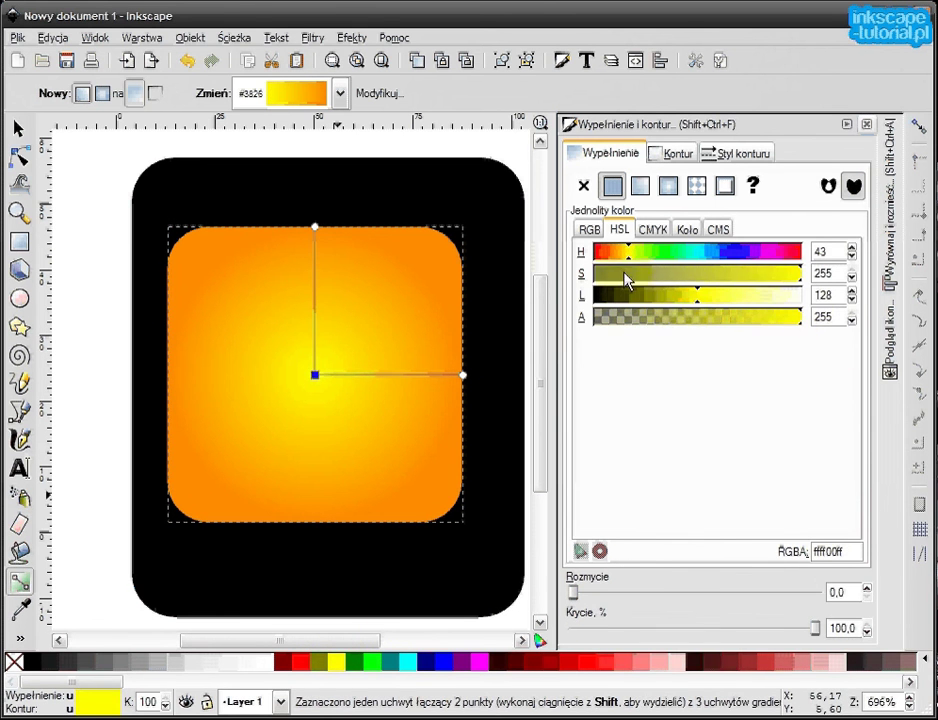
pyautogui.click(692, 324)
pyautogui.moveTo(692, 302); pyautogui.dragTo(842, 320)
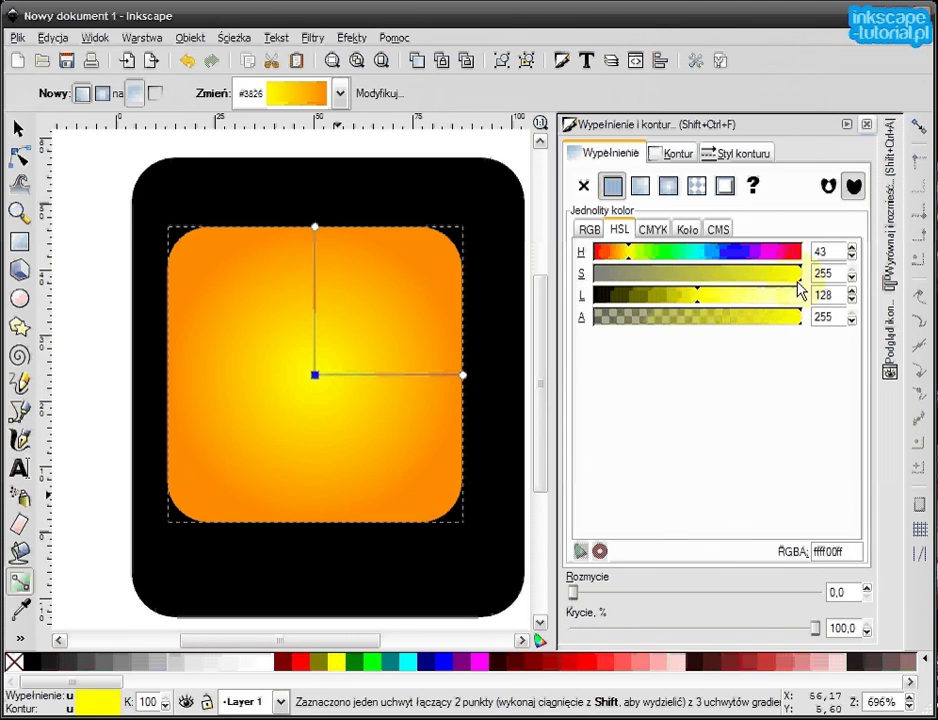
pyautogui.moveTo(630, 257); pyautogui.dragTo(625, 257)
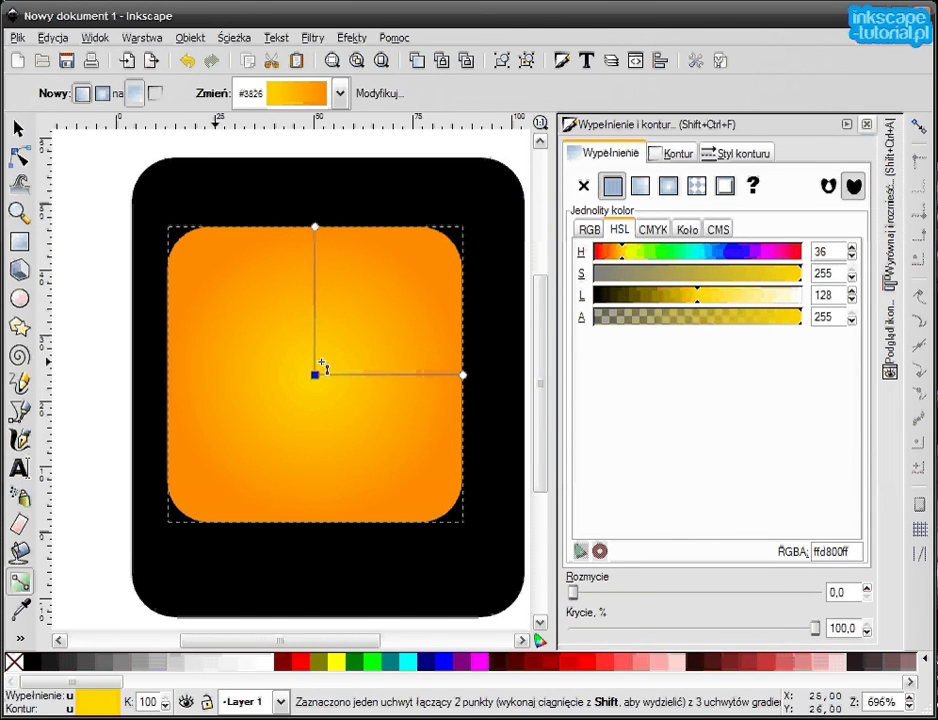
# Step: Delete the black backdrop rectangle behind the inner square
pyautogui.click(18, 129)
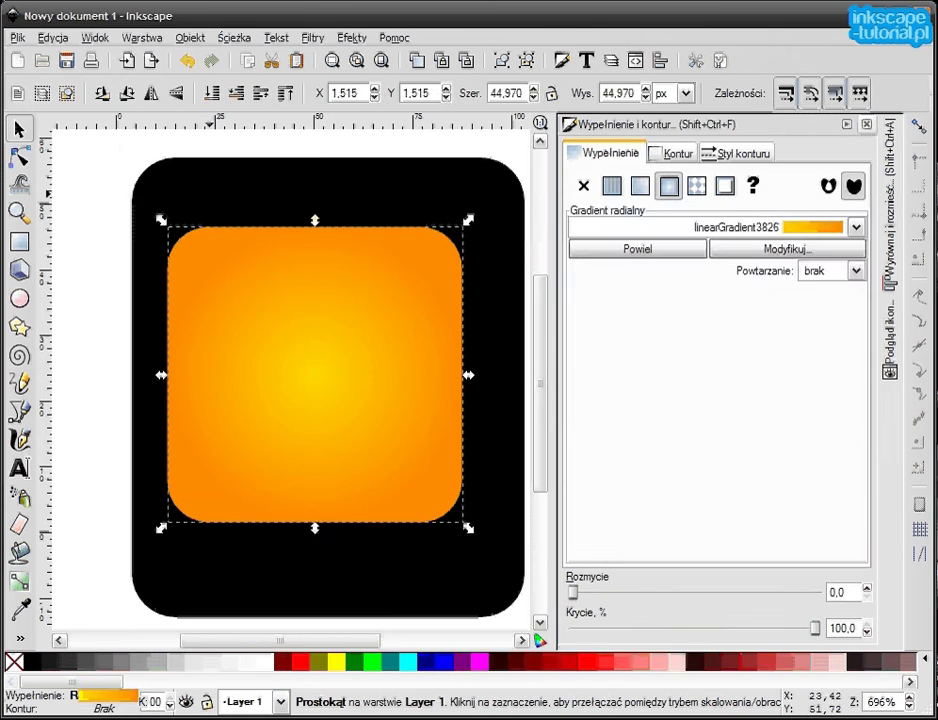
pyautogui.click(318, 200)
pyautogui.press('Delete')
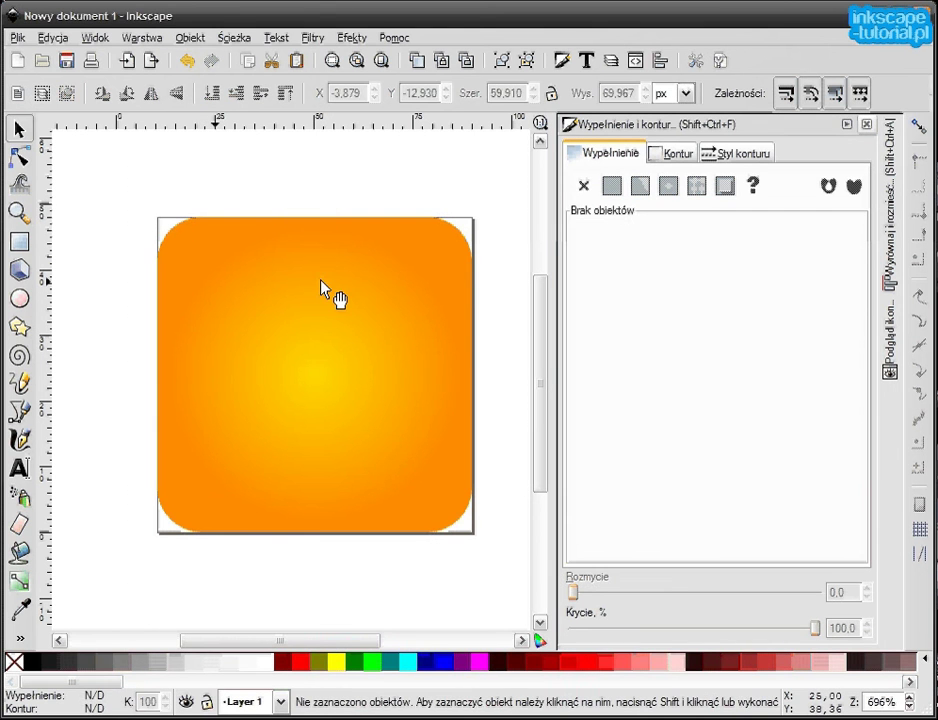
# Step: Move the centre of the inner square's radial gradient towards the square's upper-left corner
pyautogui.click(331, 345)
pyautogui.press('n')
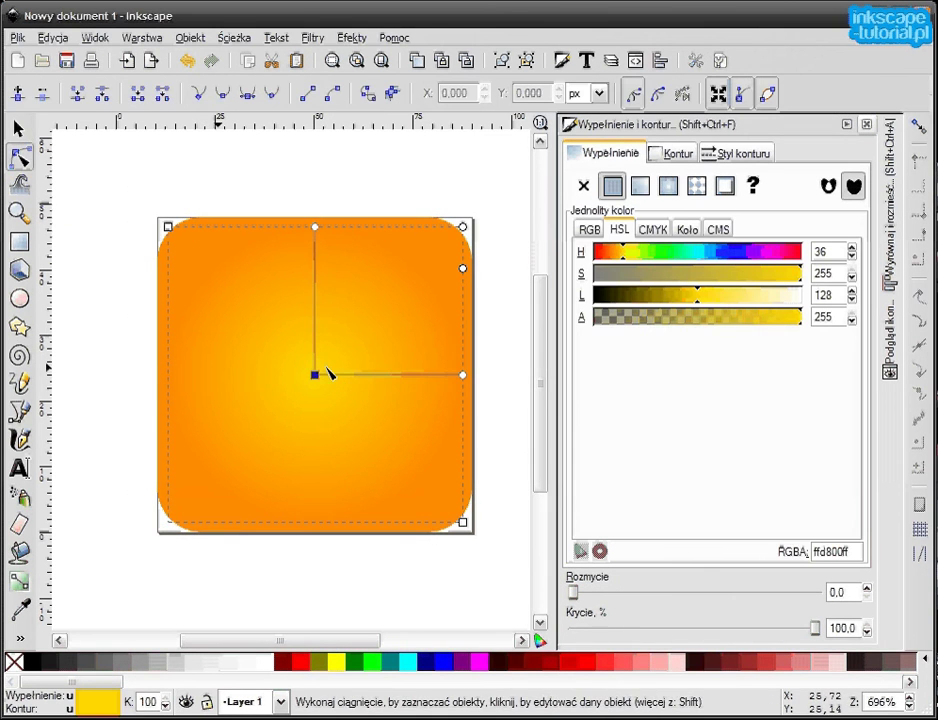
pyautogui.moveTo(314, 373); pyautogui.dragTo(268, 318)
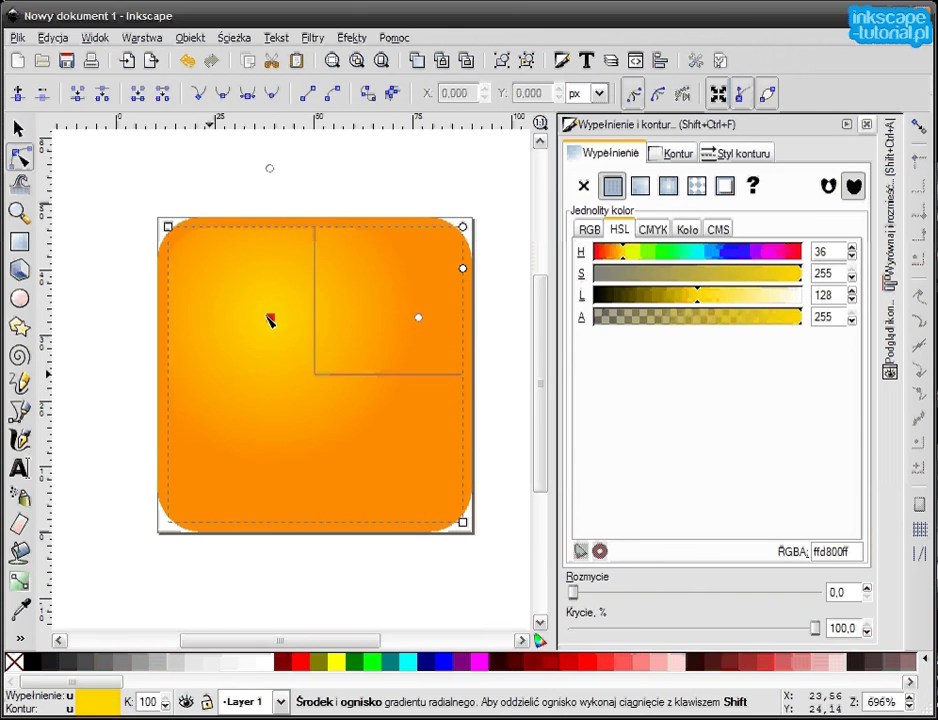
pyautogui.click(405, 202)
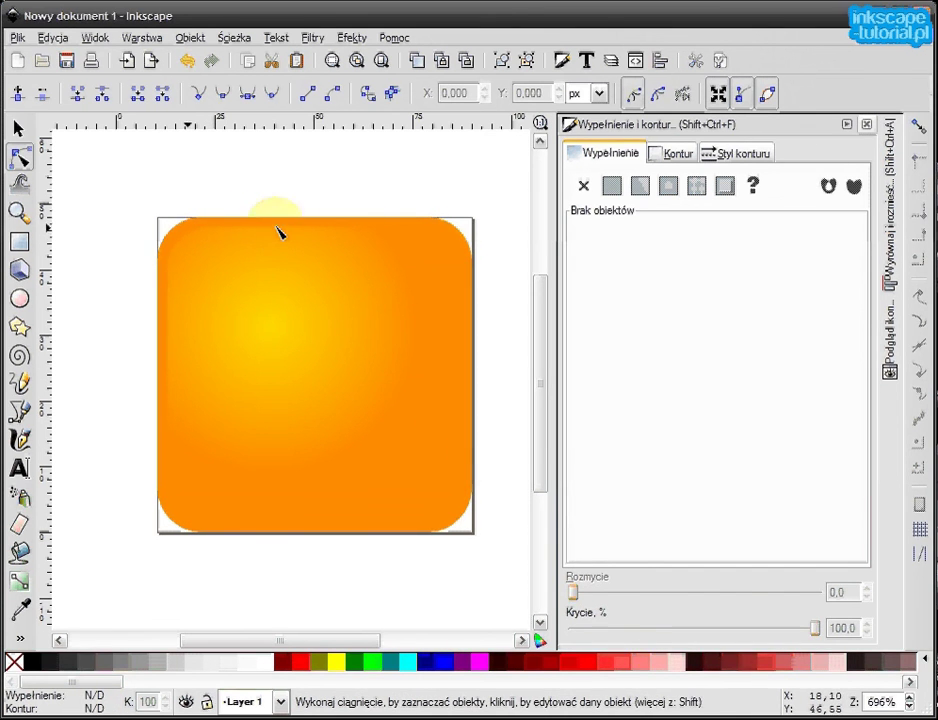
# Step: Enlarge the radius of the inner square's radial gradient until it reaches just past the square's right edge
pyautogui.click(245, 329)
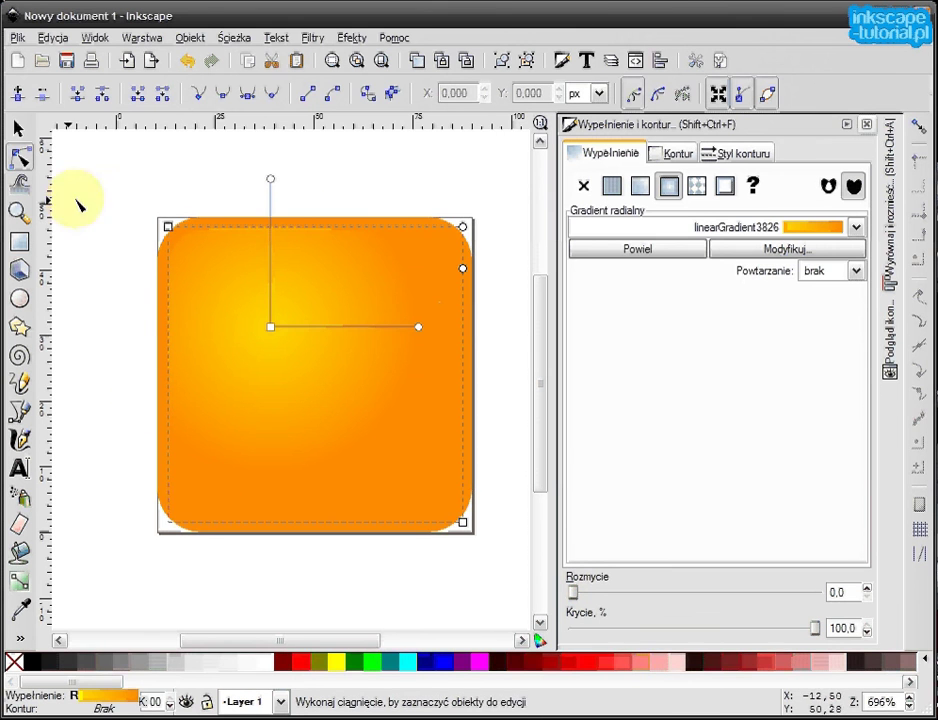
pyautogui.moveTo(436, 293); pyautogui.dragTo(404, 373)
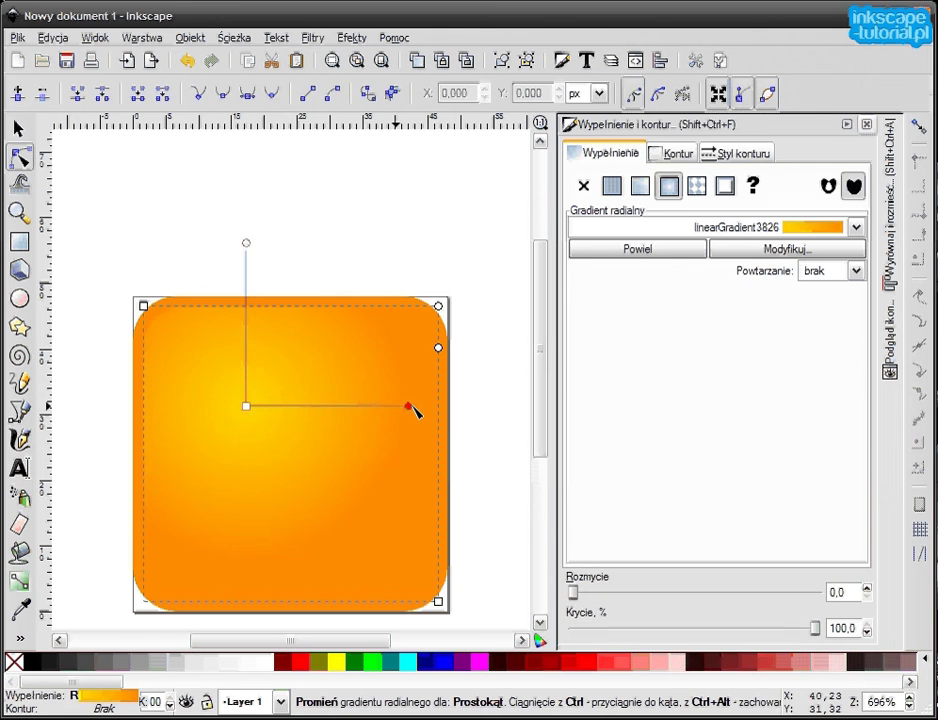
pyautogui.moveTo(408, 407); pyautogui.dragTo(472, 408)
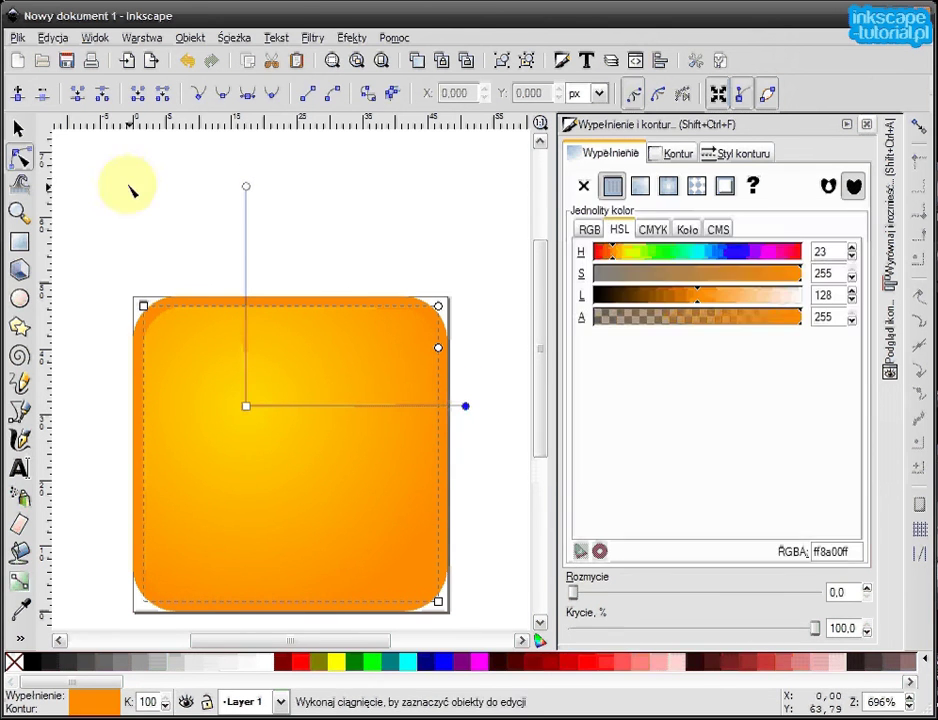
pyautogui.click(18, 128)
pyautogui.click(367, 226)
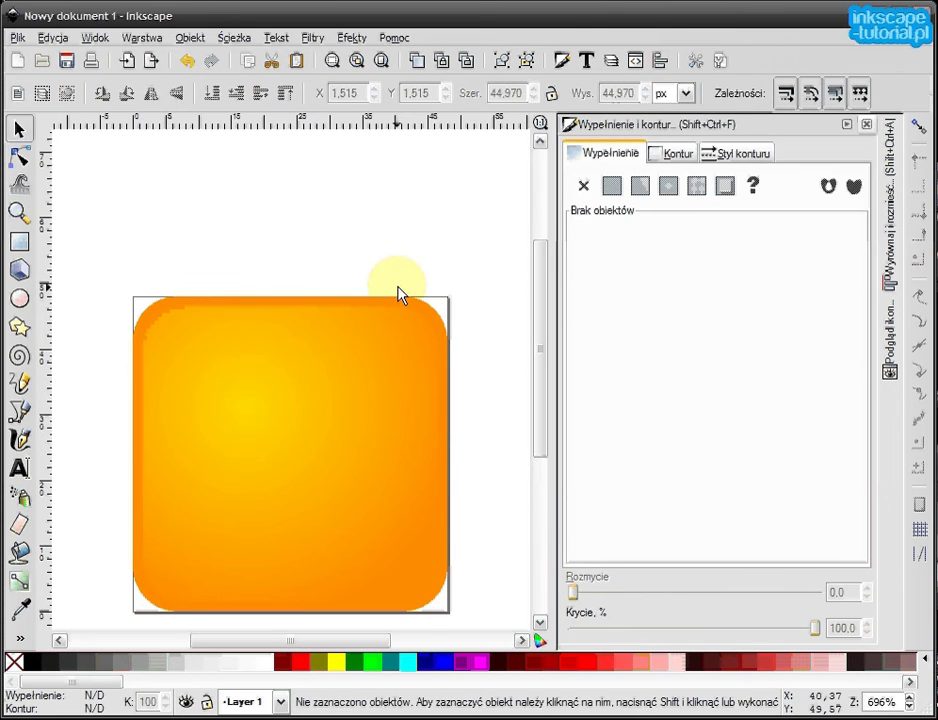
# Step: Send both orange squares to the back, beneath the white RSS symbol, and deselect them
pyautogui.click(400, 305)
pyautogui.keyDown('shift'); pyautogui.click(356, 377); pyautogui.keyUp('shift')
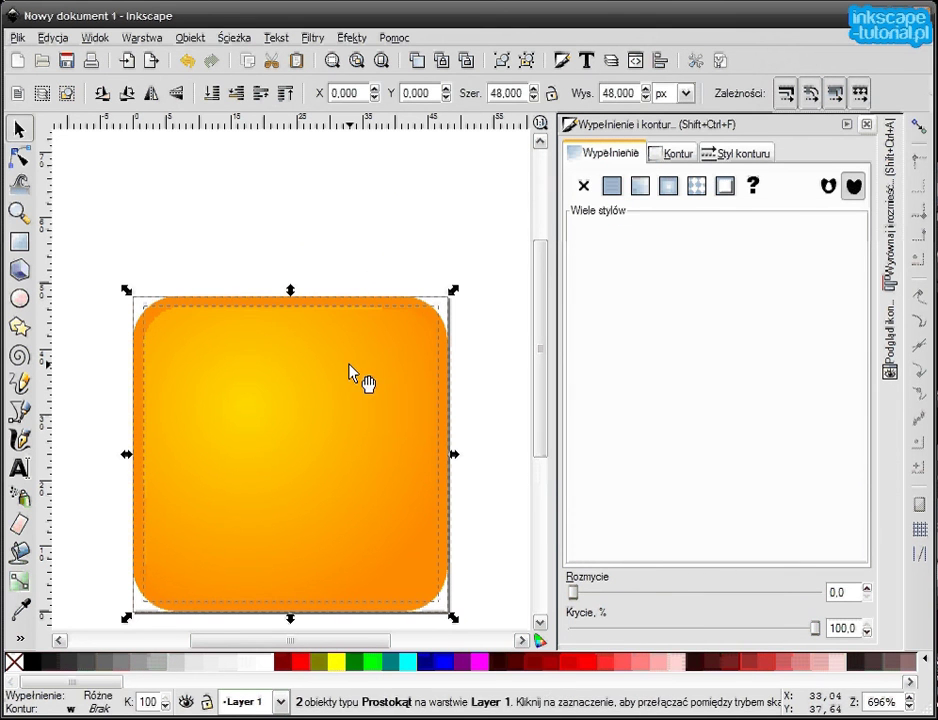
pyautogui.click(210, 96)
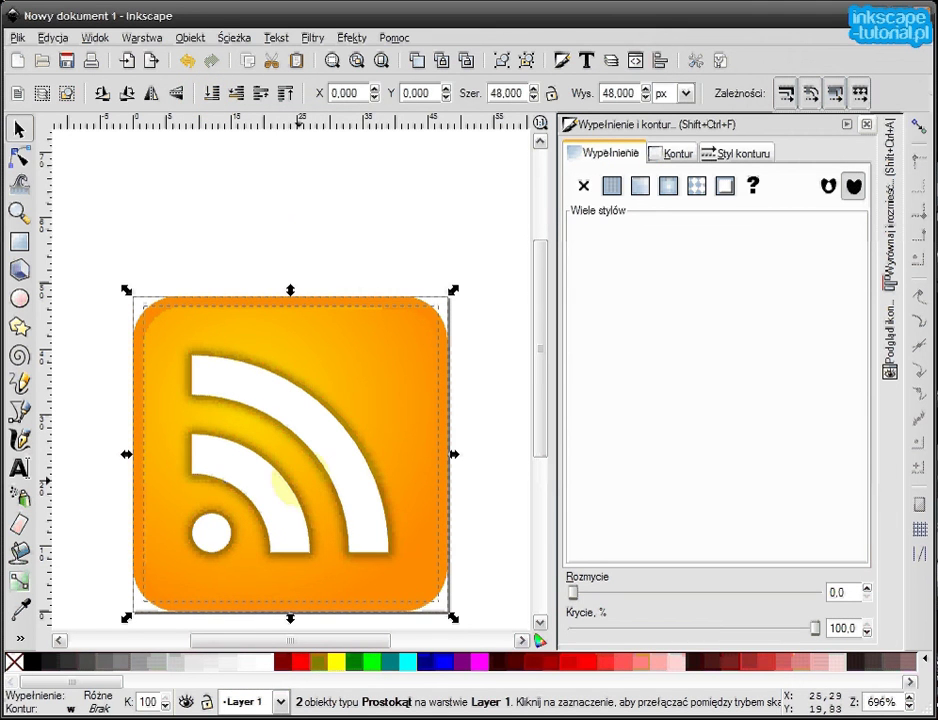
pyautogui.click(331, 218)
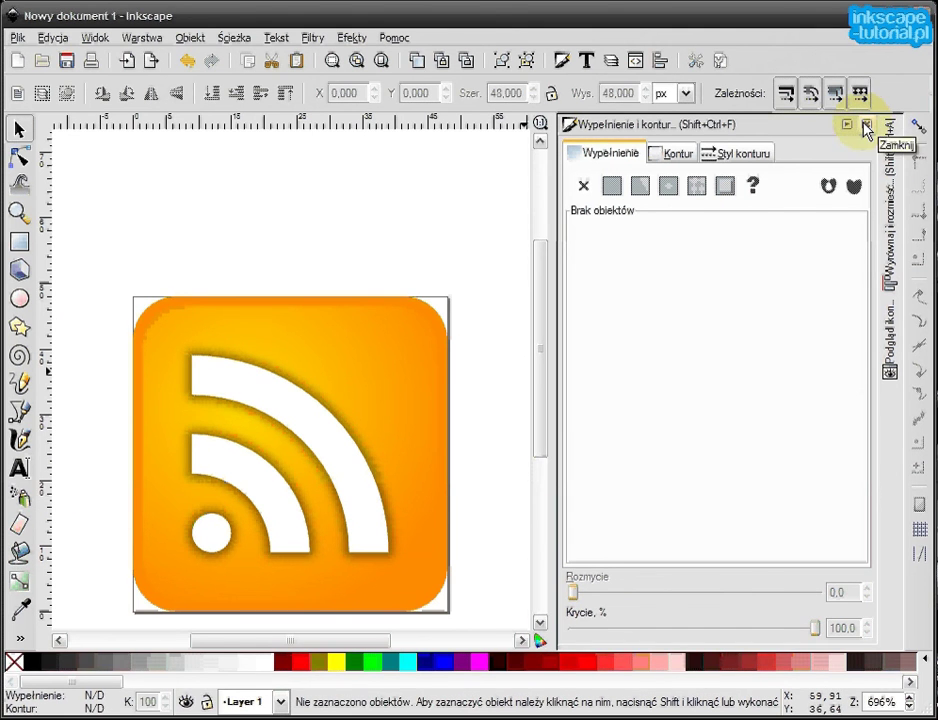
# Step: Minimise the Fill and Stroke dialog and centre the icon on the canvas
pyautogui.scroll(-1, 472, 254)
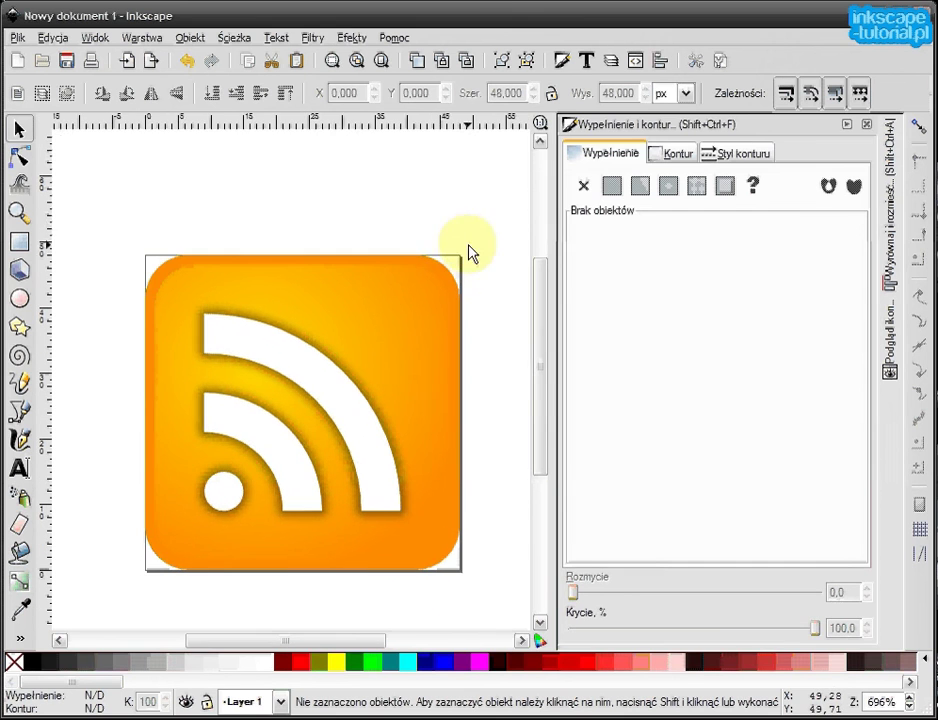
pyautogui.click(846, 124)
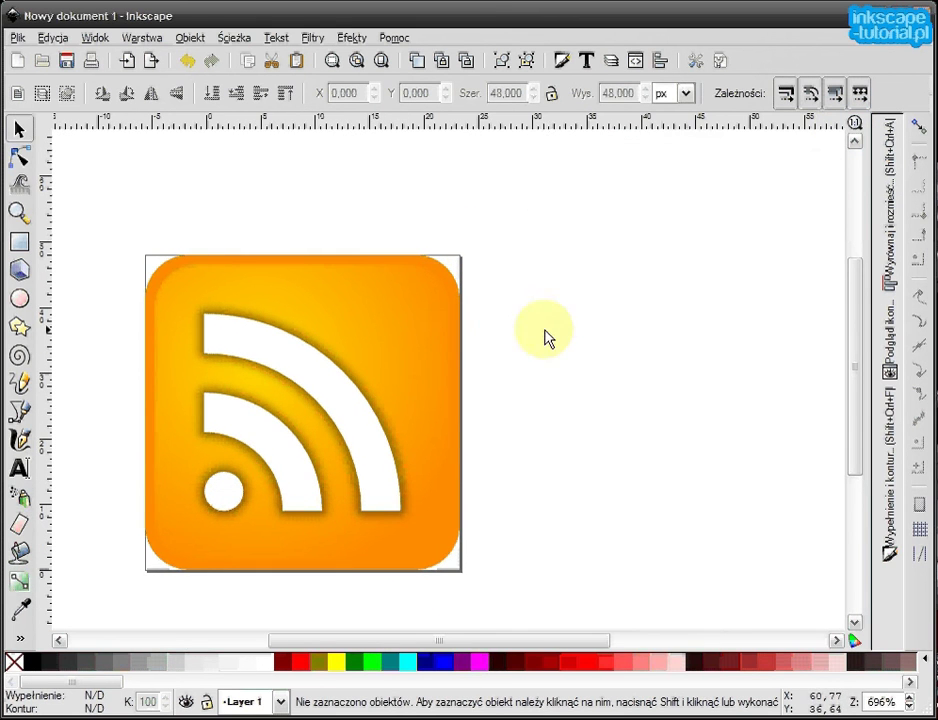
pyautogui.moveTo(544, 335); pyautogui.dragTo(704, 310)
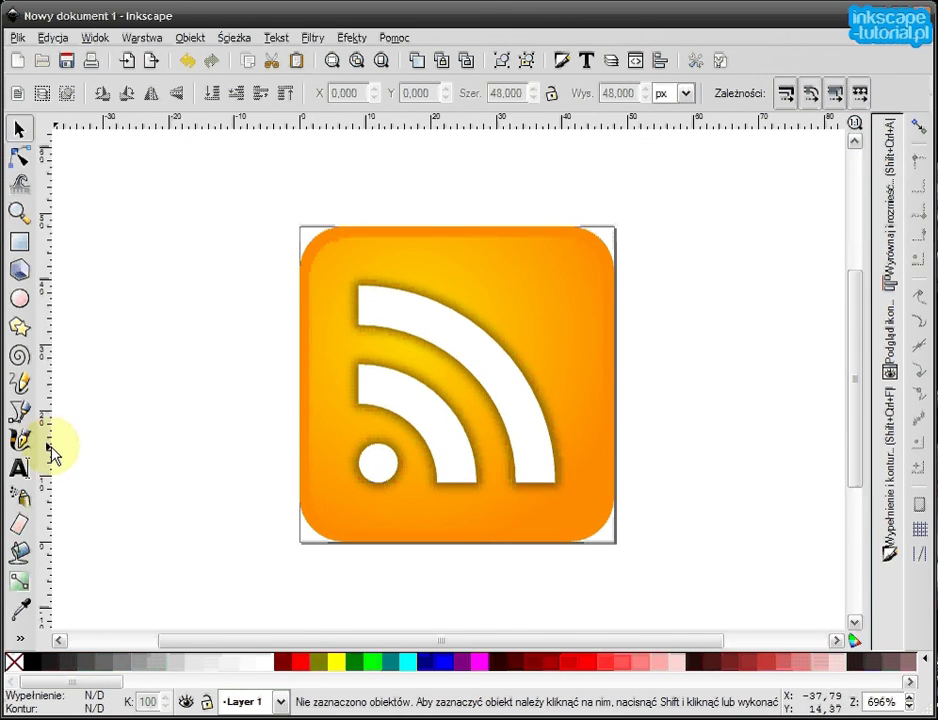
# Step: Set up the Bezier pen to draw Spiro paths with the shape option set to Brak (none)
pyautogui.click(20, 415)
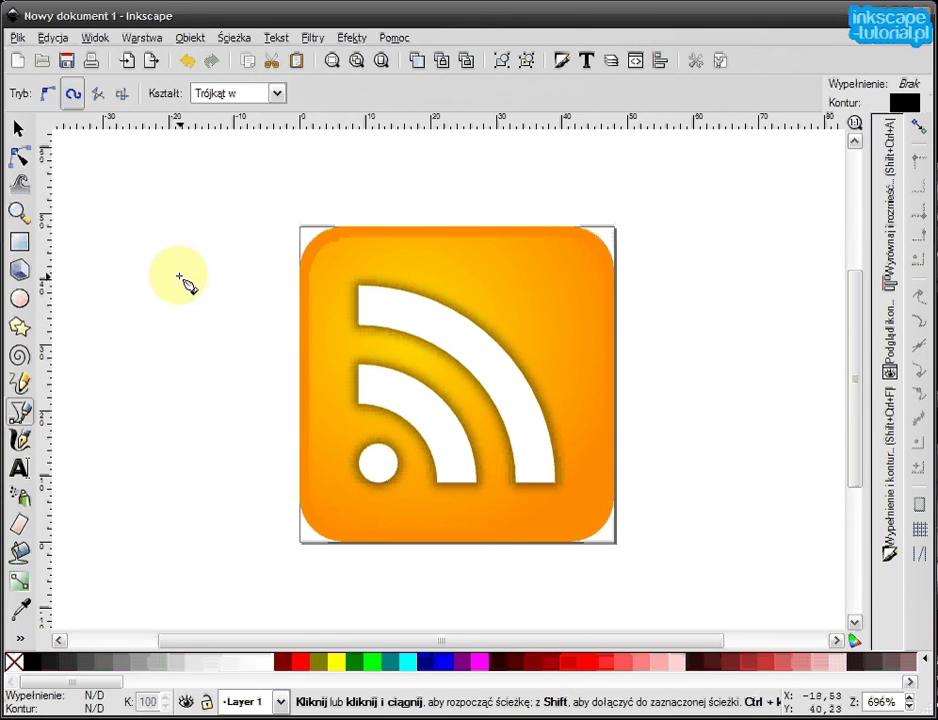
pyautogui.click(72, 94)
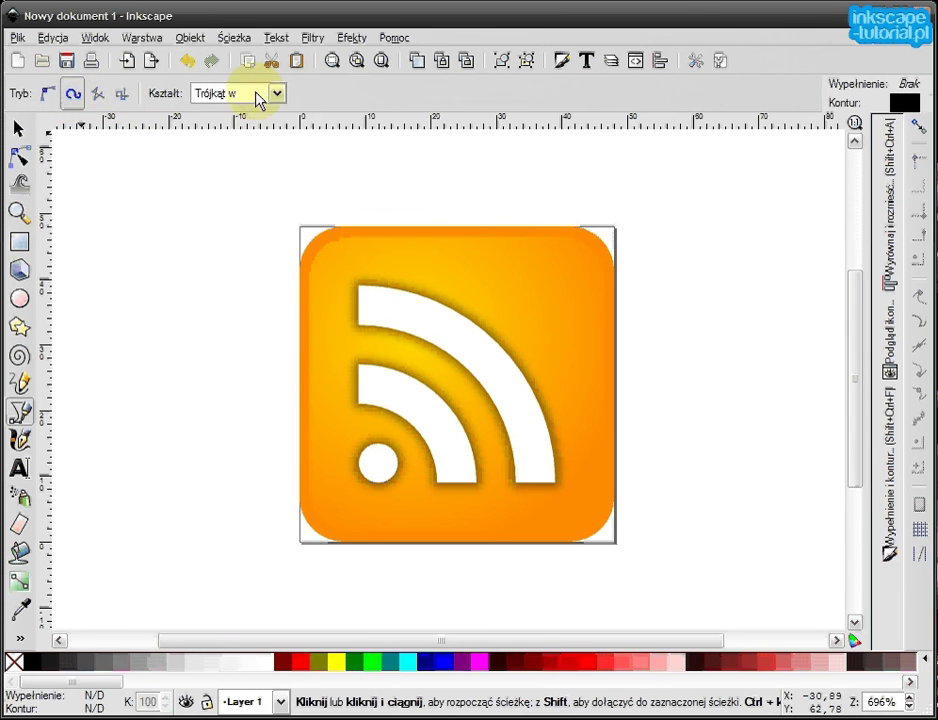
pyautogui.click(262, 96)
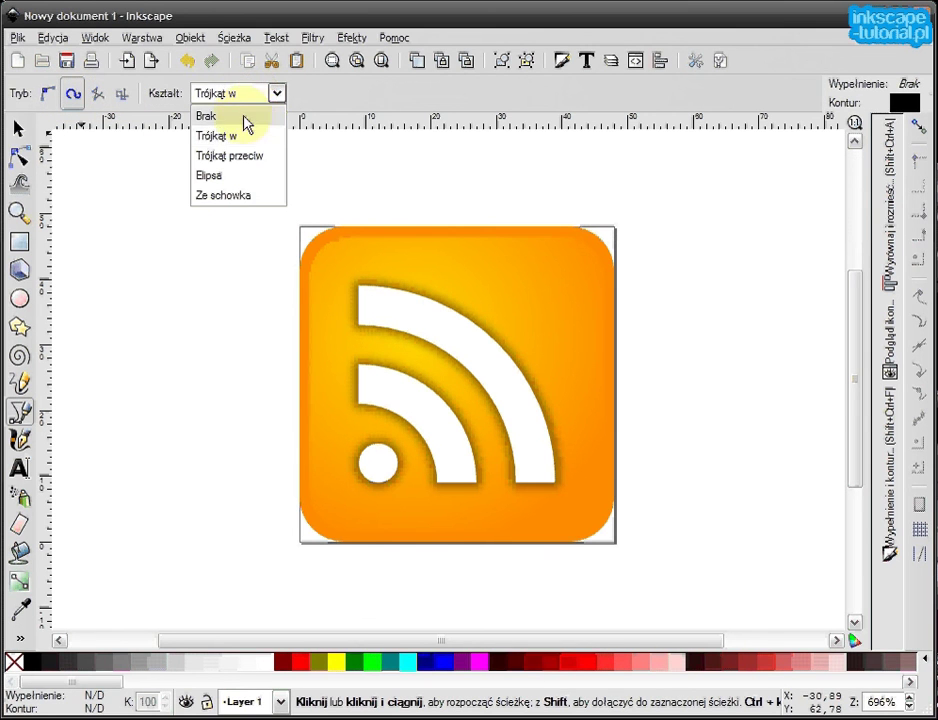
pyautogui.click(243, 117)
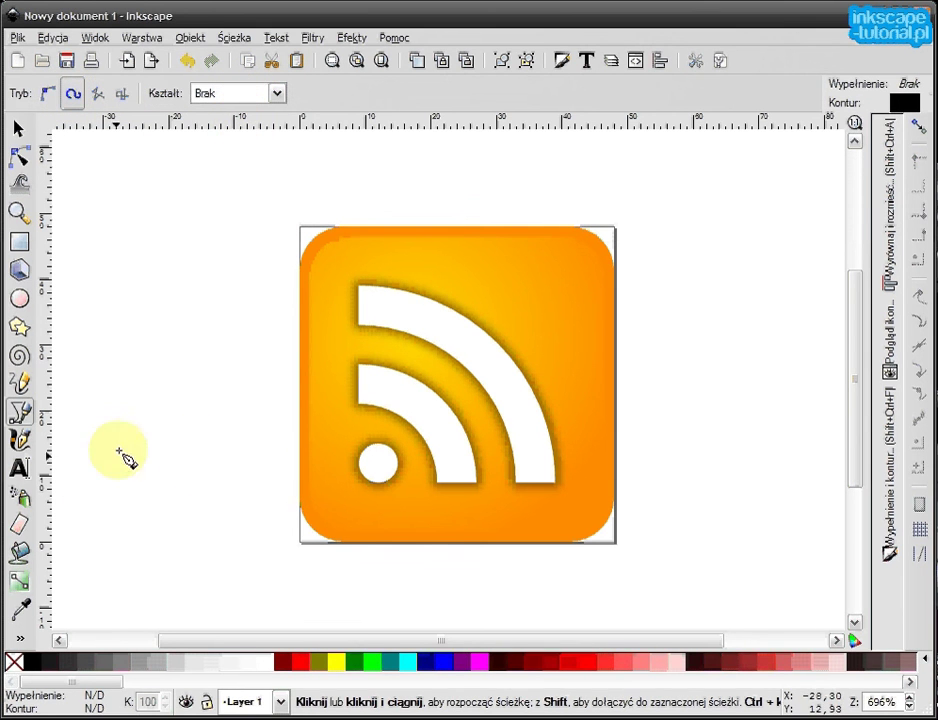
# Step: Draw an open Spiro path that waves across the icon's middle and loops back above it to the left side
pyautogui.scroll(1, 683, 329)
pyautogui.hscroll(2, 683, 329)
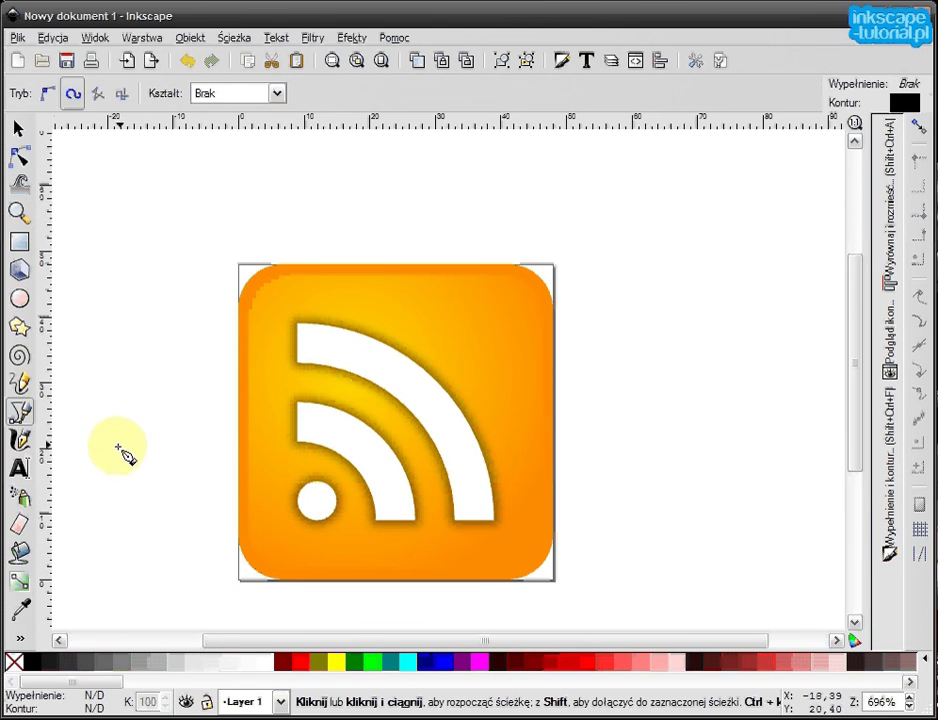
pyautogui.click(123, 457)
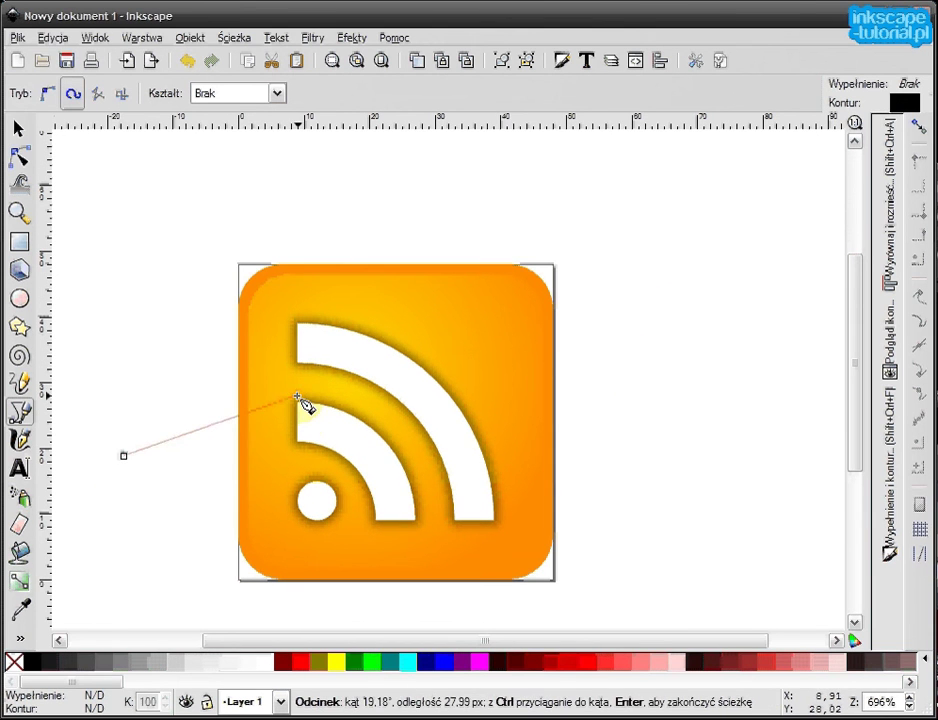
pyautogui.moveTo(290, 388); pyautogui.dragTo(343, 391)
pyautogui.moveTo(497, 452); pyautogui.dragTo(551, 450)
pyautogui.click(714, 378)
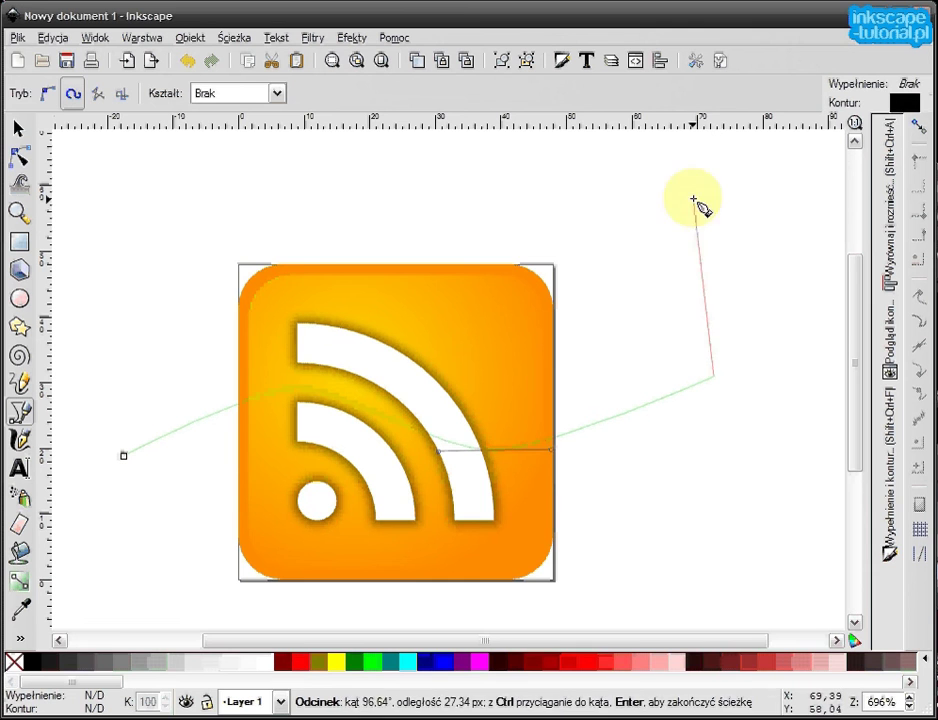
pyautogui.click(697, 185)
pyautogui.click(196, 168)
pyautogui.doubleClick(97, 364)
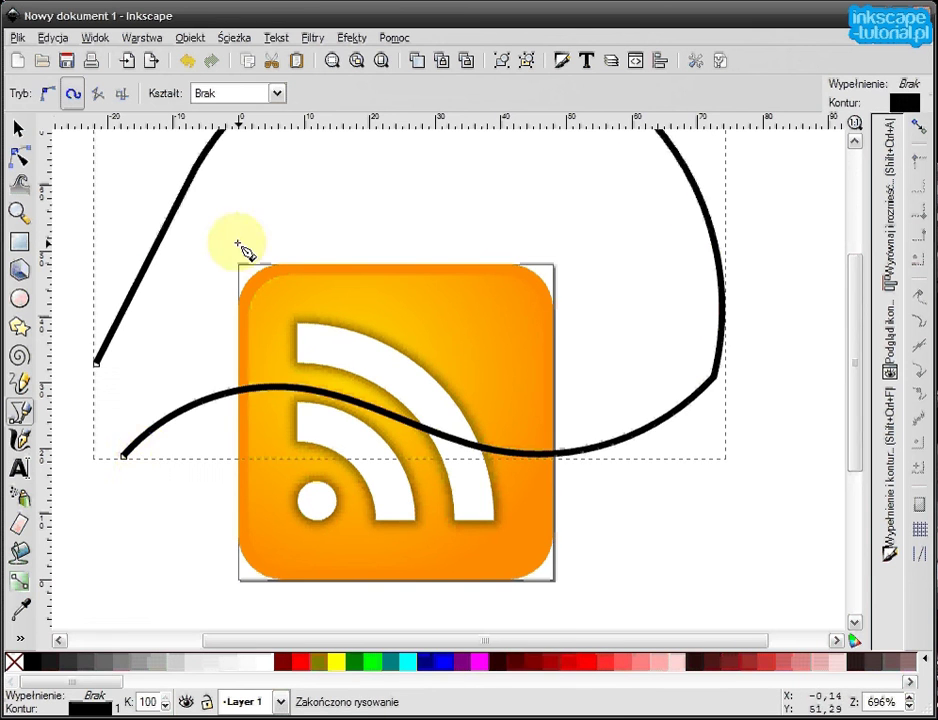
# Step: Reshape the open Spiro path by moving its left end, crest and lower-right corner node inward and raising the trough slightly
pyautogui.scroll(2, 507, 383)
pyautogui.keyDown('ctrl'); pyautogui.scroll(-2, 505, 415); pyautogui.keyUp('ctrl')
pyautogui.keyDown('ctrl'); pyautogui.scroll(2, 459, 488); pyautogui.keyUp('ctrl')
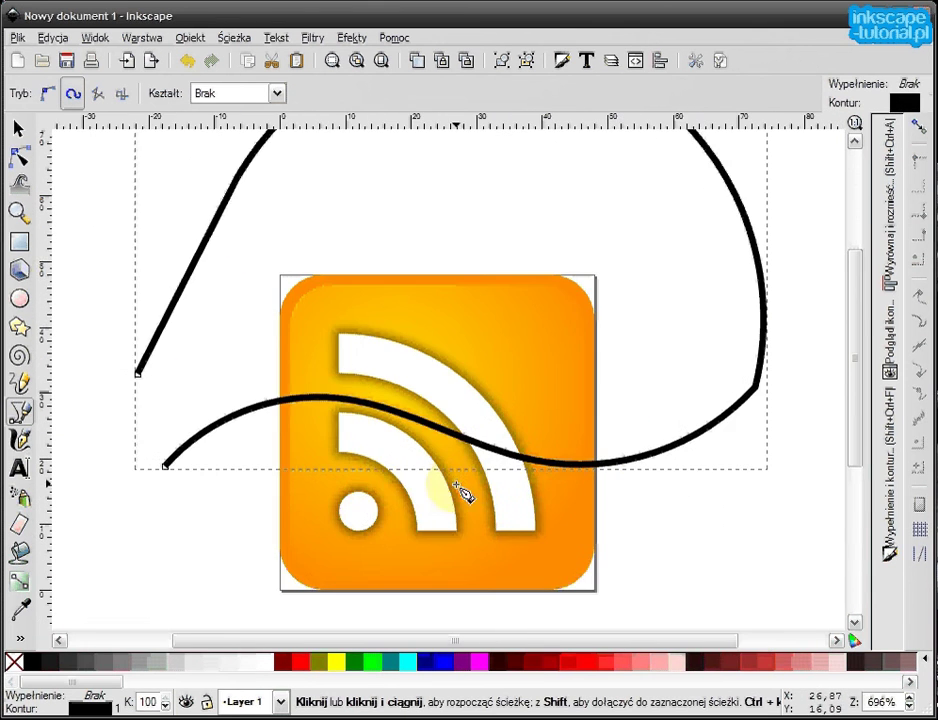
pyautogui.click(19, 157)
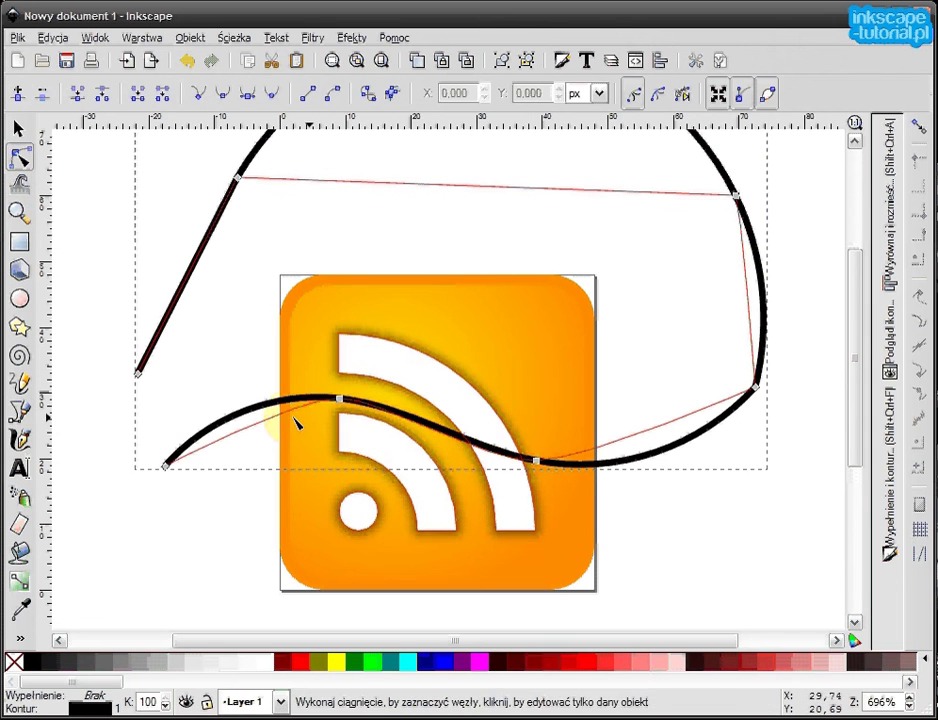
pyautogui.moveTo(166, 470); pyautogui.dragTo(213, 458)
pyautogui.moveTo(340, 402); pyautogui.dragTo(372, 399)
pyautogui.moveTo(757, 392); pyautogui.dragTo(650, 385)
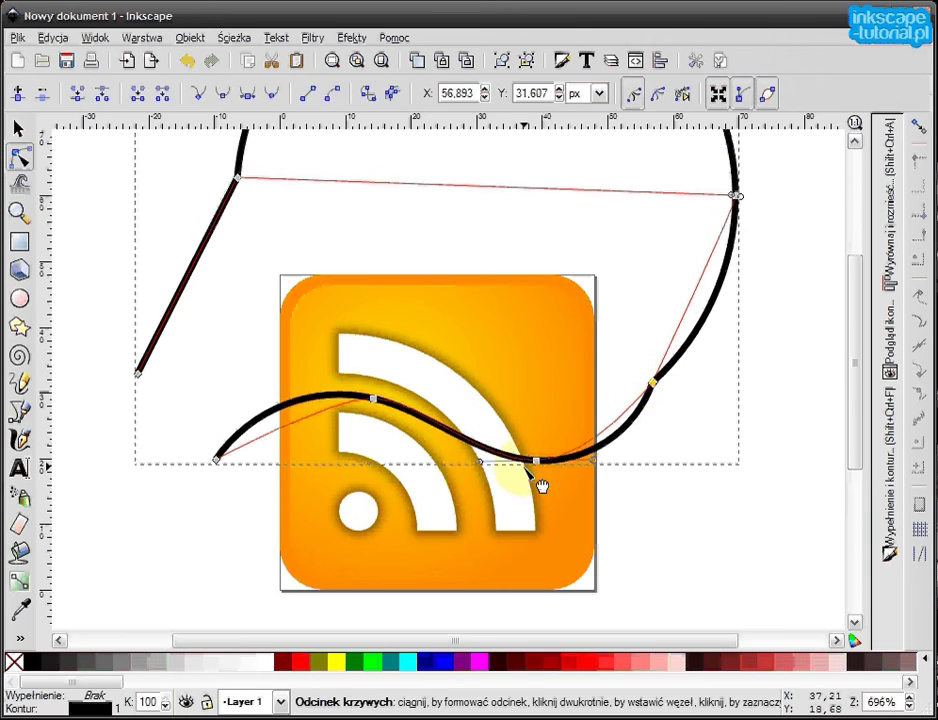
pyautogui.moveTo(536, 460); pyautogui.dragTo(538, 451)
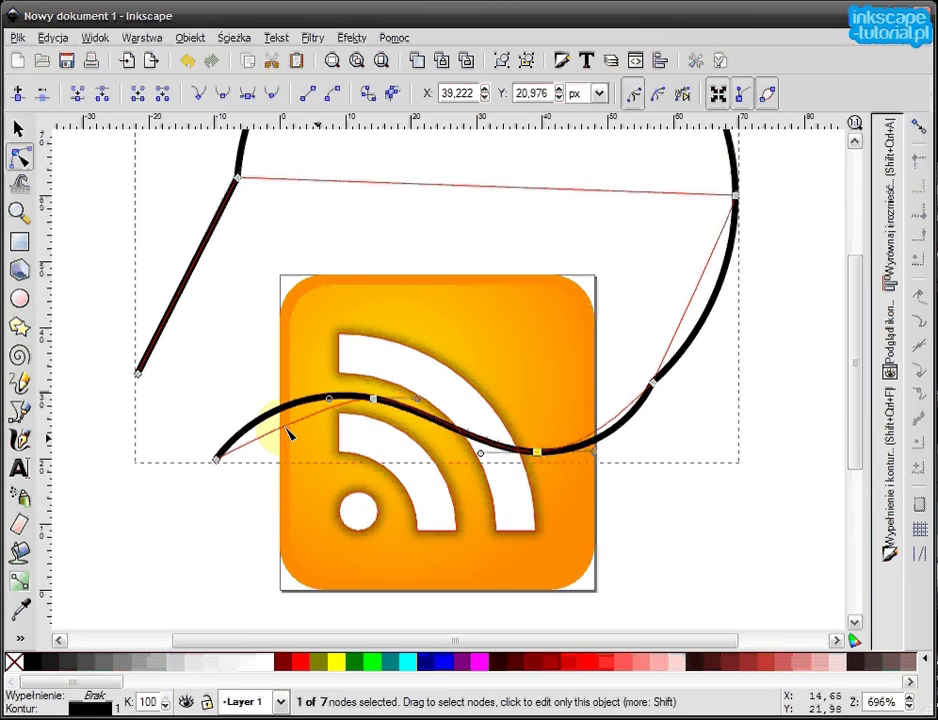
pyautogui.scroll(2, 408, 427)
pyautogui.scroll(-2, 408, 423)
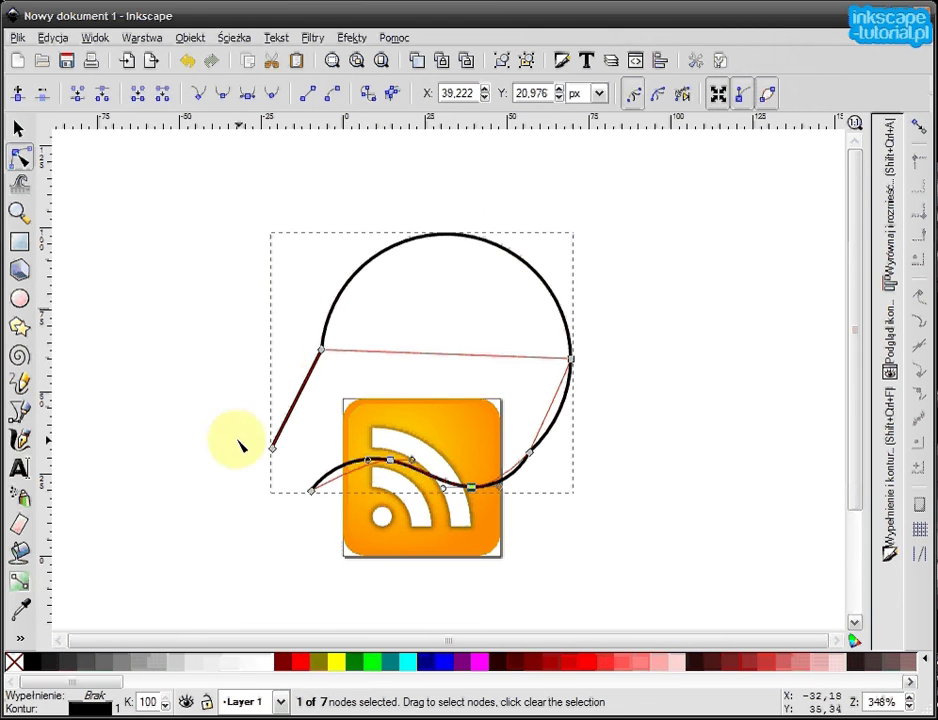
pyautogui.scroll(-1, 410, 478)
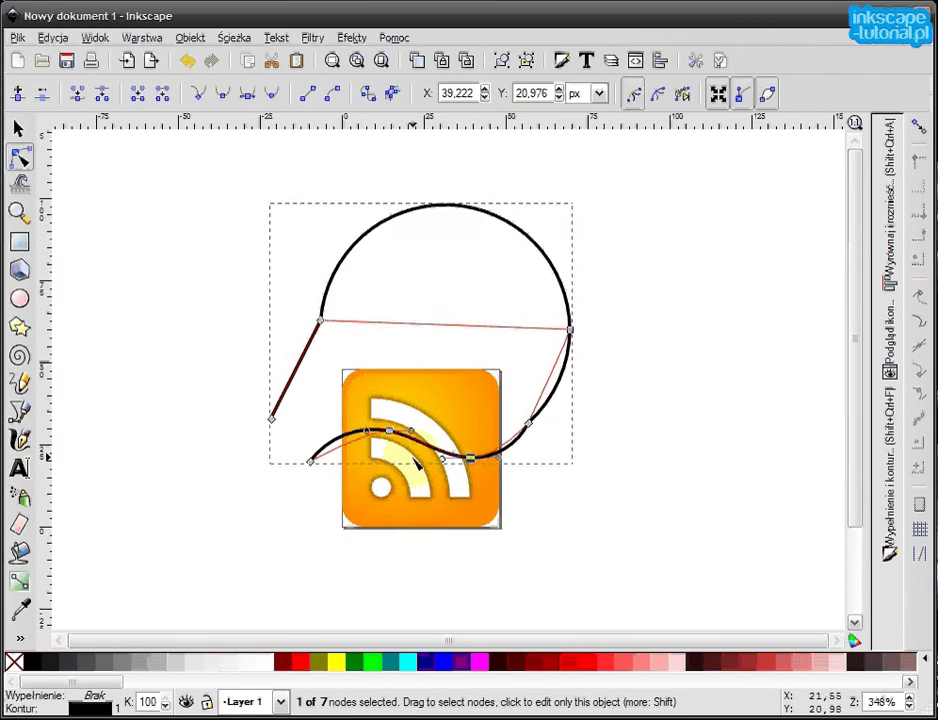
pyautogui.scroll(2, 435, 425)
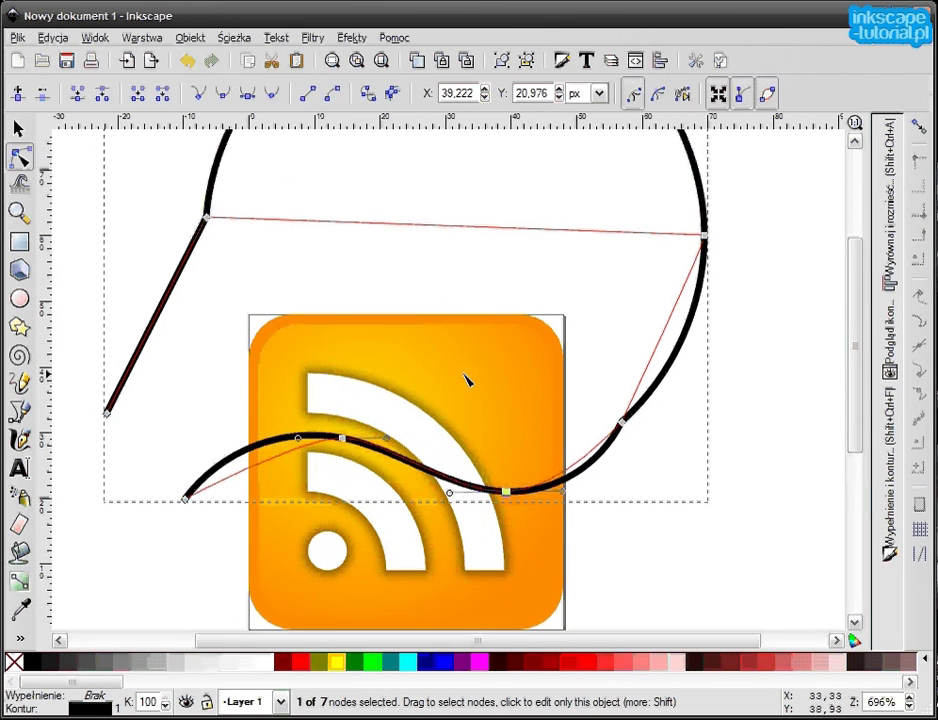
# Step: Duplicate the inner orange square and raise the Spiro path to the top of the stack
pyautogui.click(18, 131)
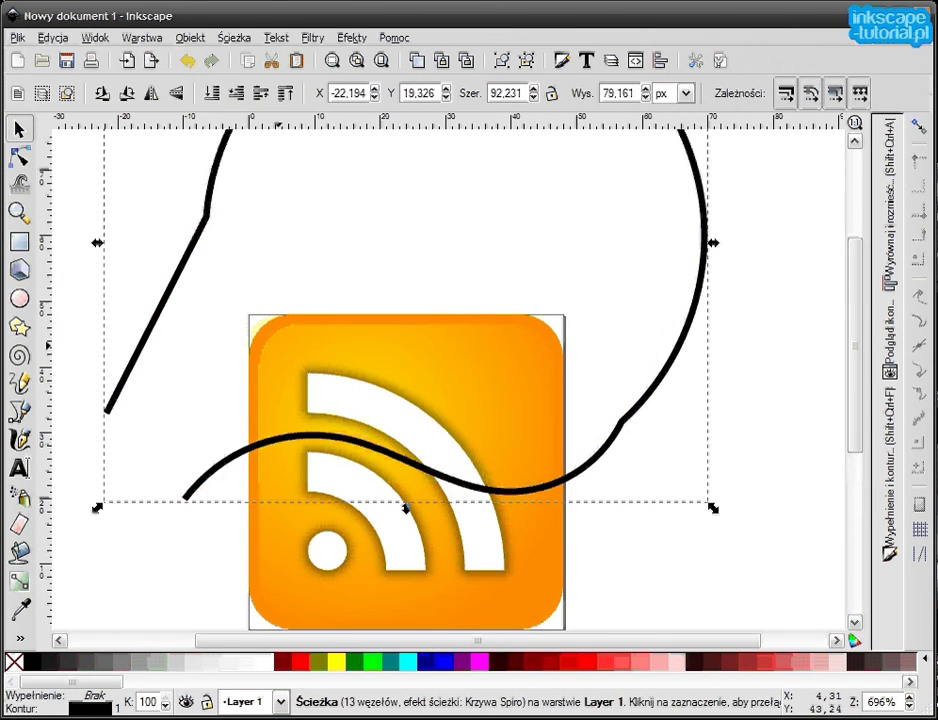
pyautogui.rightClick(477, 370)
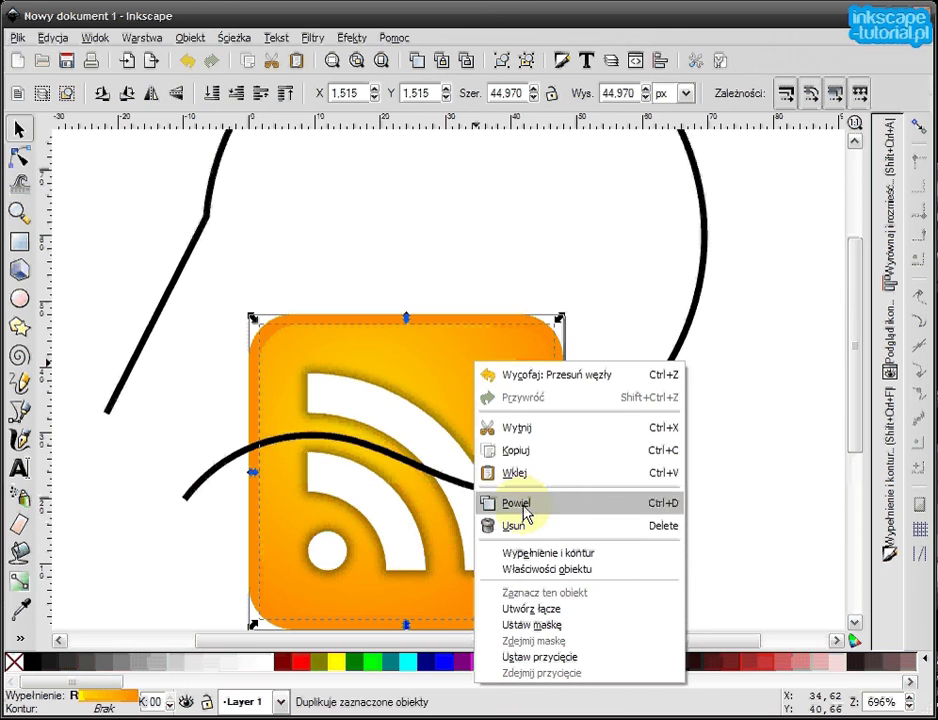
pyautogui.click(516, 503)
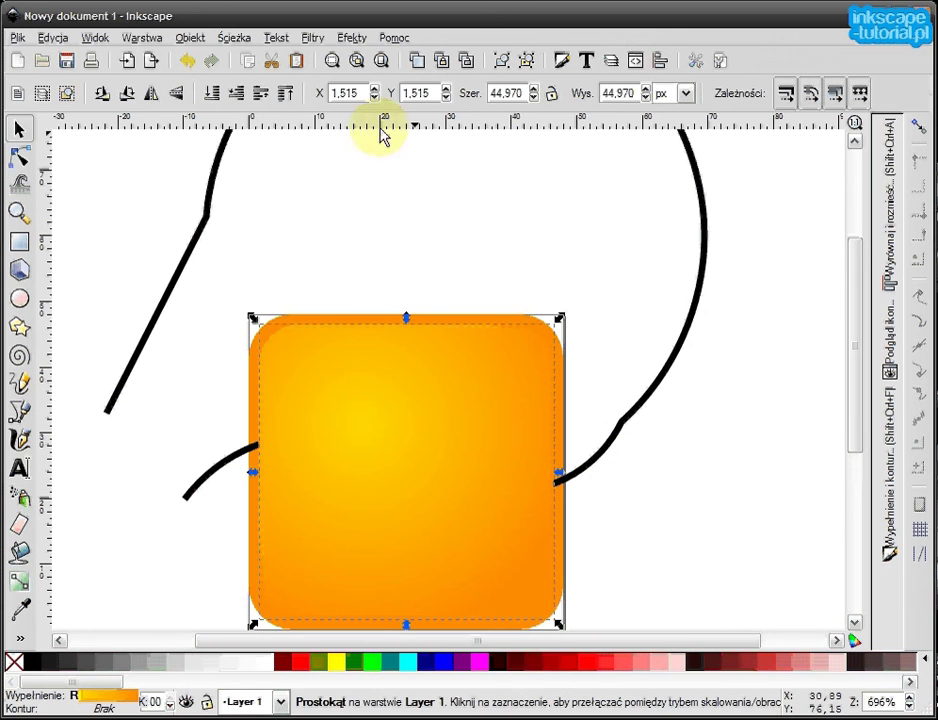
pyautogui.click(208, 214)
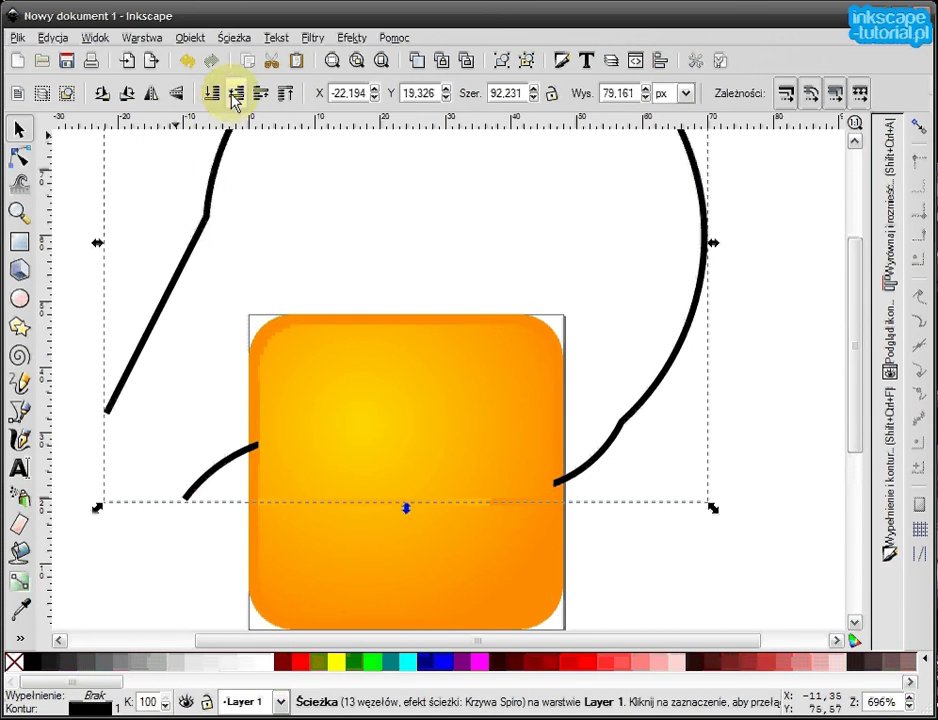
pyautogui.click(287, 94)
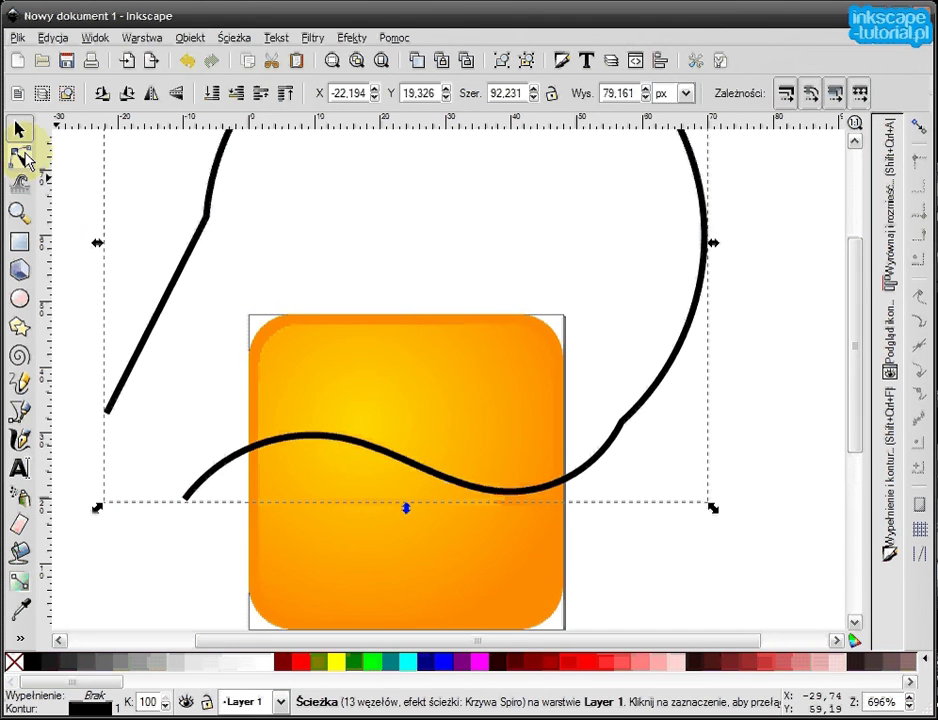
# Step: Convert the wavy Spiro path into an ordinary path and deselect it
pyautogui.click(21, 158)
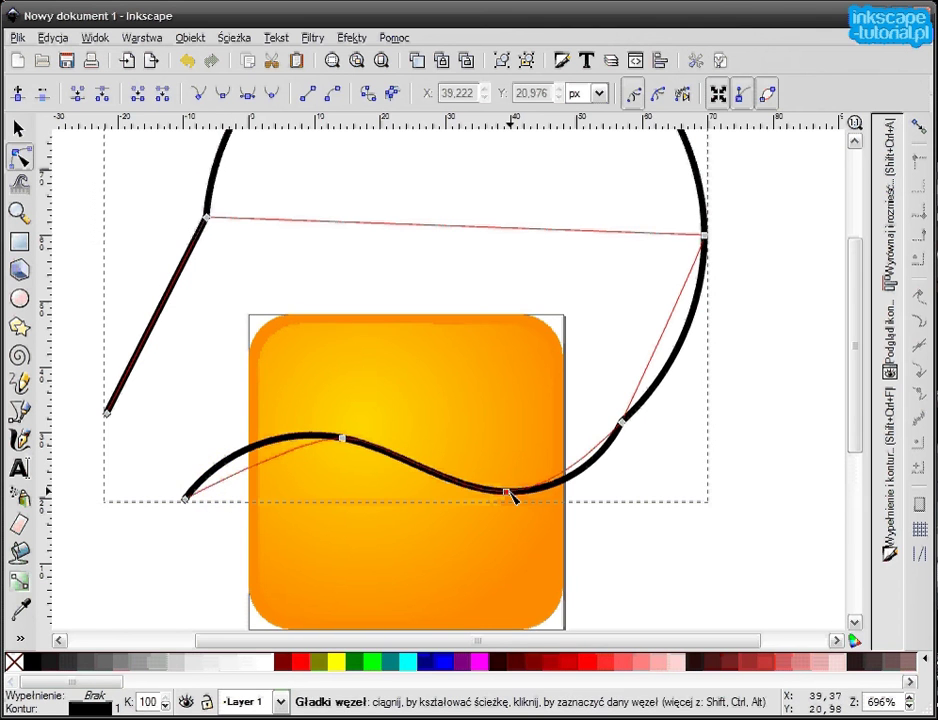
pyautogui.scroll(2, 545, 420)
pyautogui.keyDown('ctrl'); pyautogui.scroll(-2, 542, 437); pyautogui.keyUp('ctrl')
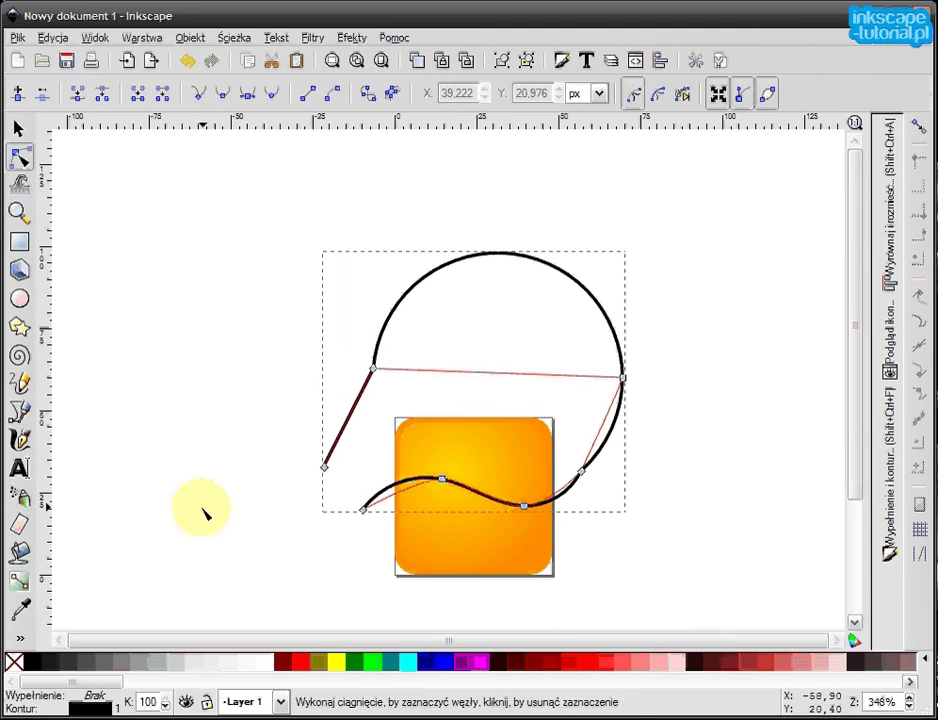
pyautogui.keyDown('ctrl'); pyautogui.scroll(2, 527, 473); pyautogui.keyUp('ctrl')
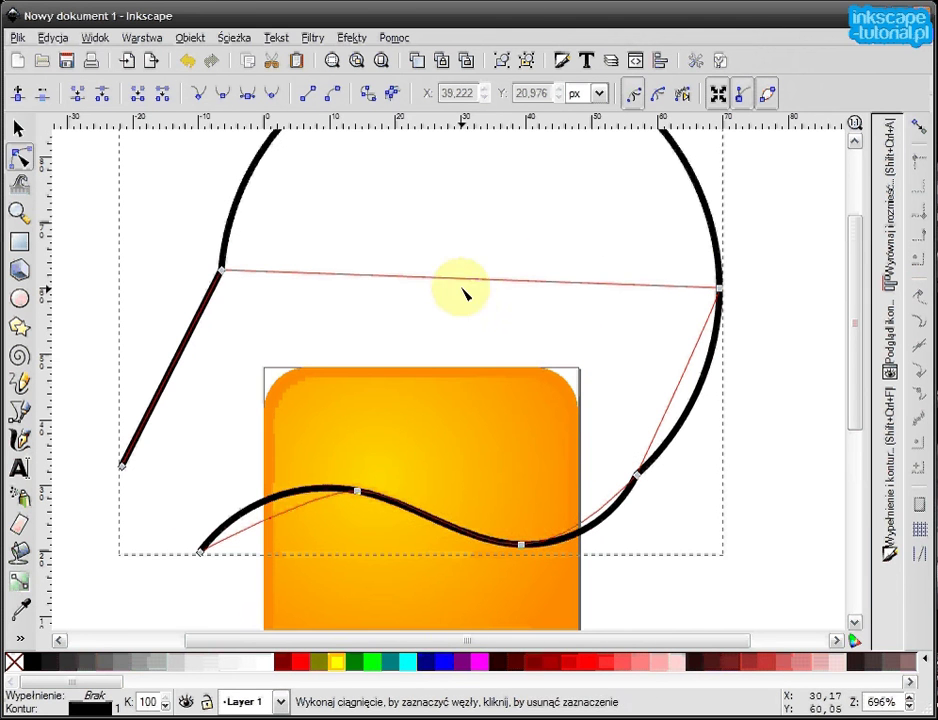
pyautogui.click(377, 96)
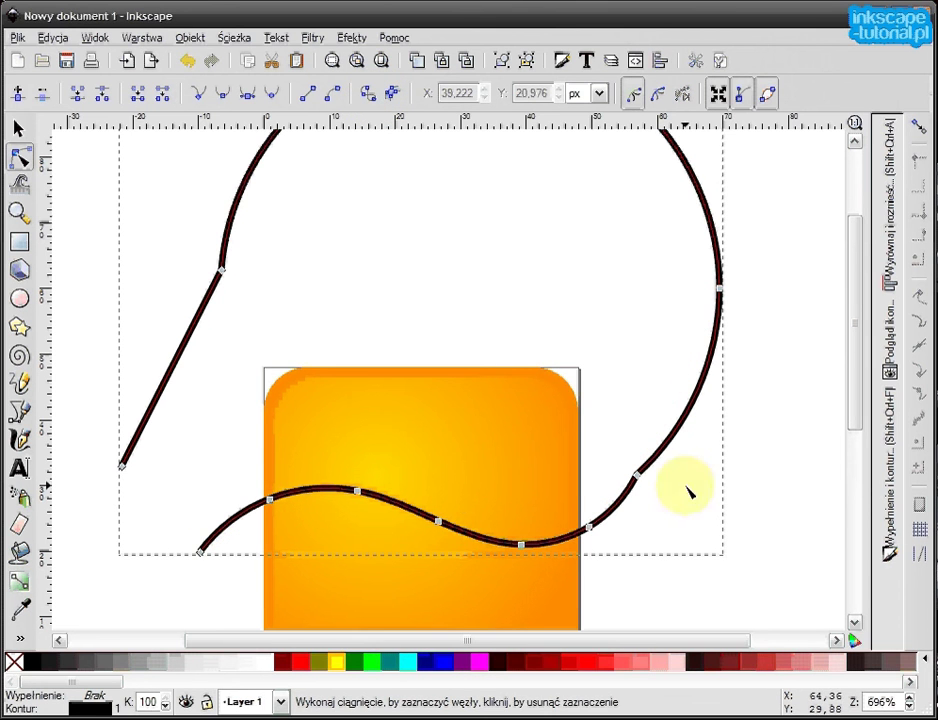
pyautogui.click(18, 128)
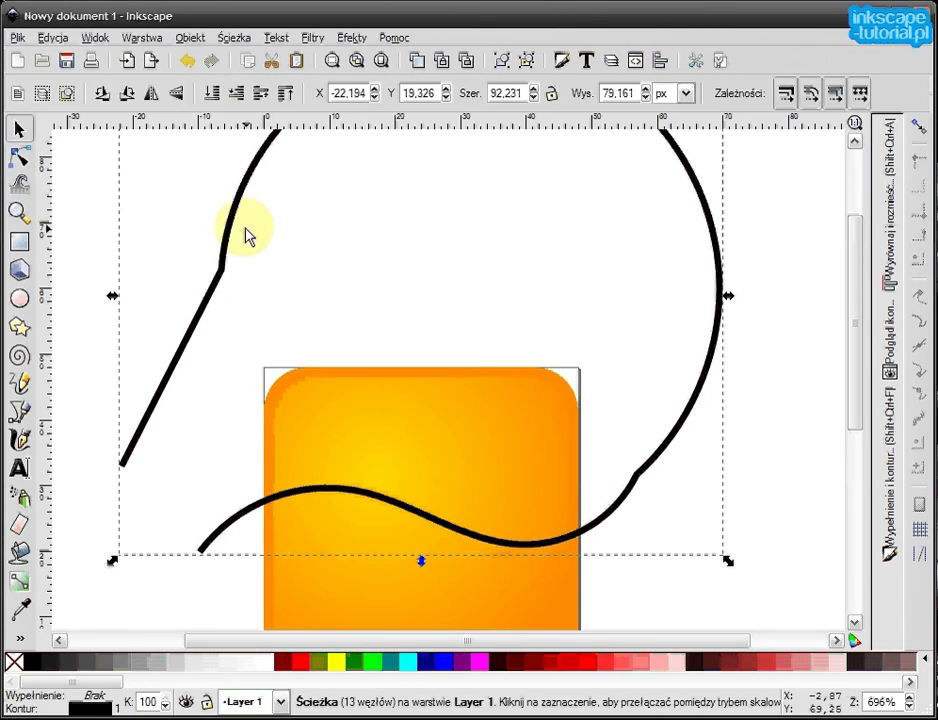
pyautogui.scroll(1, 490, 428)
pyautogui.press('Escape')
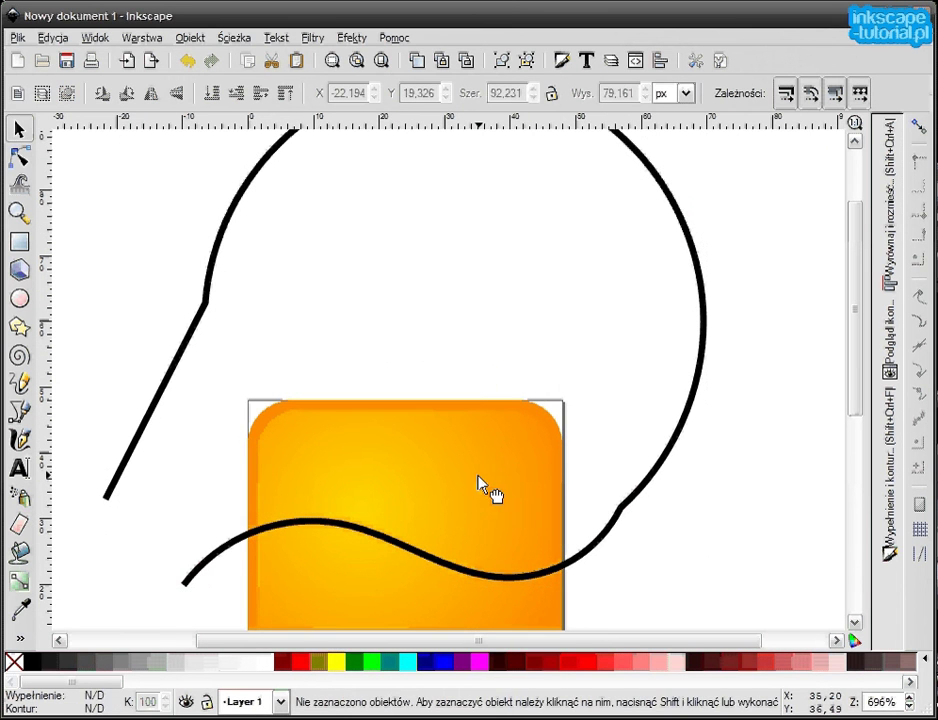
# Step: Delete the duplicate square covering the RSS symbol and duplicate the inner orange square again
pyautogui.click(478, 484)
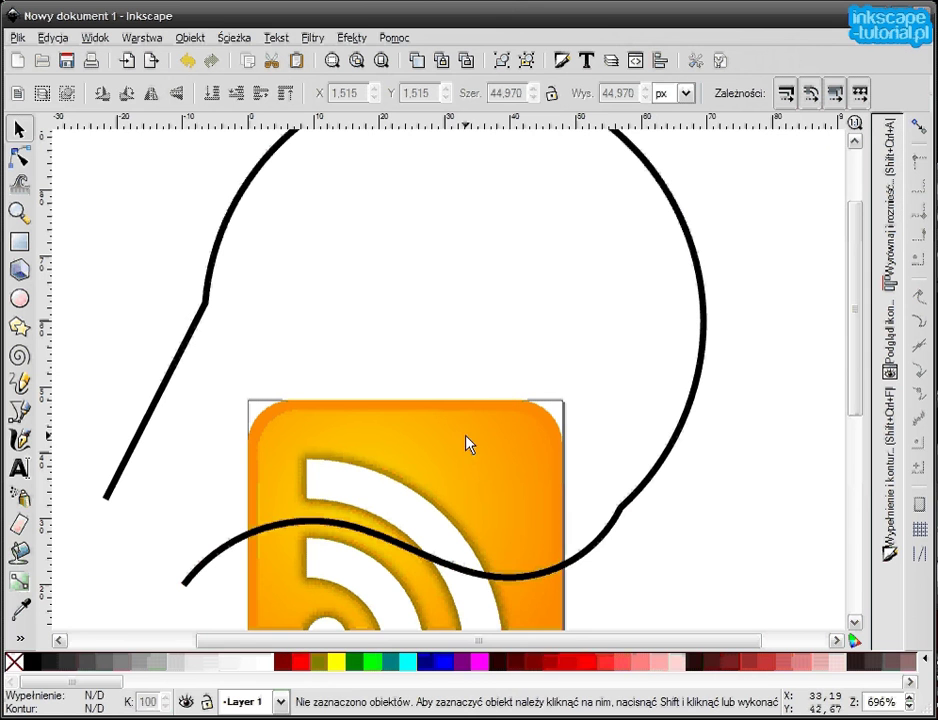
pyautogui.click(465, 442)
pyautogui.rightClick(466, 442)
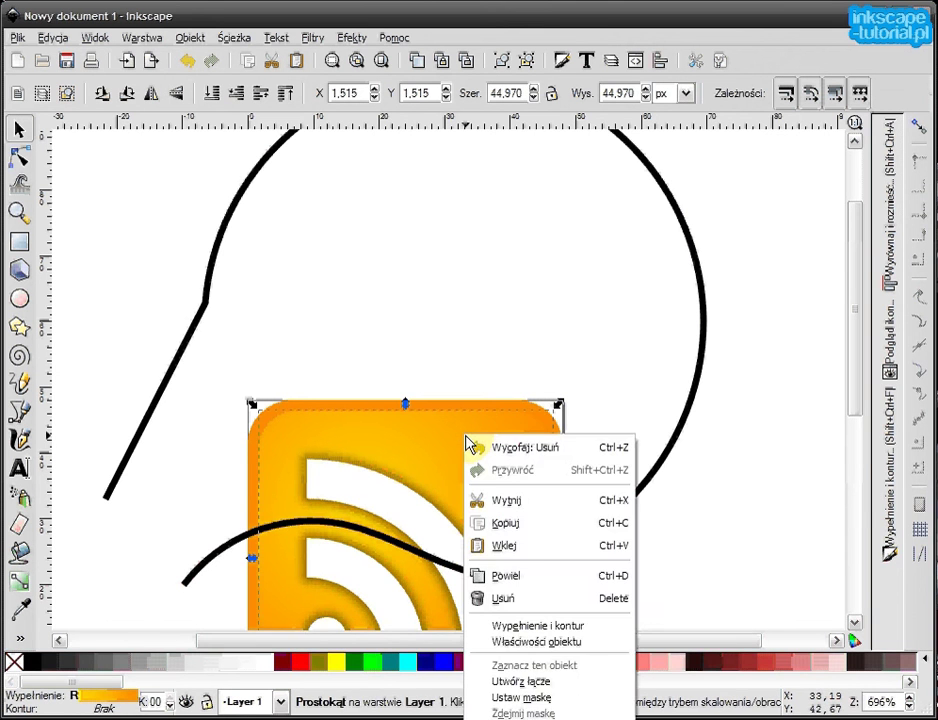
pyautogui.click(490, 577)
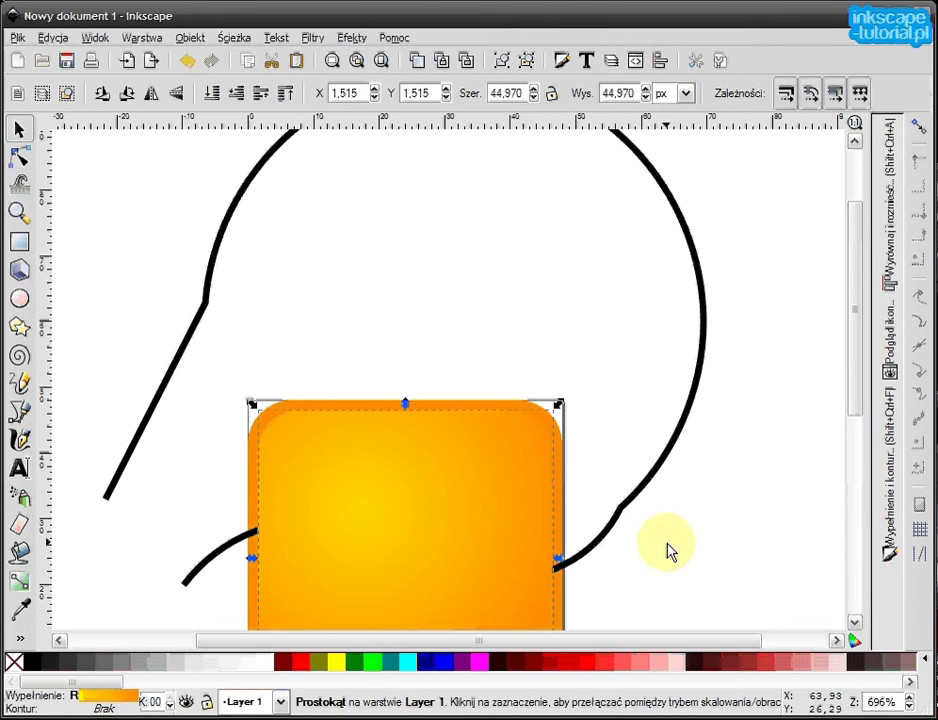
# Step: Intersect the duplicated orange square with the wavy path to cut a curved overlay for the icon's upper half
pyautogui.click(576, 373)
pyautogui.click(440, 477)
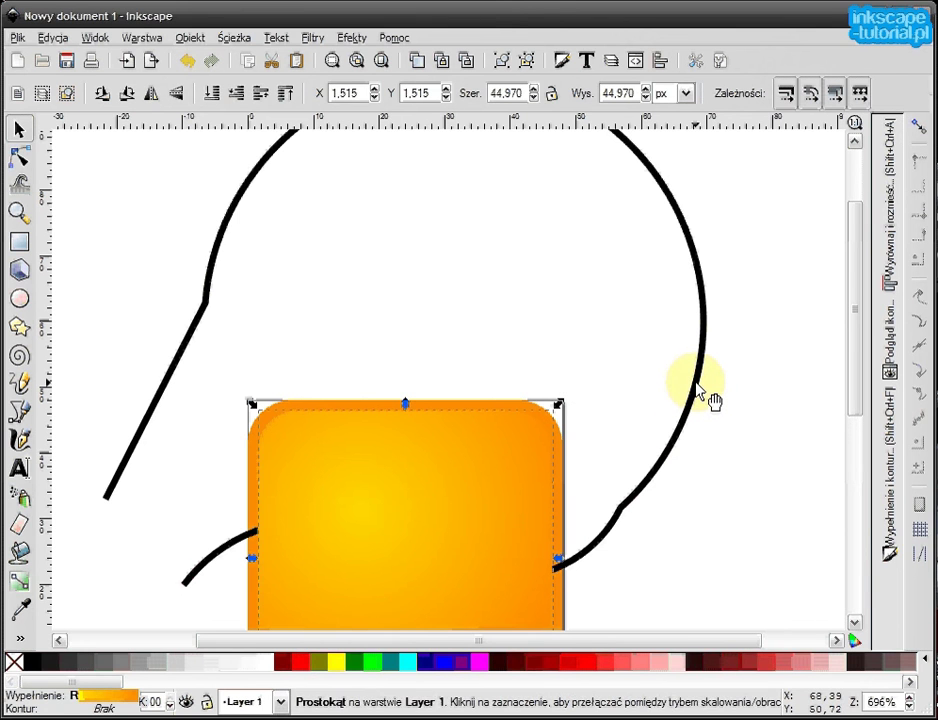
pyautogui.keyDown('shift'); pyautogui.click(700, 393); pyautogui.keyUp('shift')
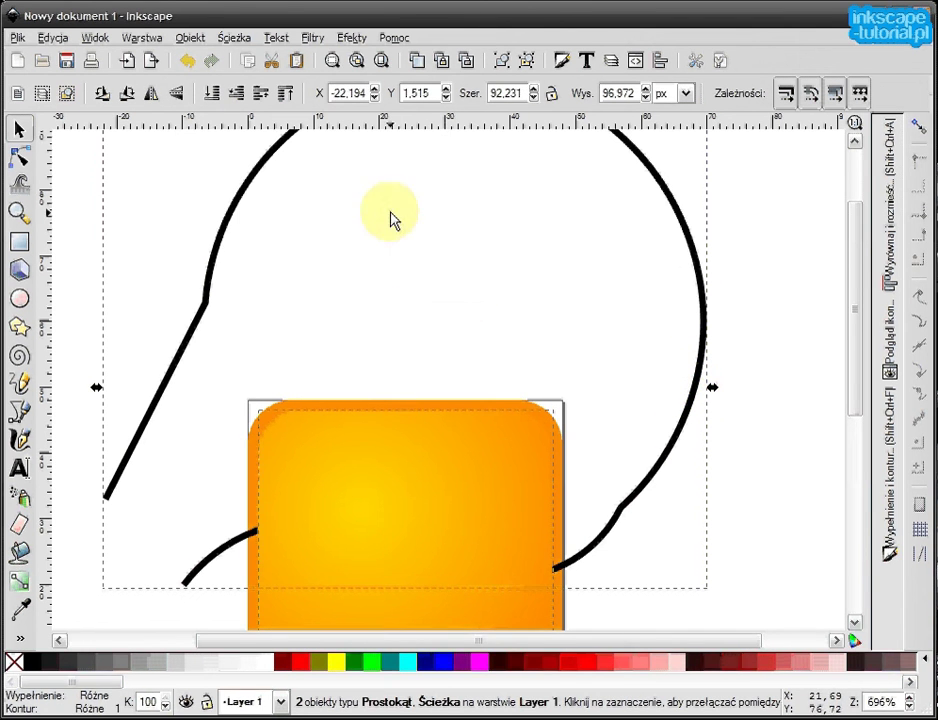
pyautogui.click(232, 37)
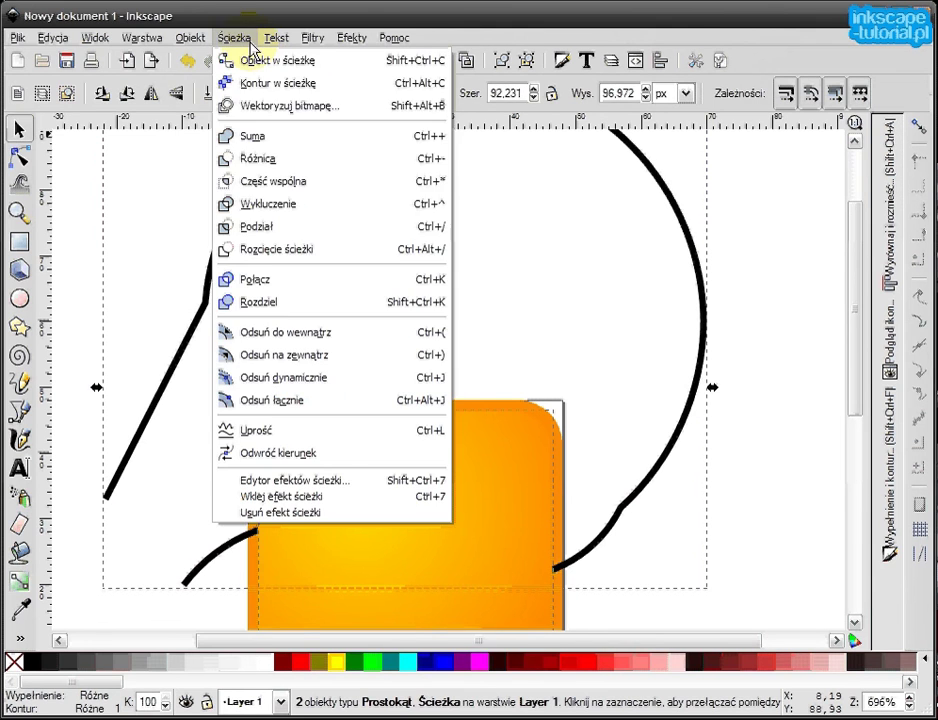
pyautogui.click(245, 181)
pyautogui.scroll(-3, 540, 471)
pyautogui.hscroll(-1, 540, 471)
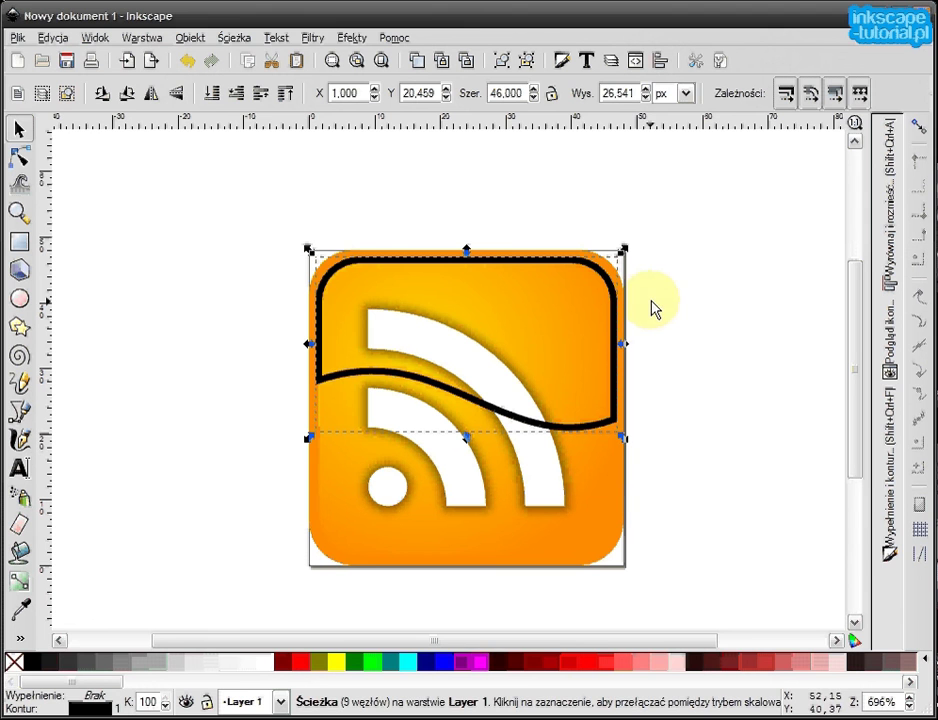
# Step: Give the curved overlay a white radial gradient fading to transparent, with no stroke
pyautogui.click(272, 663)
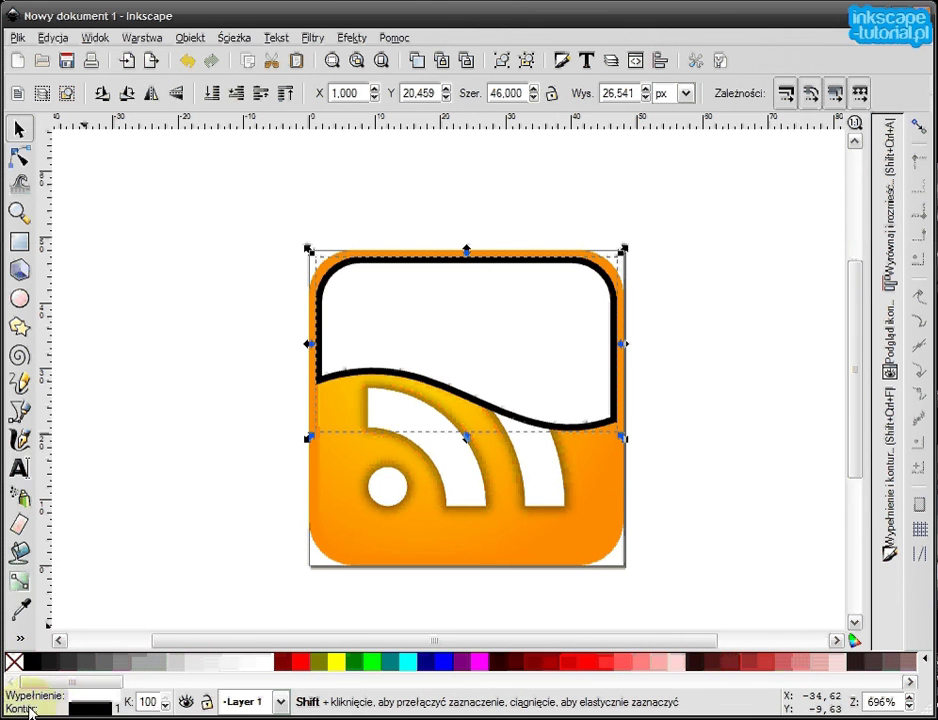
pyautogui.rightClick(70, 710)
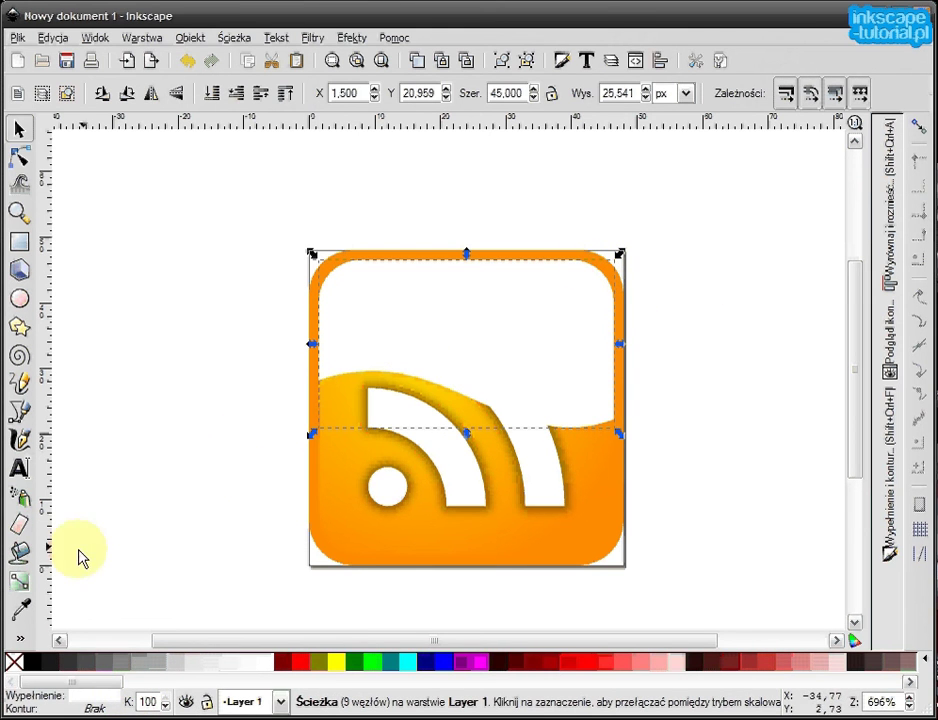
pyautogui.click(20, 582)
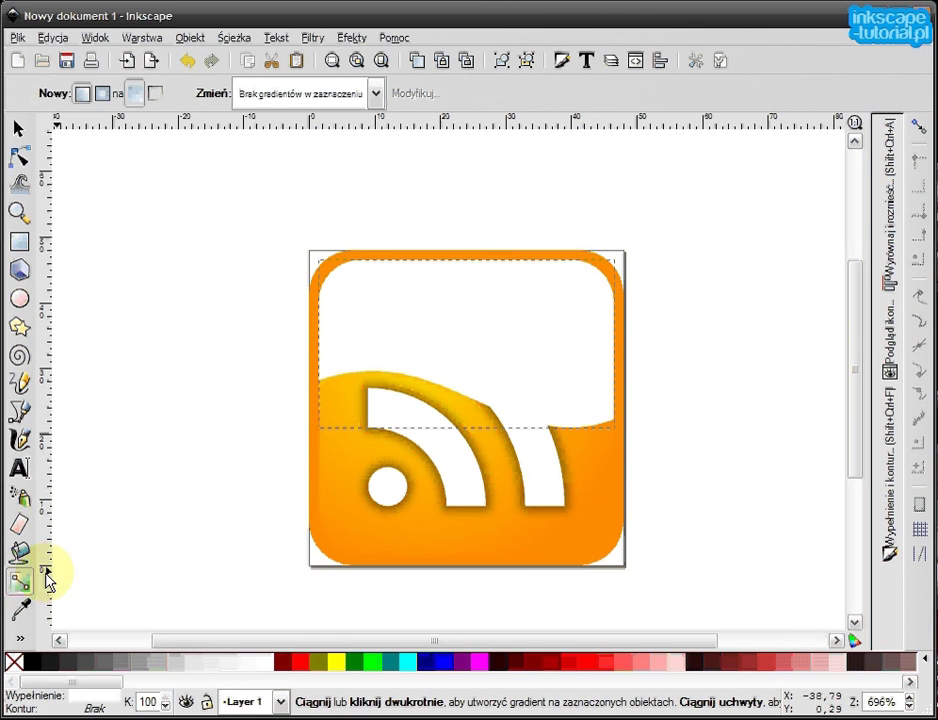
pyautogui.click(103, 97)
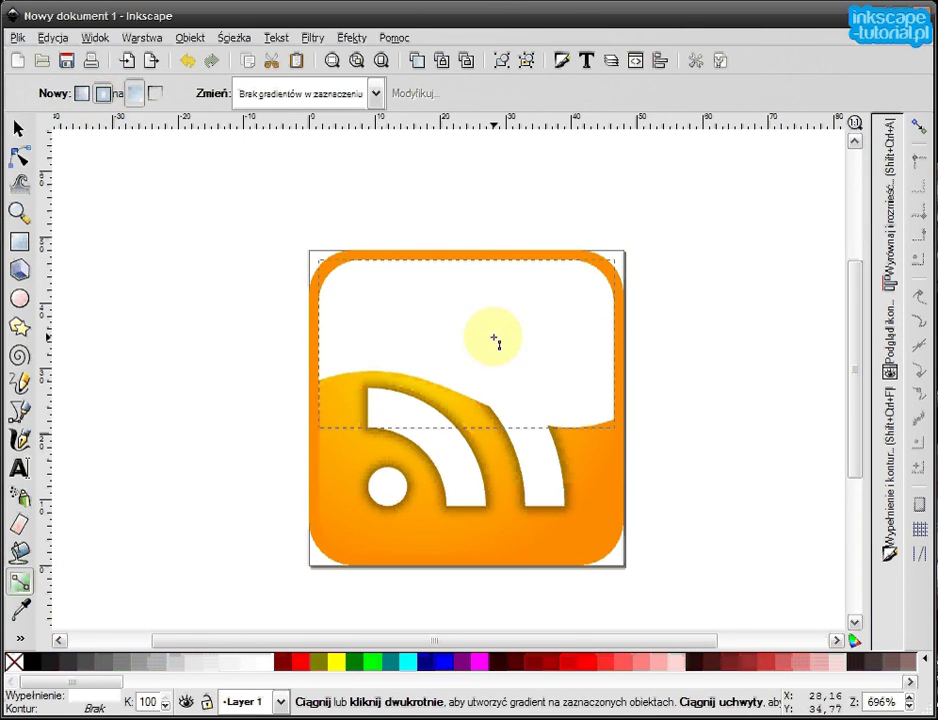
pyautogui.doubleClick(474, 334)
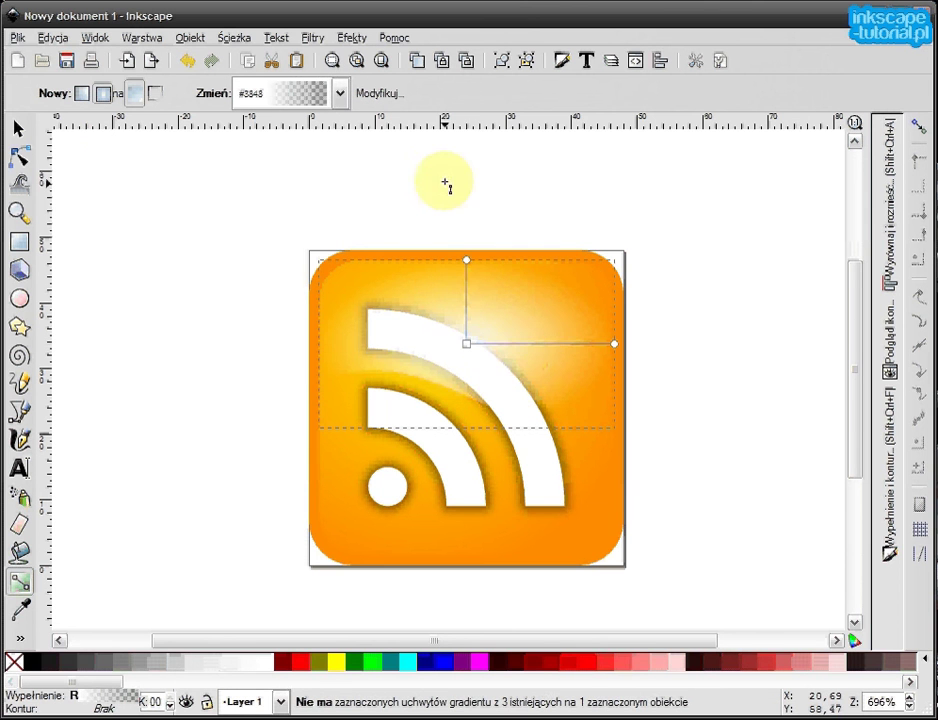
# Step: Lower the overlay gradient's centre and extend its horizontal radius beyond the icon's right edge
pyautogui.moveTo(466, 343); pyautogui.dragTo(462, 380)
pyautogui.moveTo(613, 381); pyautogui.dragTo(701, 377)
pyautogui.moveTo(463, 246); pyautogui.dragTo(463, 281)
pyautogui.press('[')
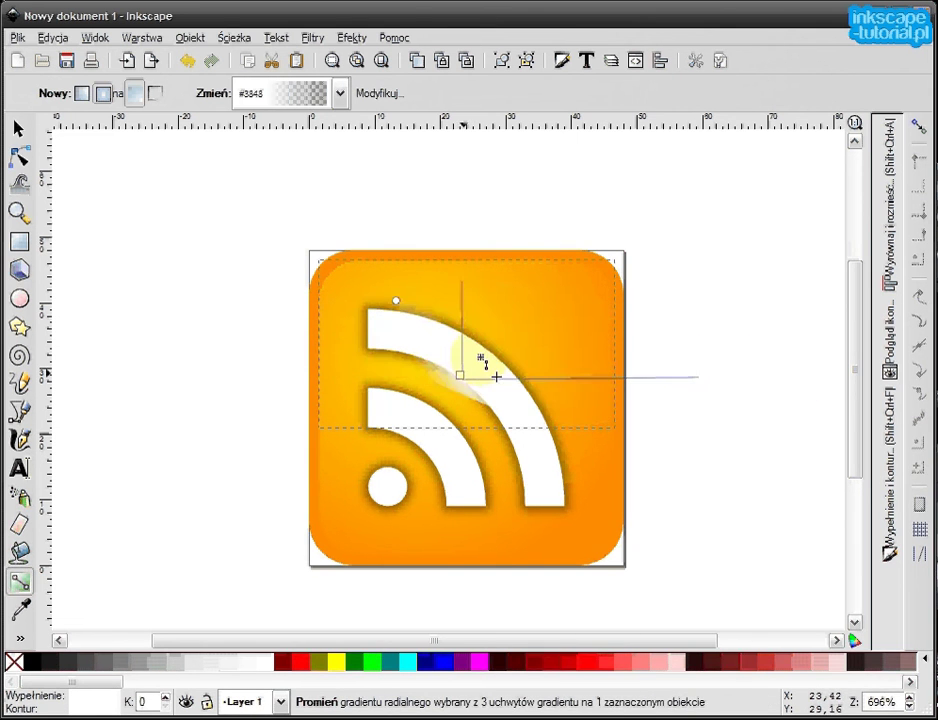
pyautogui.hotkey('ctrl', 'z')
pyautogui.moveTo(463, 390); pyautogui.dragTo(467, 367)
pyautogui.click(704, 366)
pyautogui.hscroll(3, 640, 380)
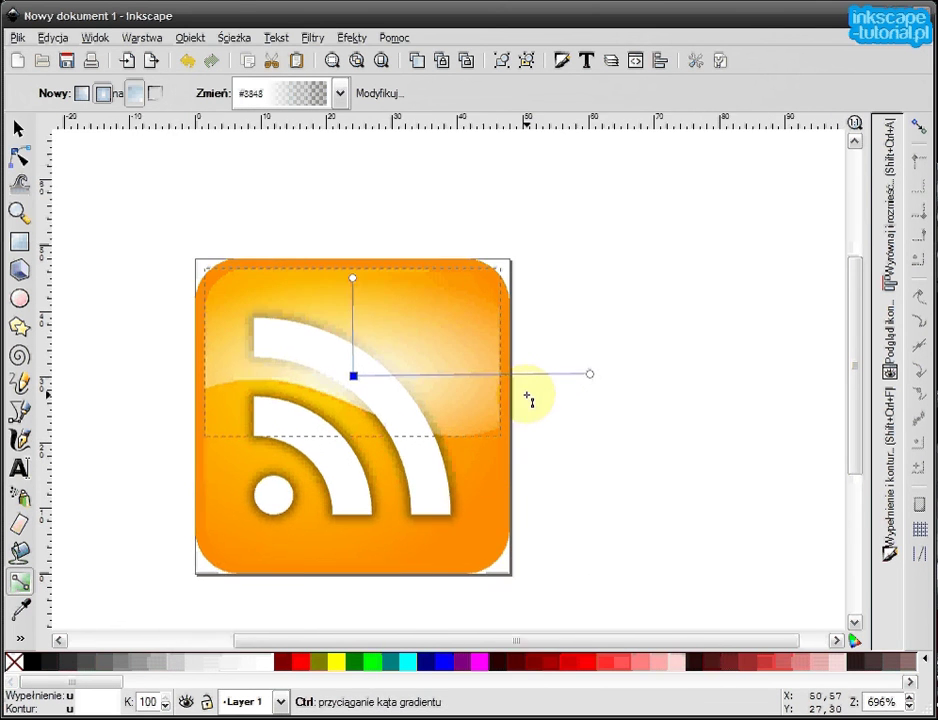
# Step: Widen the overlay gradient horizontally a little more, adjust its vertical radius and deselect the overlay
pyautogui.scroll(-1, 530, 398)
pyautogui.moveTo(575, 383); pyautogui.dragTo(618, 381)
pyautogui.click(405, 298)
pyautogui.moveTo(410, 313); pyautogui.dragTo(412, 323)
pyautogui.click(19, 129)
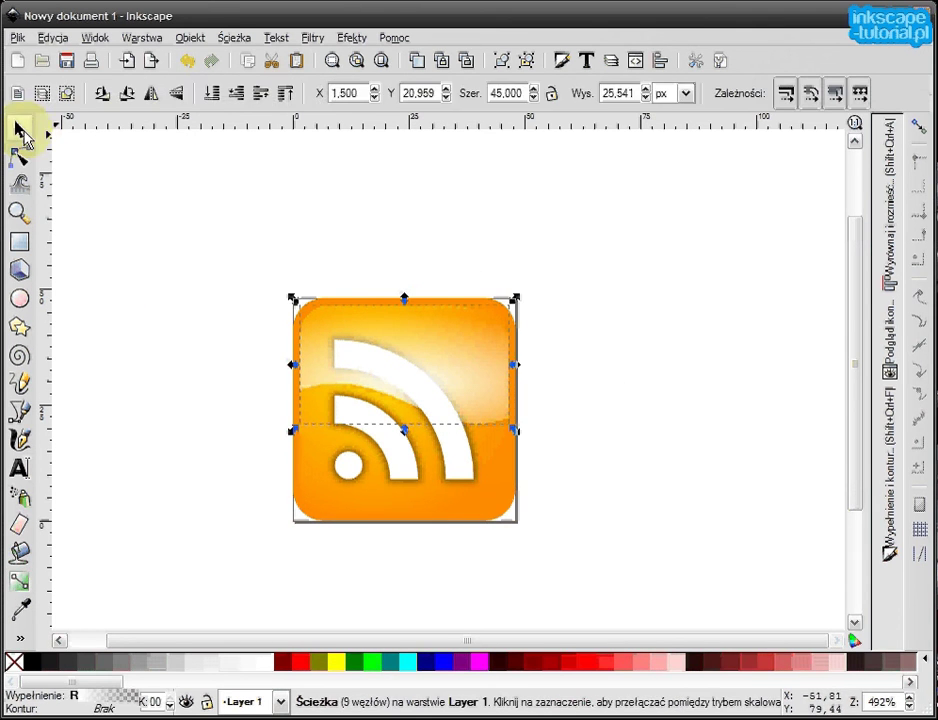
pyautogui.click(540, 415)
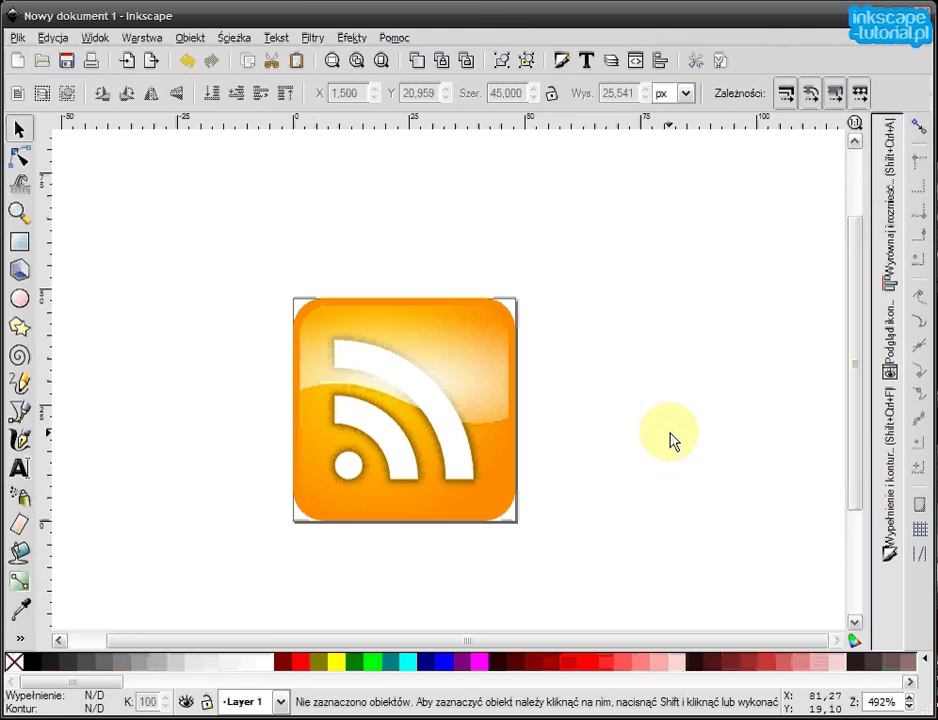
# Step: Open the icon preview to examine the finished icon at its different sizes
pyautogui.hscroll(3, 670, 437)
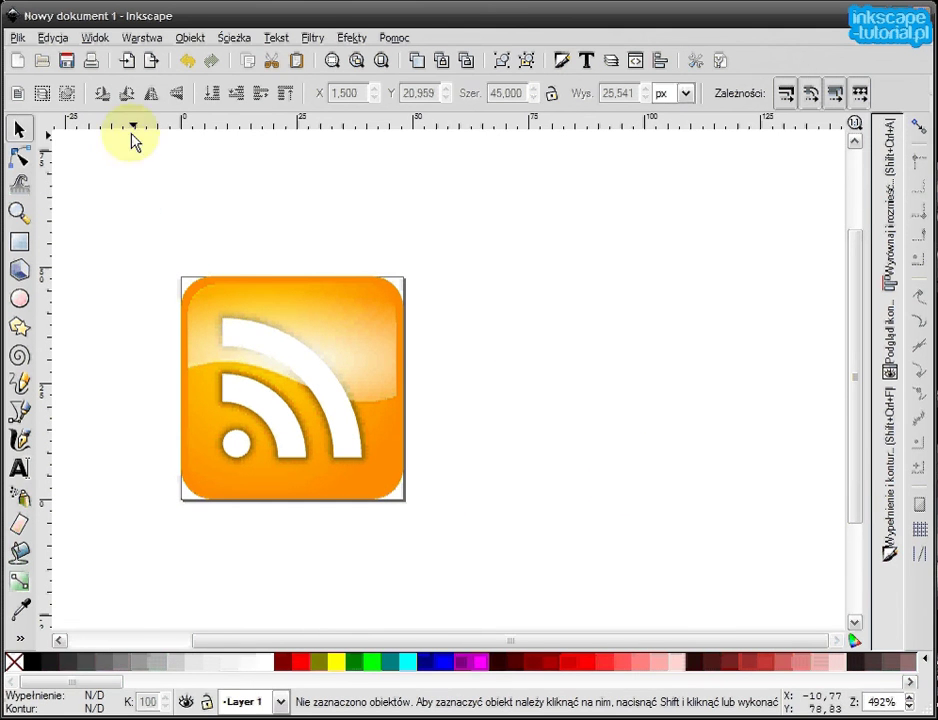
pyautogui.click(95, 38)
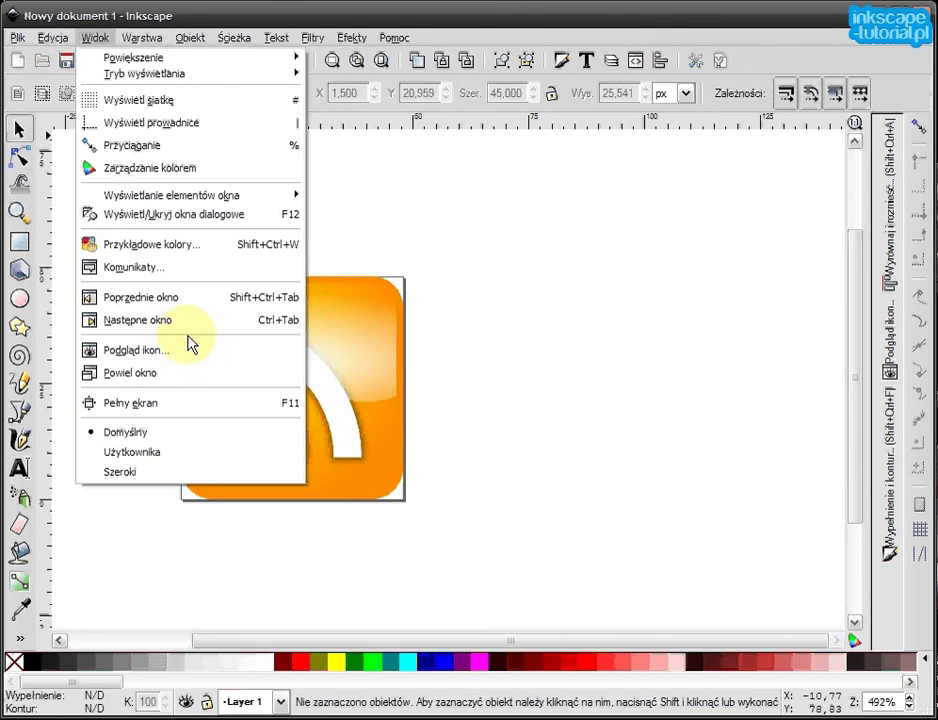
pyautogui.click(190, 352)
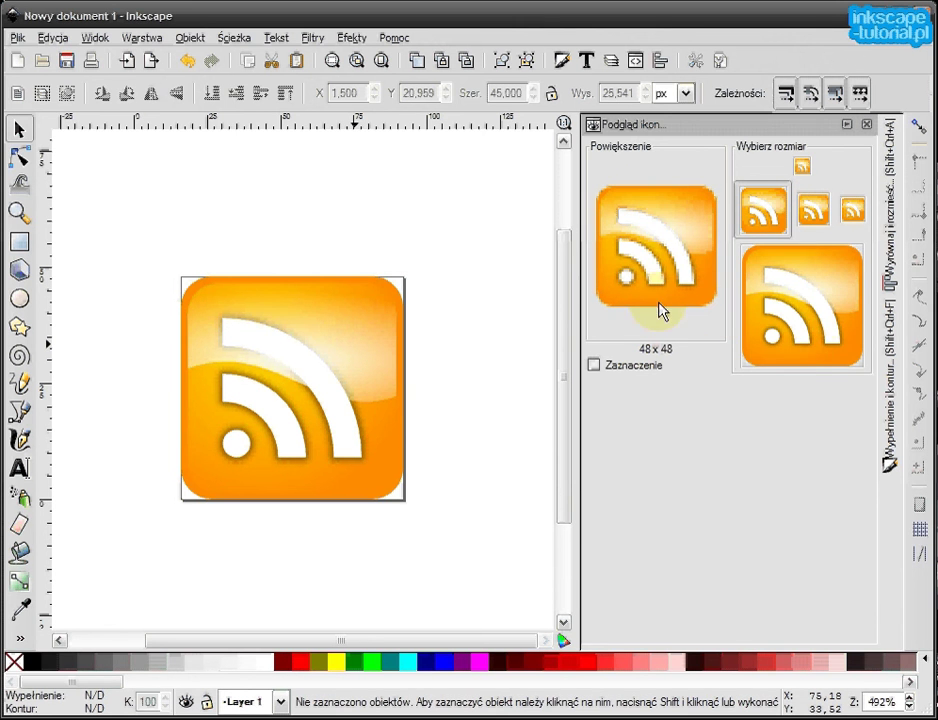
pyautogui.click(383, 371)
pyautogui.moveTo(383, 371); pyautogui.dragTo(337, 368)
pyautogui.click(493, 260)
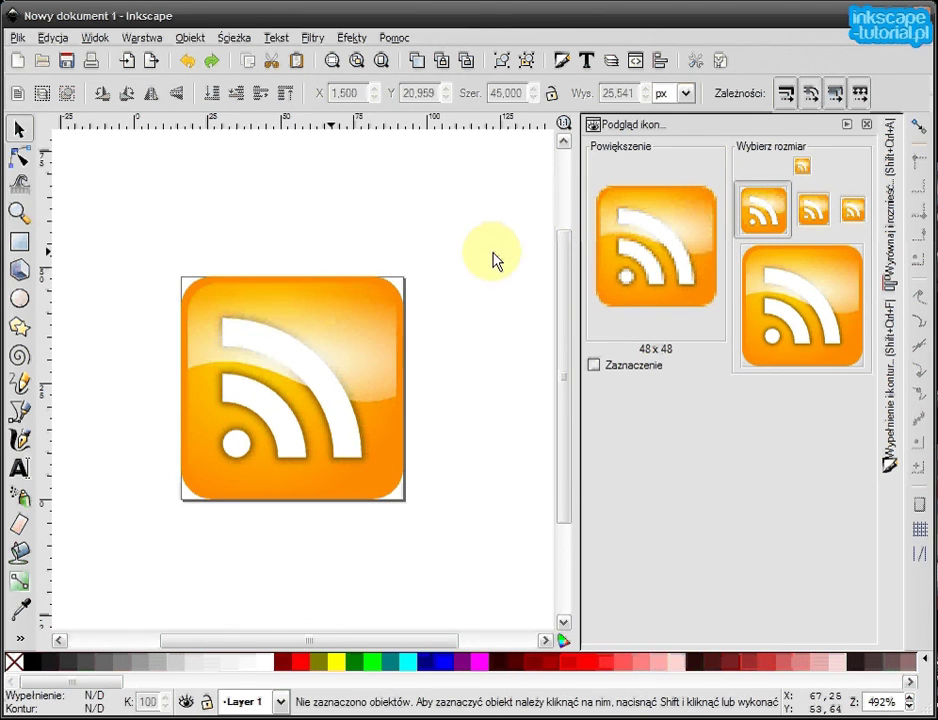